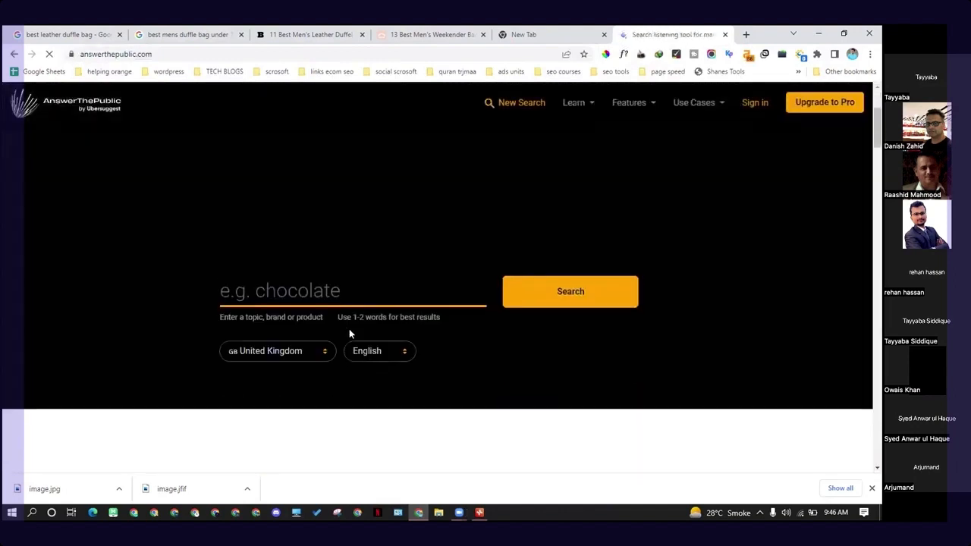
- Search AnswerThePublic for "duffle bag" with the region set to United States
{"action": "left_click", "coordinate": [313, 293]}
{"action": "type", "text": "duffle bag"}
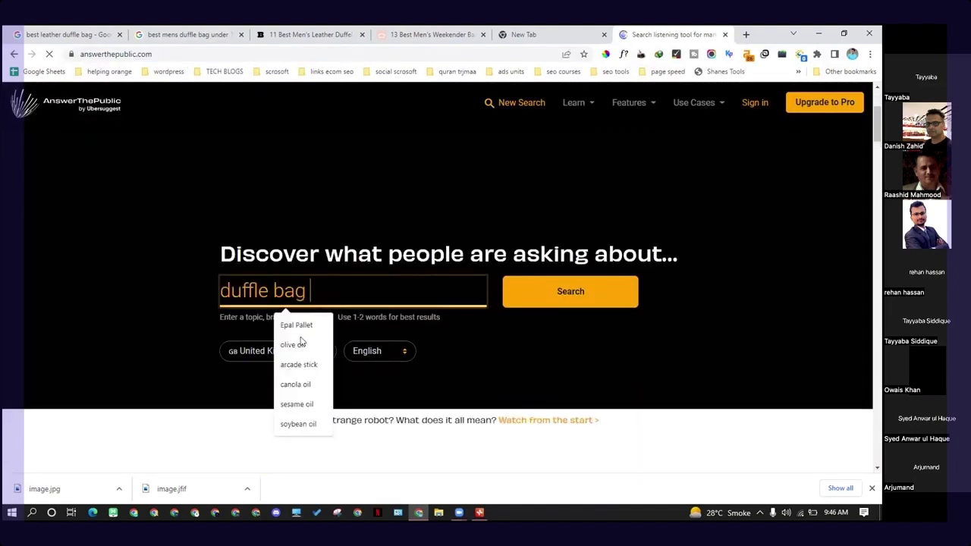
{"action": "left_click", "coordinate": [235, 353]}
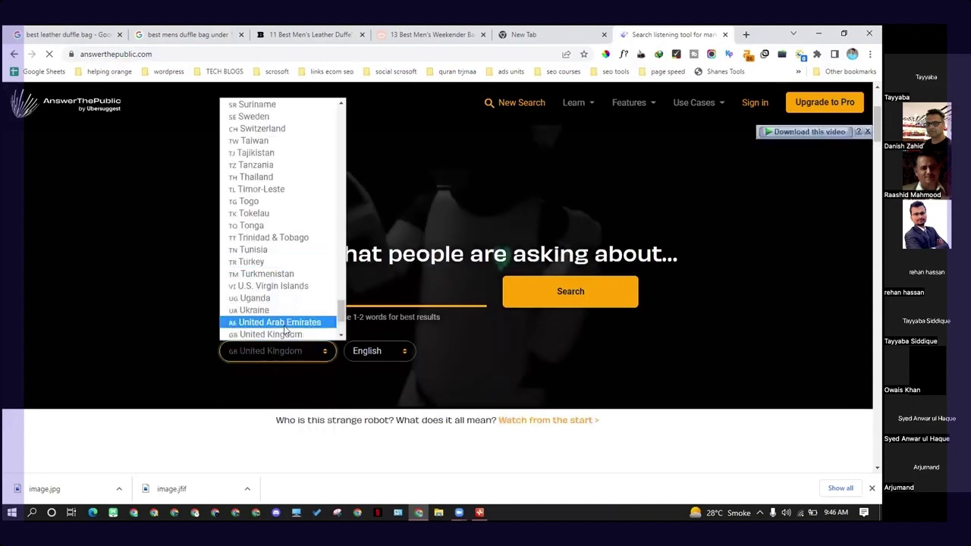
{"action": "scroll", "coordinate": [278, 256], "scroll_direction": "down", "scroll_amount": 3}
{"action": "left_click", "coordinate": [266, 248]}
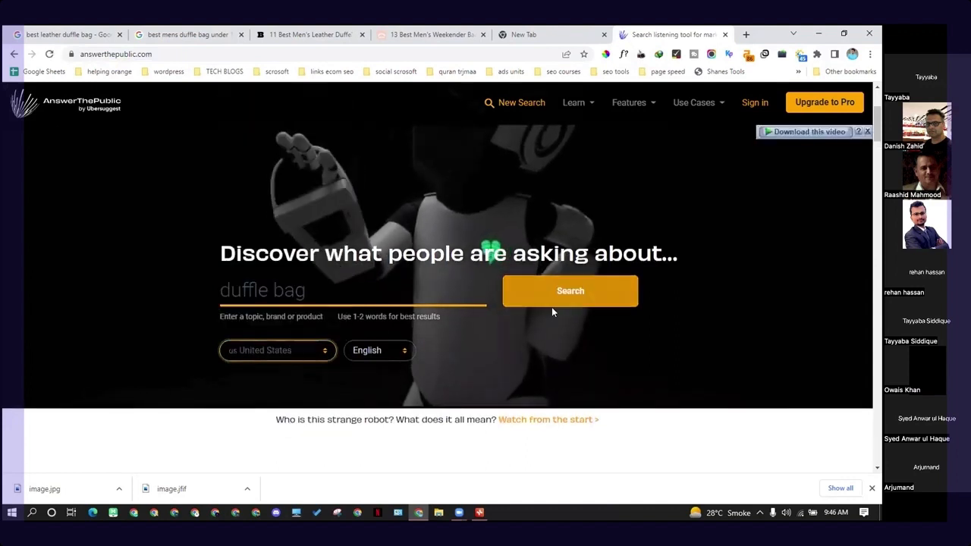
{"action": "left_click", "coordinate": [557, 290]}
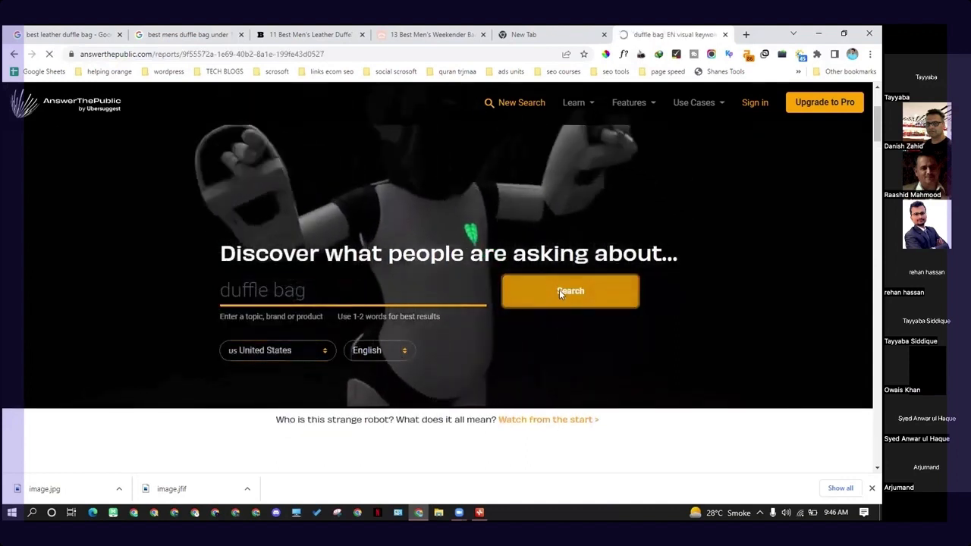
- Download the duffle bag results as a CSV file and open it in Excel
{"action": "scroll", "coordinate": [531, 311], "scroll_direction": "down", "scroll_amount": 3}
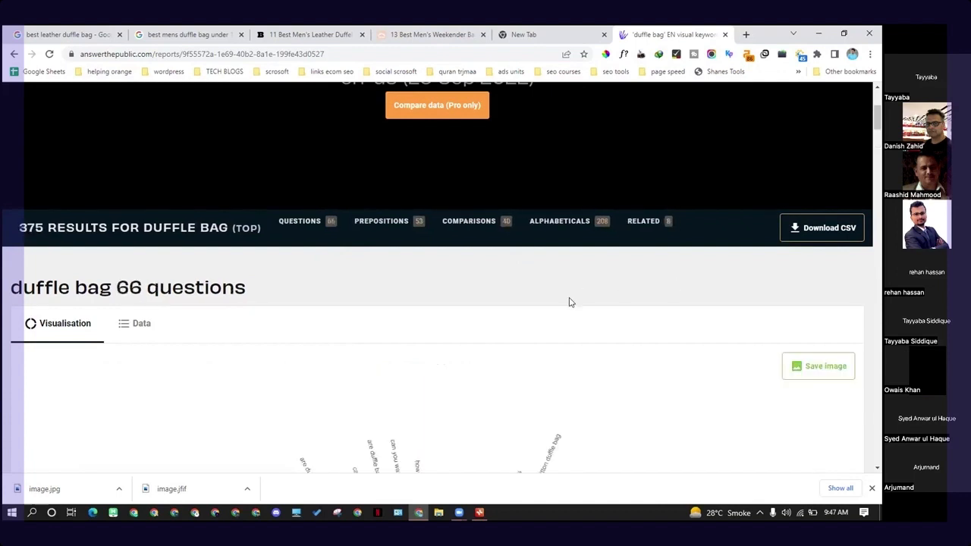
{"action": "scroll", "coordinate": [749, 199], "scroll_direction": "down", "scroll_amount": 3}
{"action": "scroll", "coordinate": [794, 217], "scroll_direction": "up", "scroll_amount": 3}
{"action": "left_click", "coordinate": [822, 228]}
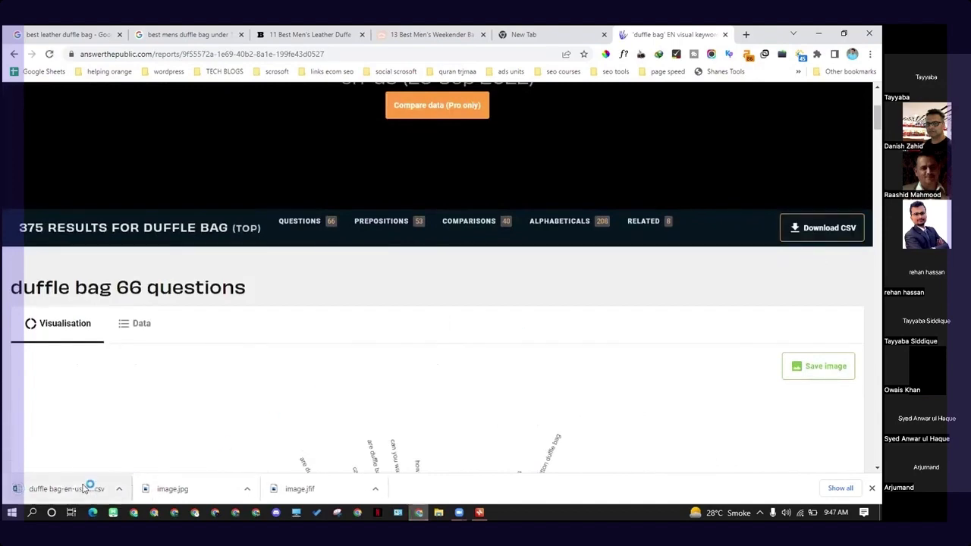
{"action": "left_click", "coordinate": [83, 489]}
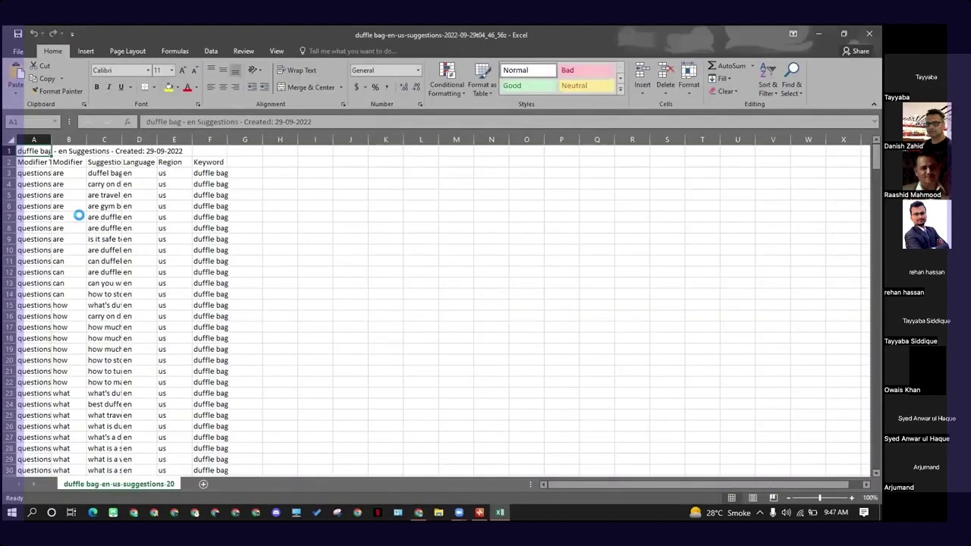
- Widen the Suggestion column and copy the question "are duffle bags allowed on planes" from cell C7
{"action": "left_click_drag", "start_coordinate": [122, 140], "coordinate": [434, 164]}
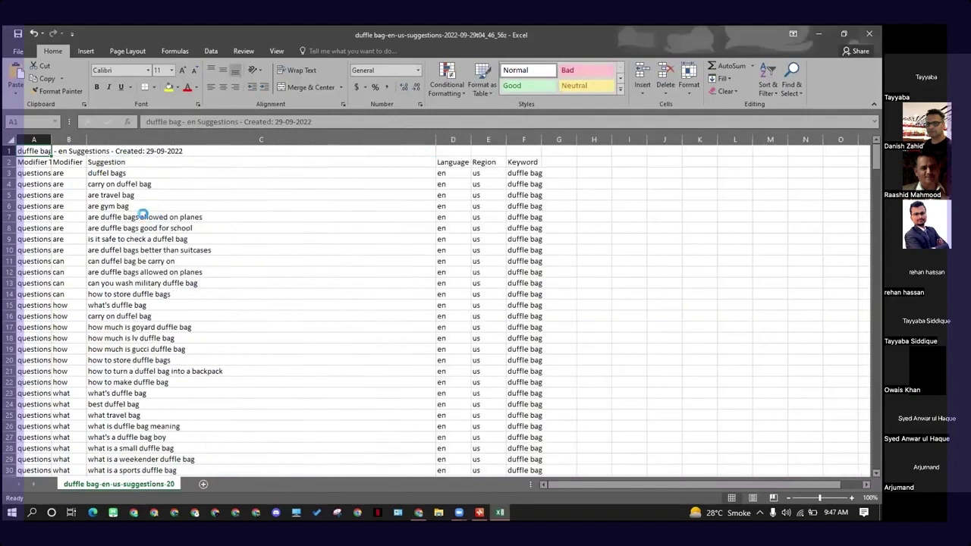
{"action": "left_click", "coordinate": [145, 207]}
{"action": "left_click_drag", "start_coordinate": [145, 175], "coordinate": [147, 217]}
{"action": "left_click", "coordinate": [156, 251]}
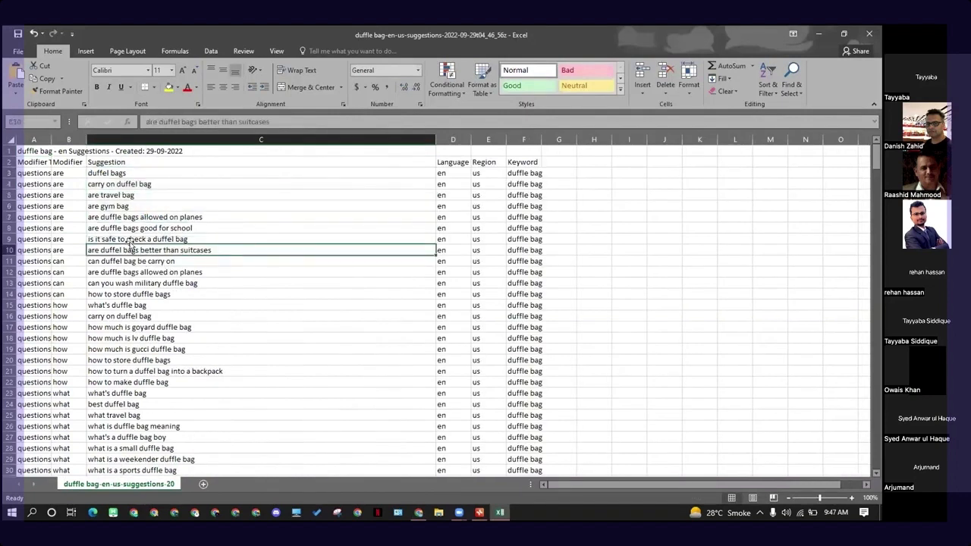
{"action": "left_click", "coordinate": [113, 219]}
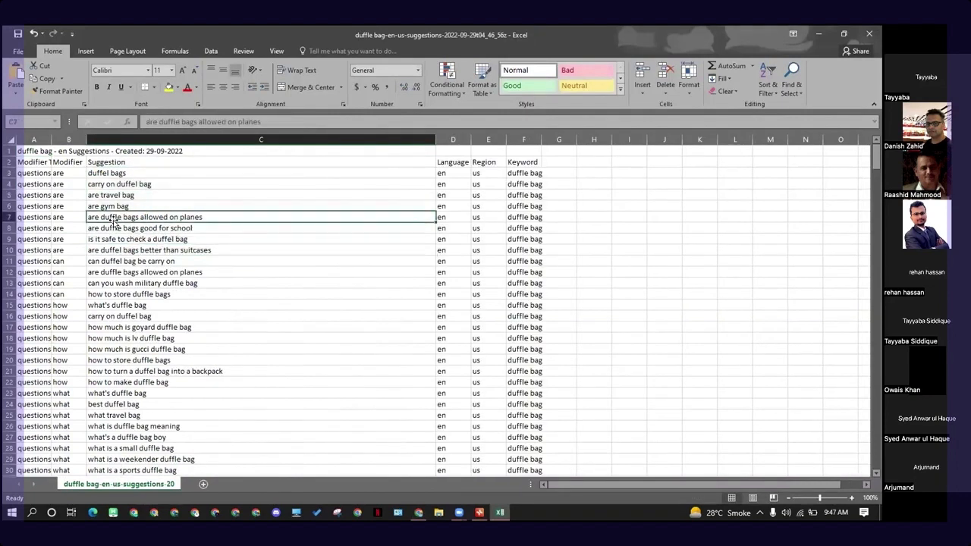
{"action": "key", "text": "ctrl+c"}
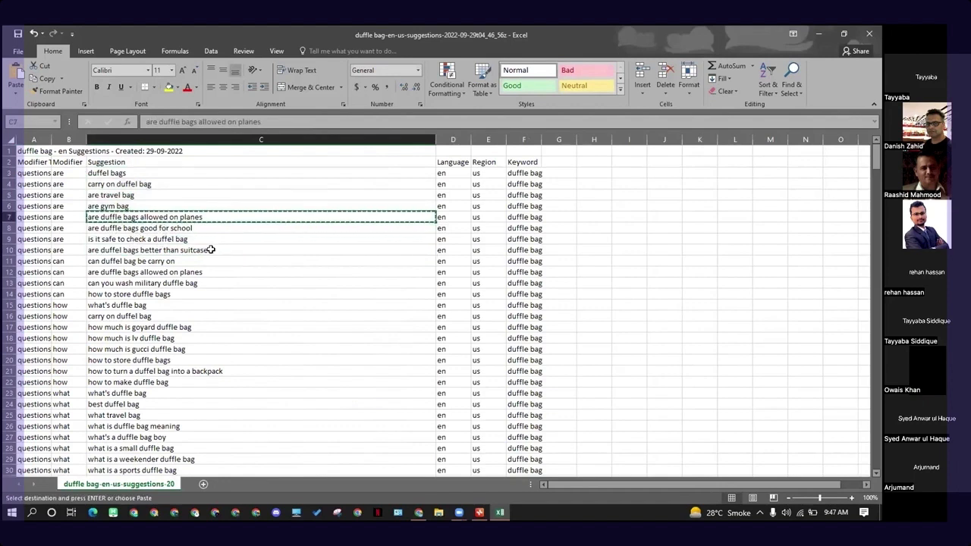
- Switch to the duffle bags mind map and select the "best mens duffle bag under 100" subtopic
{"action": "left_click", "coordinate": [479, 513]}
{"action": "left_click", "coordinate": [536, 377]}
{"action": "left_click", "coordinate": [519, 353]}
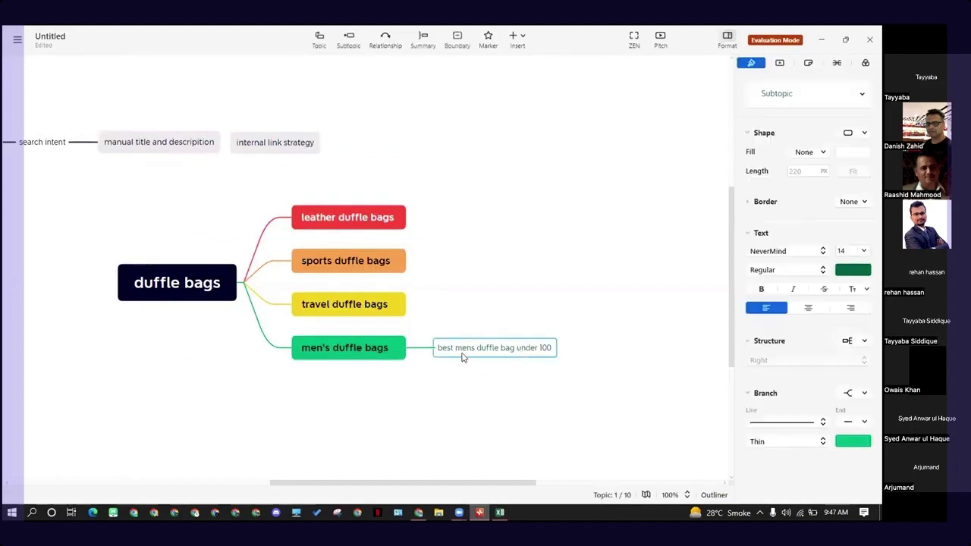
{"action": "left_click", "coordinate": [542, 373]}
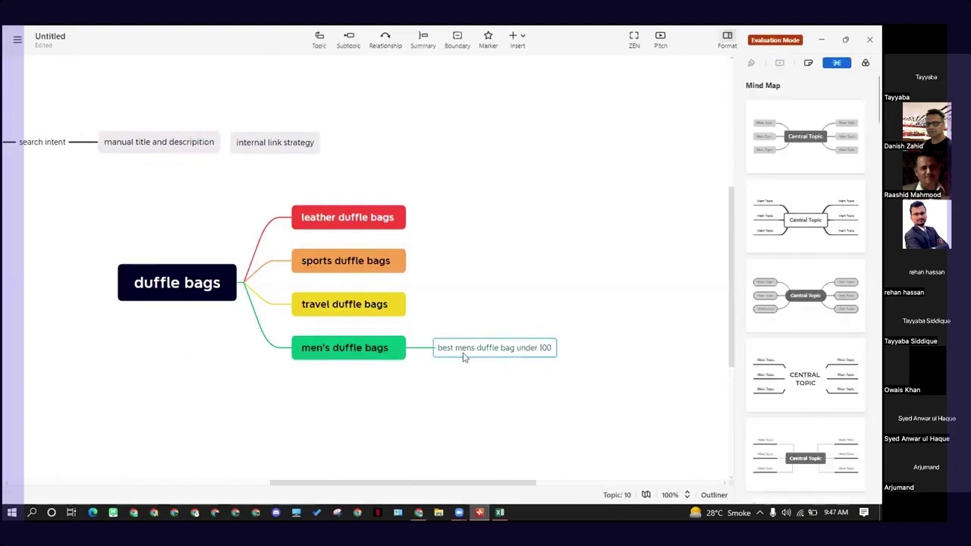
{"action": "left_click", "coordinate": [478, 355]}
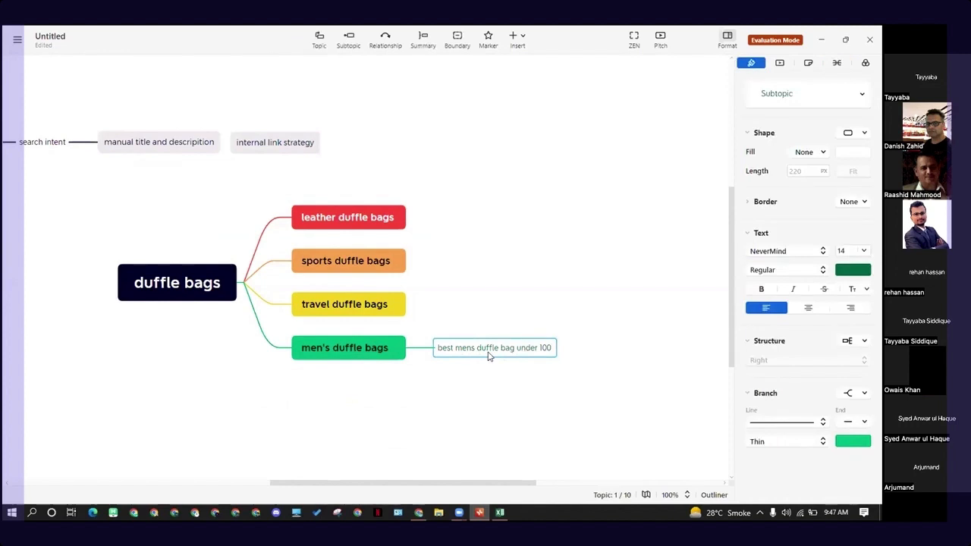
- Move the "best mens duffle bag under 100" subtopic from men's duffle bags to travel duffle bags
{"action": "left_click", "coordinate": [379, 311]}
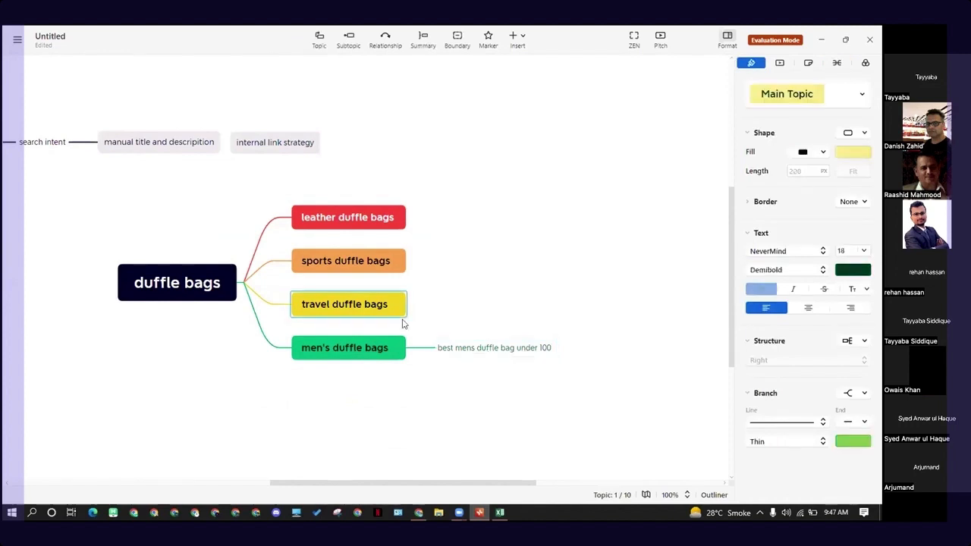
{"action": "left_click", "coordinate": [487, 347]}
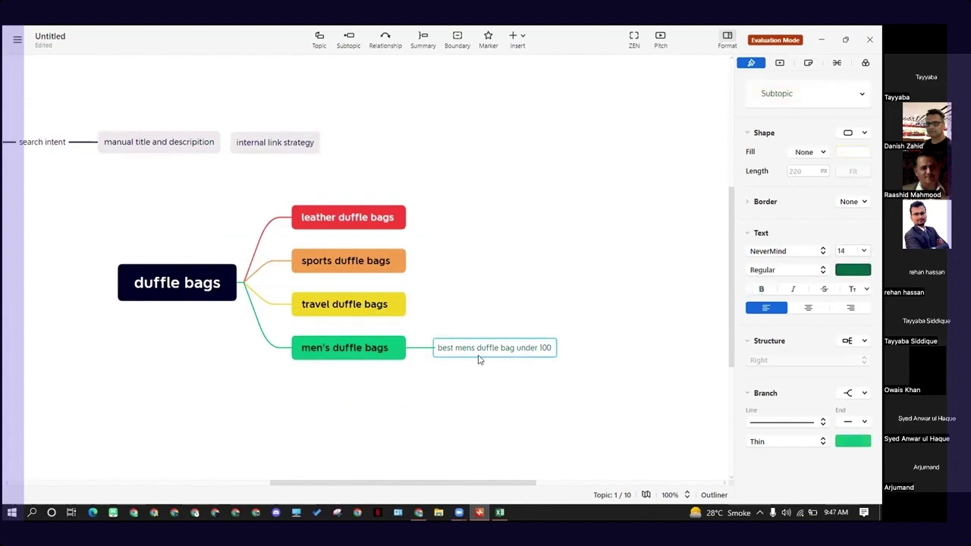
{"action": "left_click", "coordinate": [373, 312]}
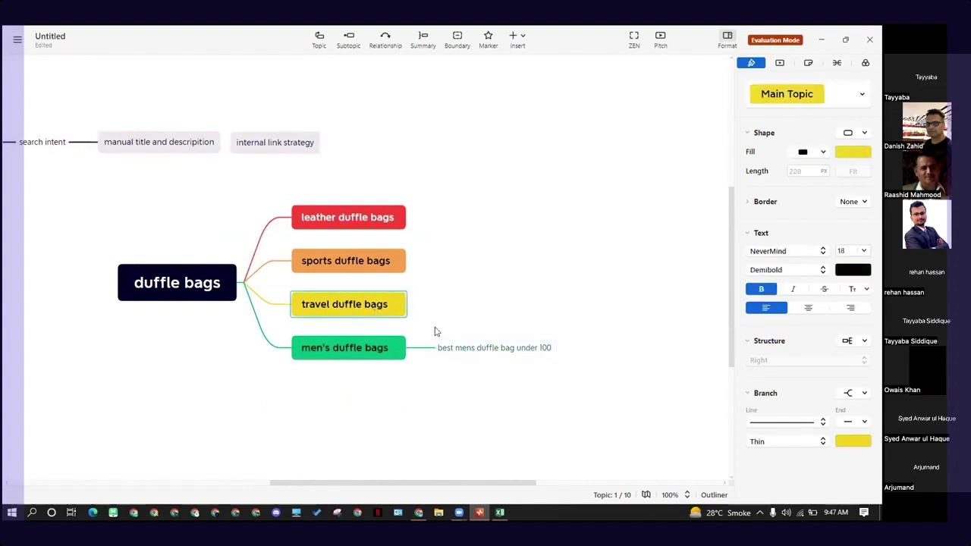
{"action": "left_click_drag", "start_coordinate": [463, 347], "coordinate": [465, 320]}
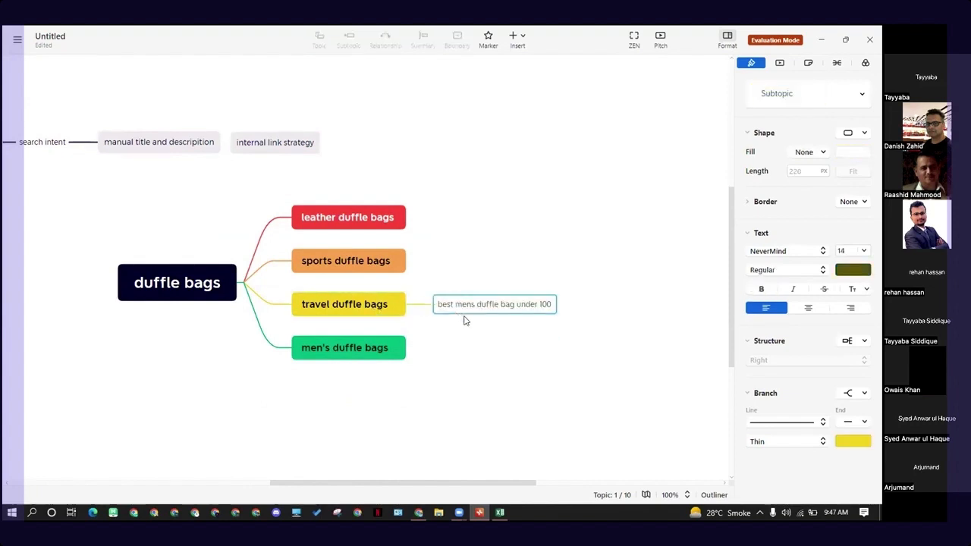
{"action": "left_click", "coordinate": [381, 308]}
- Add a subtopic under "best mens duffle bag under 100" containing the copied text "are duffle bags allowed on planes"
{"action": "left_click", "coordinate": [521, 308]}
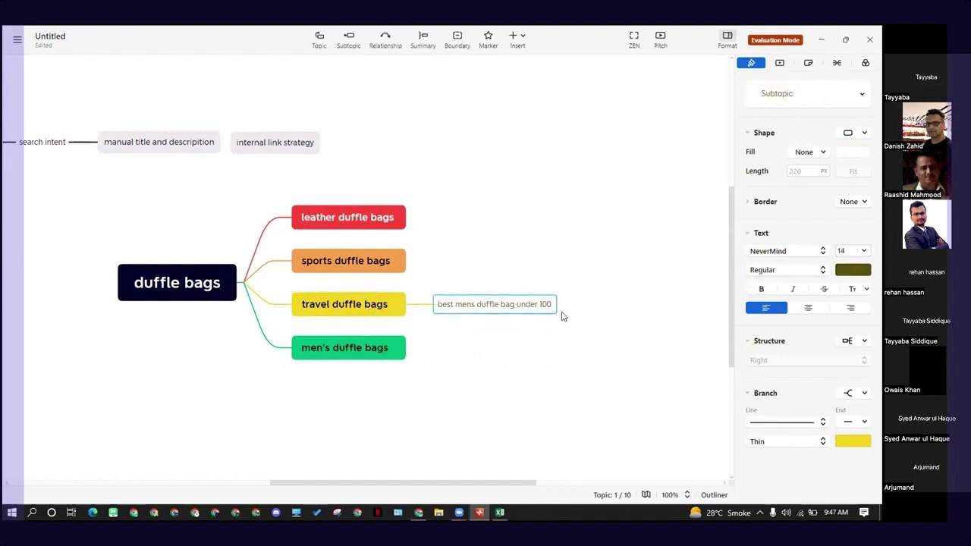
{"action": "key", "text": "Tab"}
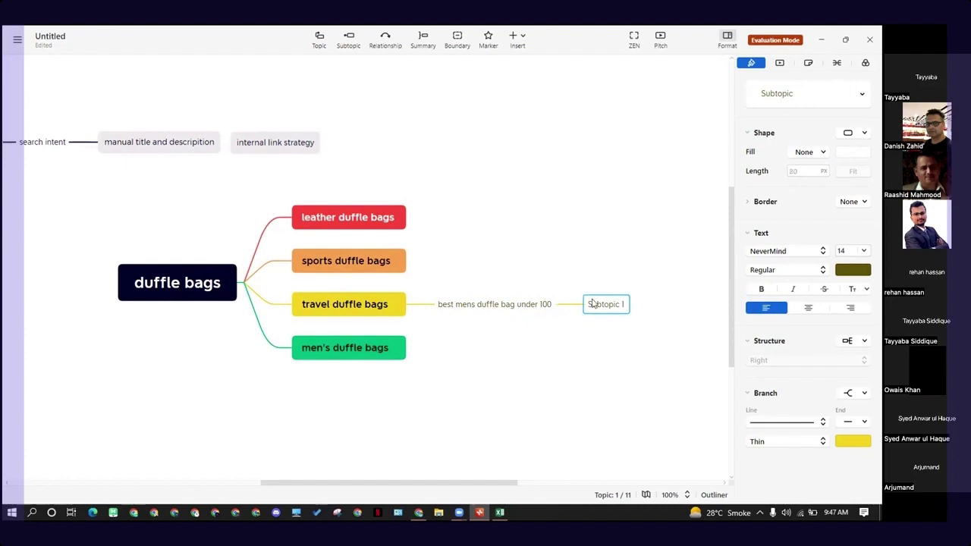
{"action": "double_click", "coordinate": [597, 303]}
{"action": "key", "text": "ctrl+v"}
{"action": "left_click", "coordinate": [640, 353]}
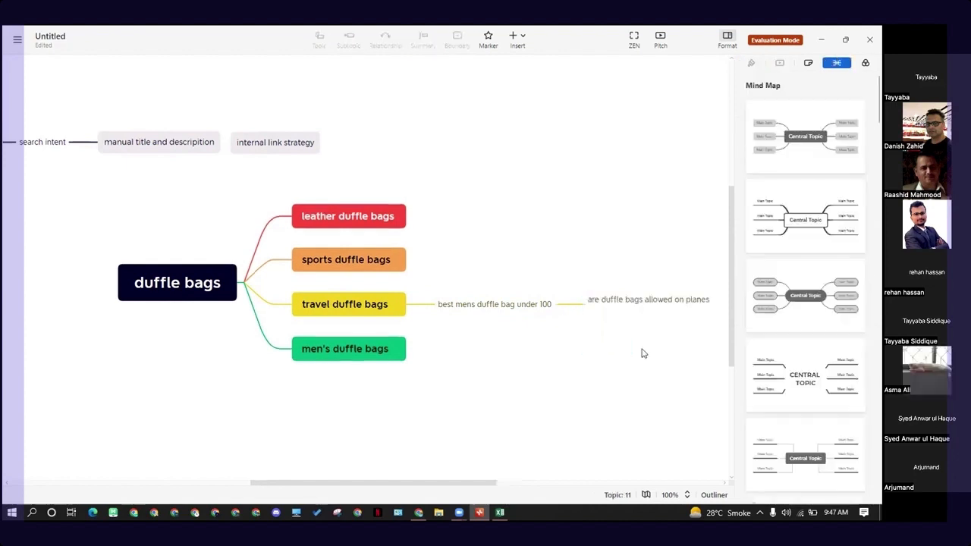
{"action": "scroll", "coordinate": [470, 481], "scroll_direction": "down", "scroll_amount": 2}
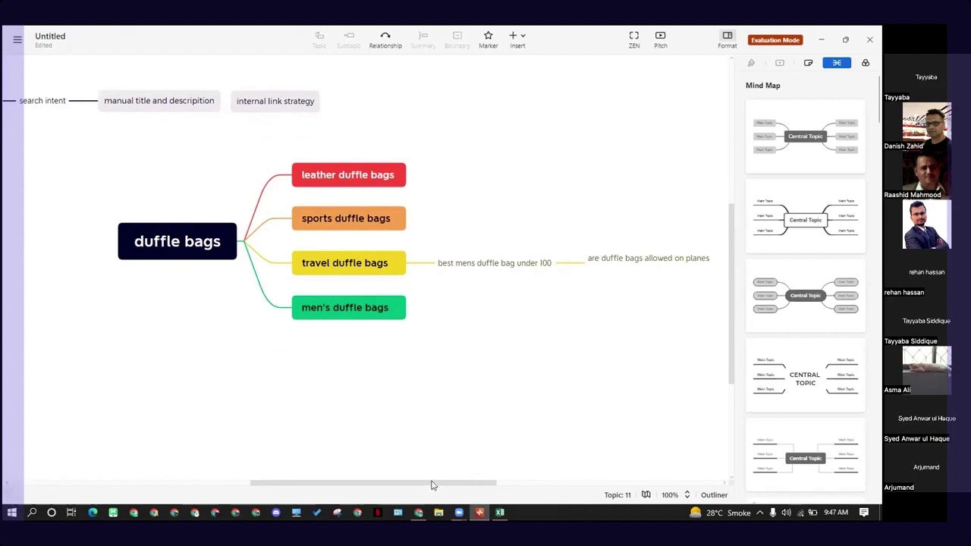
{"action": "left_click_drag", "start_coordinate": [433, 486], "coordinate": [460, 485]}
{"action": "scroll", "coordinate": [557, 416], "scroll_direction": "up", "scroll_amount": 3}
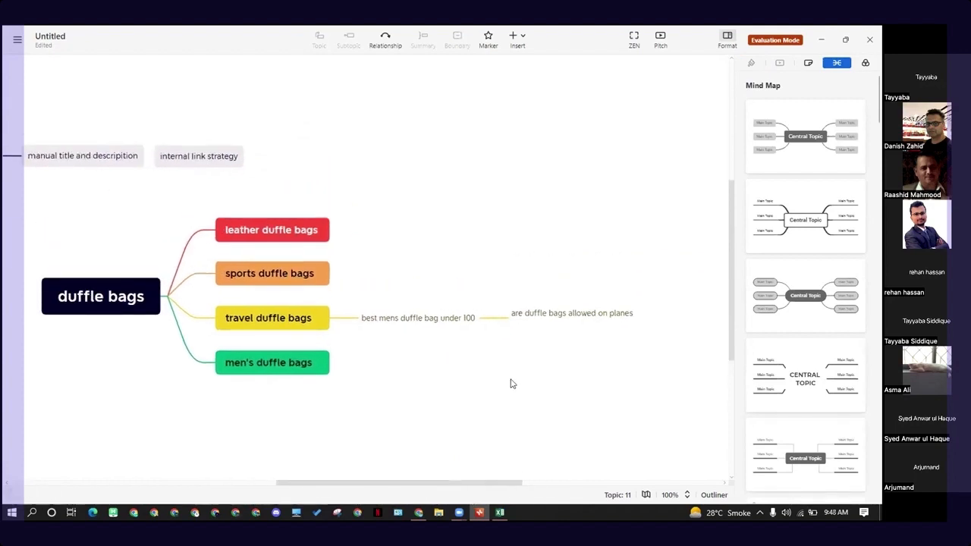
{"action": "left_click", "coordinate": [549, 320]}
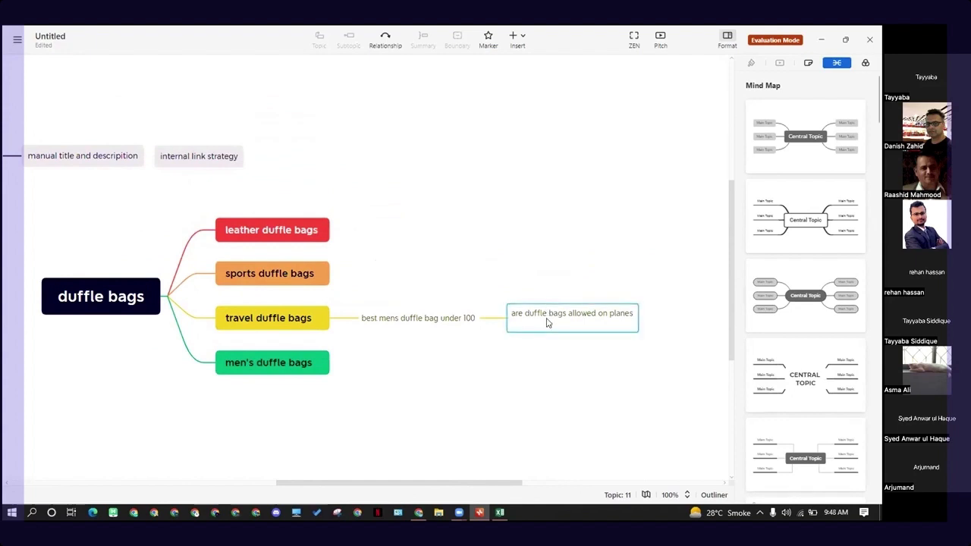
{"action": "left_click", "coordinate": [592, 353]}
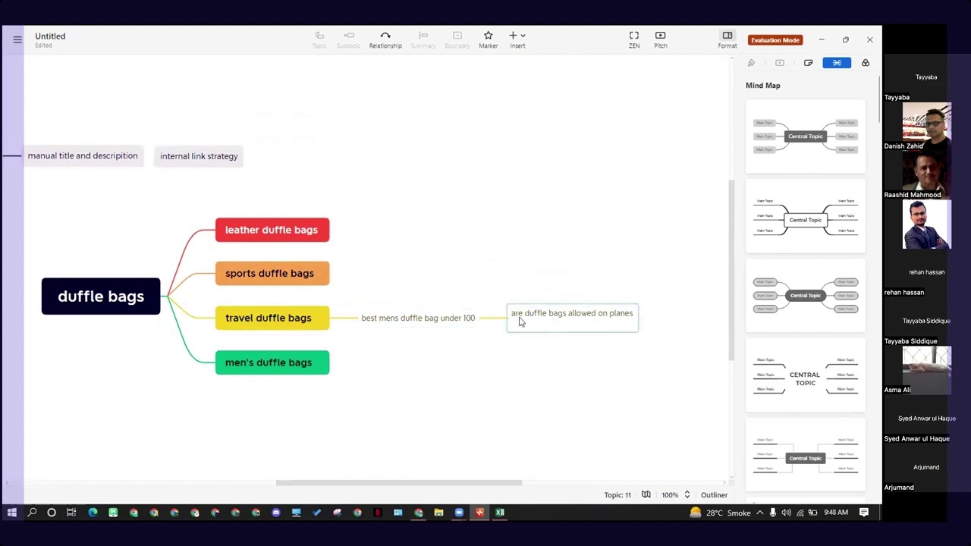
{"action": "left_click", "coordinate": [312, 327]}
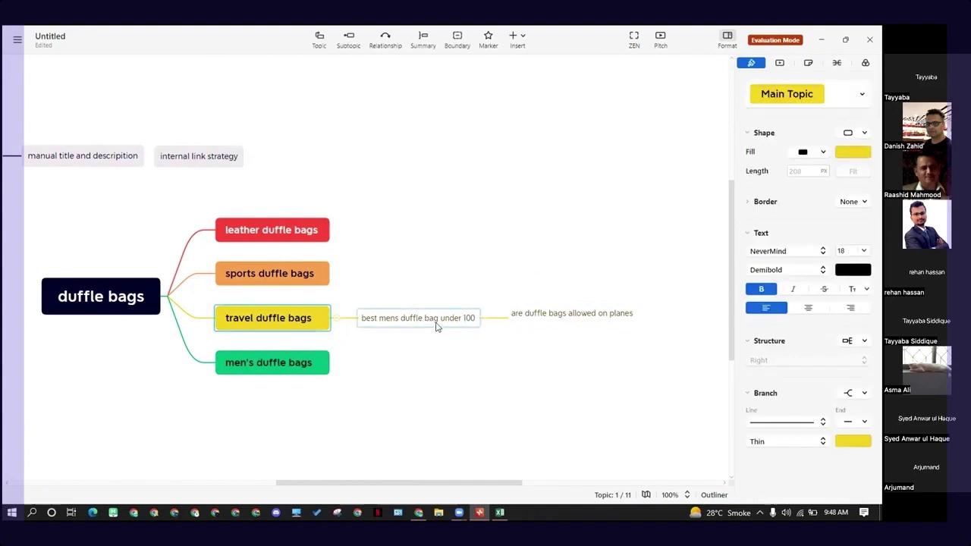
{"action": "left_click", "coordinate": [422, 325]}
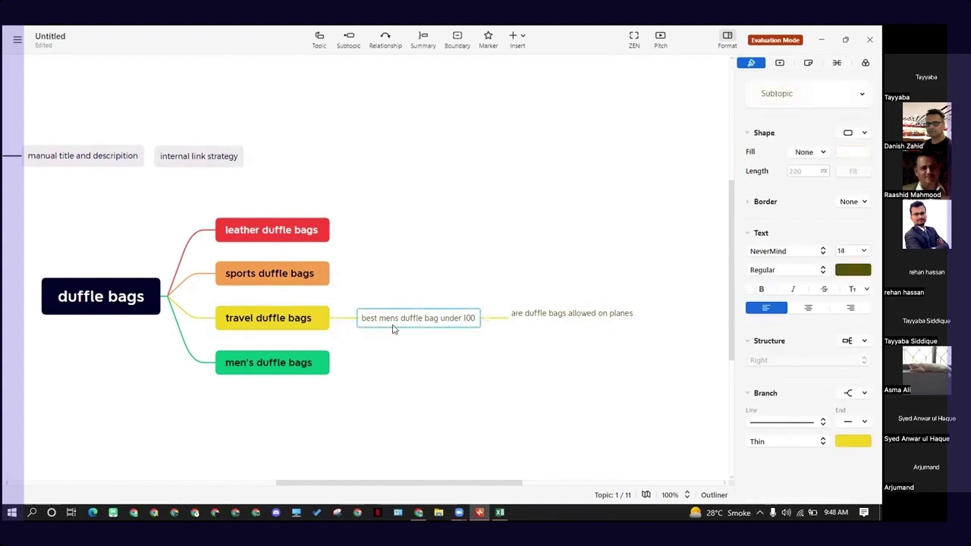
{"action": "left_click", "coordinate": [281, 324]}
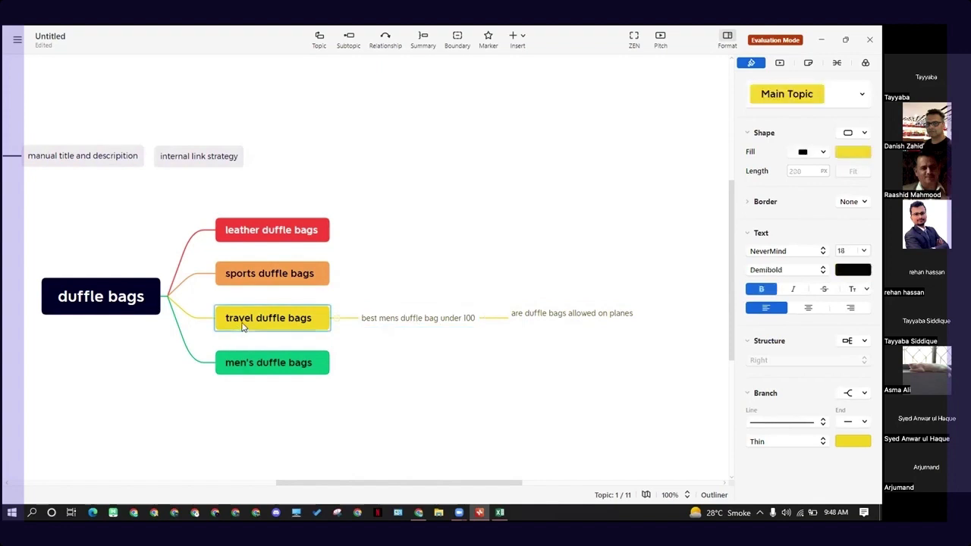
- Move the "best mens duffle bag under 100" subtopic with its child under men's duffle bags
{"action": "left_click", "coordinate": [271, 361]}
{"action": "left_click_drag", "start_coordinate": [410, 320], "coordinate": [513, 334]}
{"action": "left_click", "coordinate": [513, 334]}
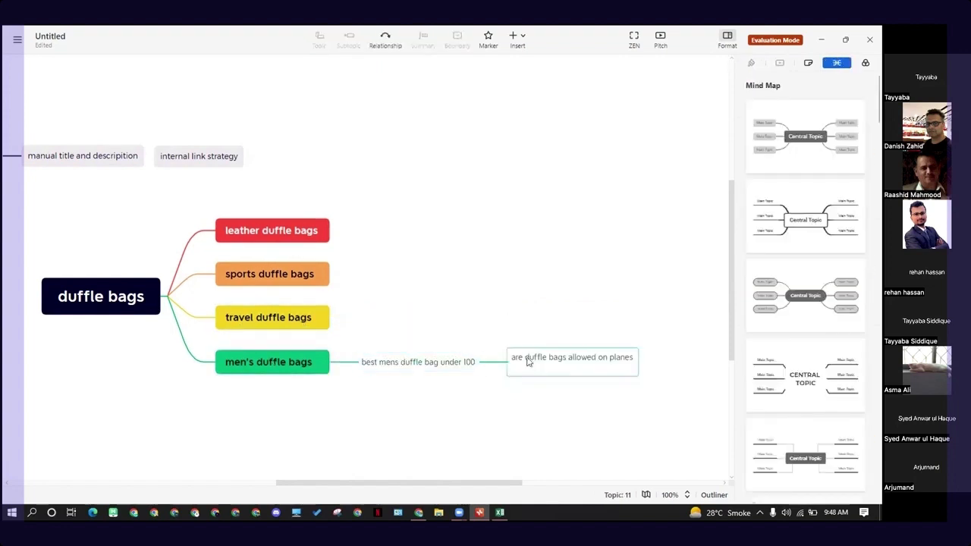
{"action": "left_click", "coordinate": [533, 361]}
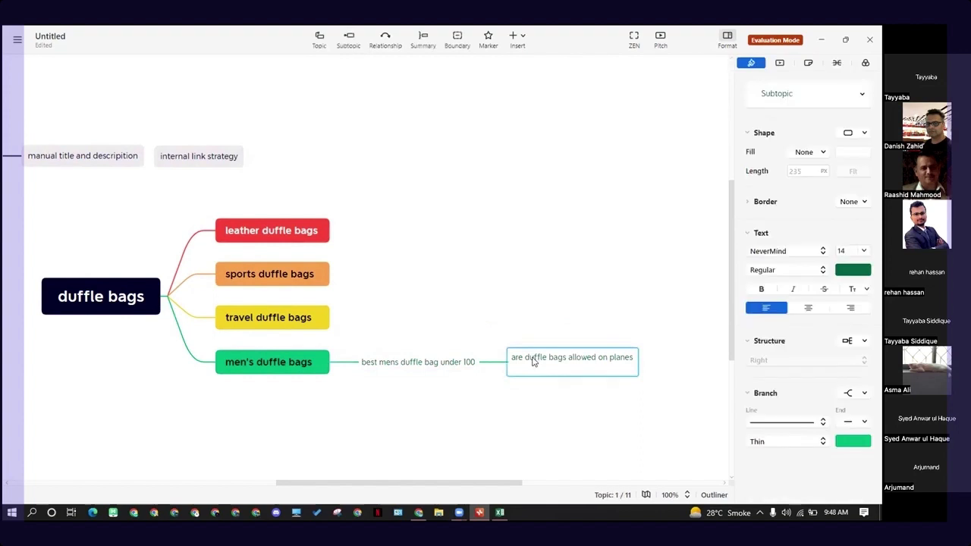
{"action": "left_click", "coordinate": [529, 403]}
{"action": "left_click", "coordinate": [543, 363]}
{"action": "left_click", "coordinate": [583, 394]}
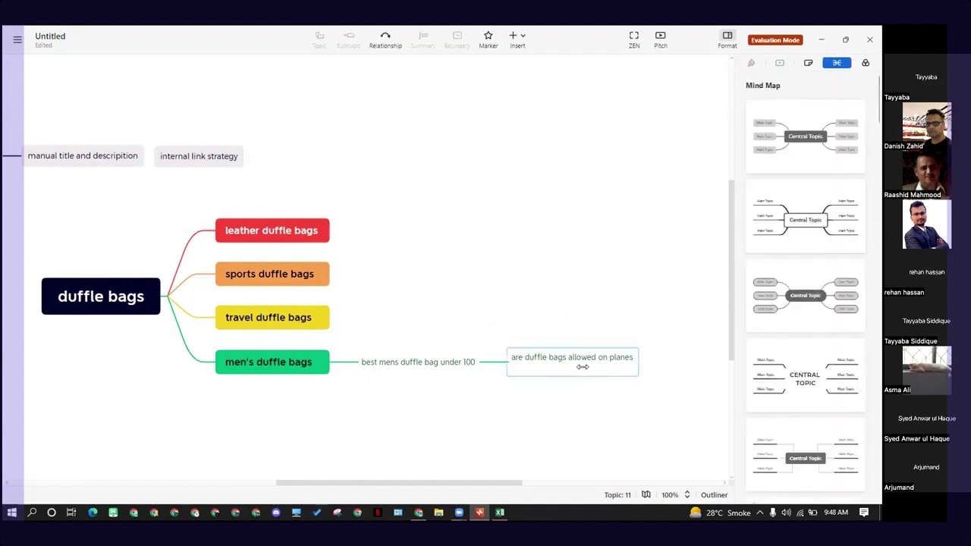
{"action": "left_click", "coordinate": [583, 367]}
{"action": "left_click", "coordinate": [487, 434]}
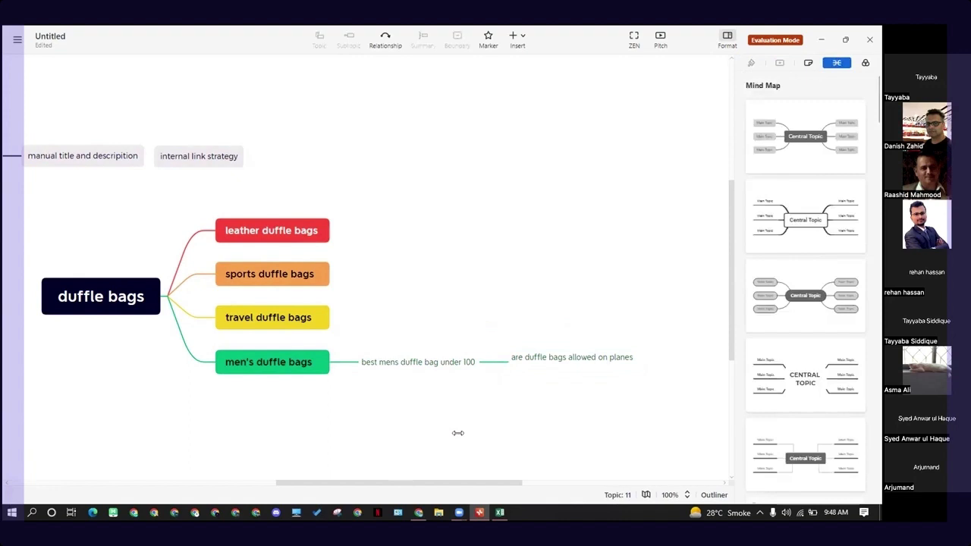
{"action": "mouse_move", "coordinate": [418, 513]}
{"action": "left_click", "coordinate": [438, 364]}
{"action": "left_click", "coordinate": [433, 403]}
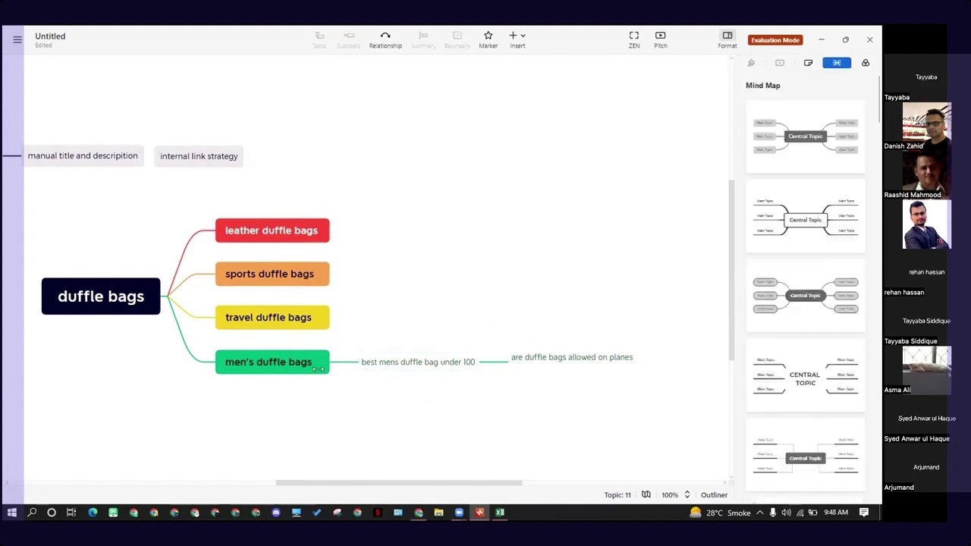
{"action": "left_click", "coordinate": [318, 319]}
{"action": "left_click", "coordinate": [325, 277]}
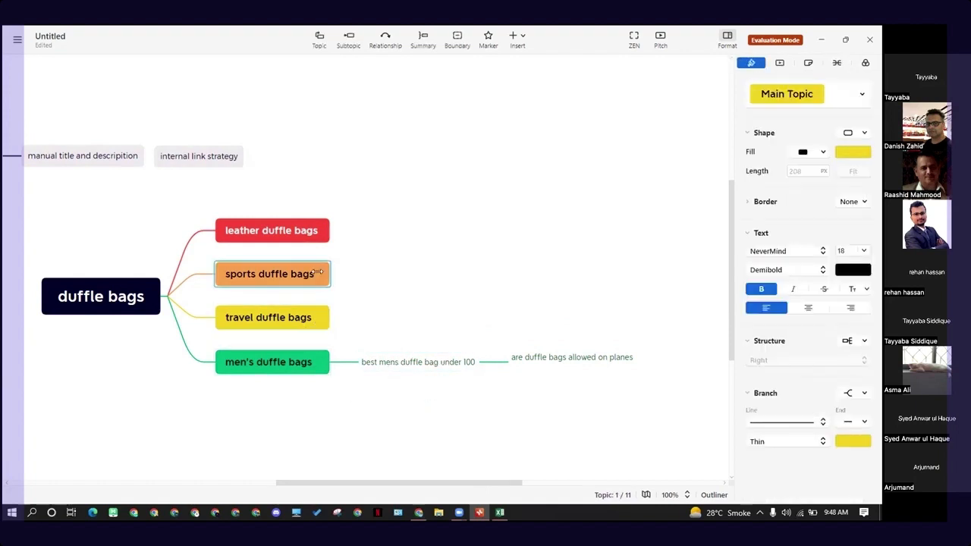
{"action": "left_click", "coordinate": [269, 239]}
{"action": "left_click", "coordinate": [412, 359]}
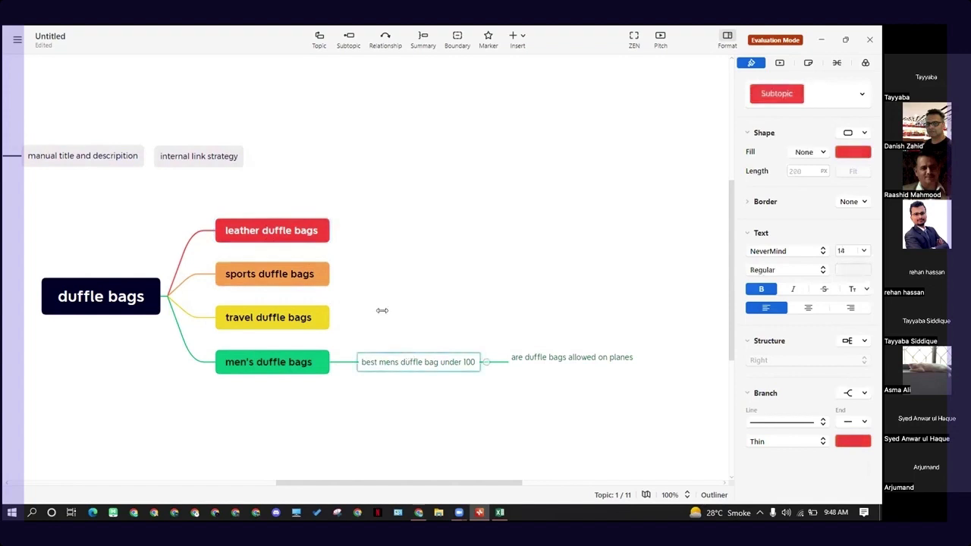
{"action": "left_click", "coordinate": [382, 310]}
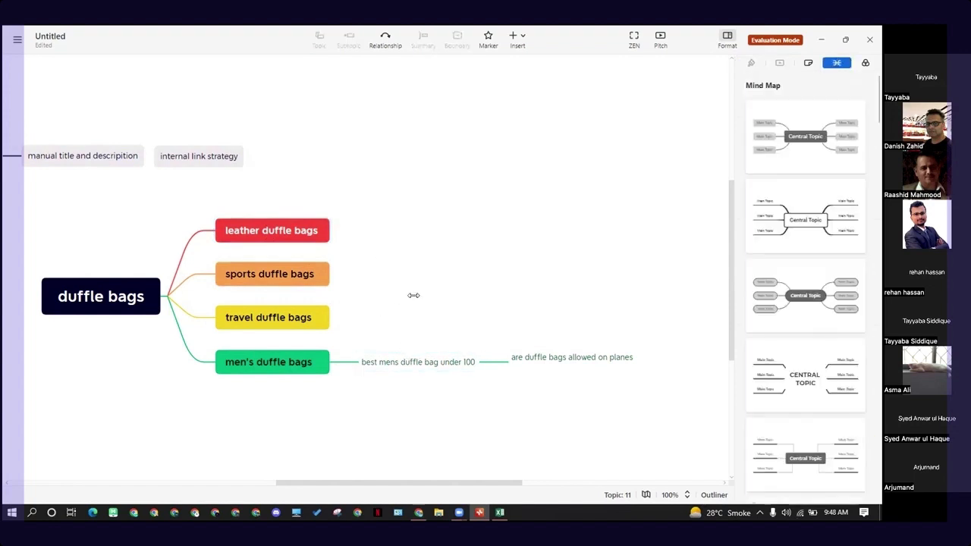
{"action": "left_click", "coordinate": [436, 363]}
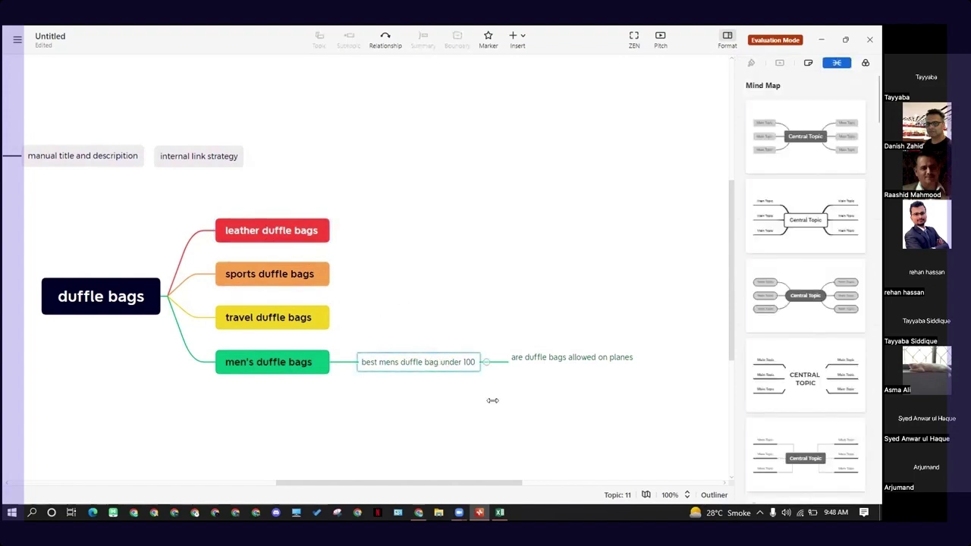
{"action": "left_click", "coordinate": [493, 400]}
{"action": "left_click", "coordinate": [418, 371]}
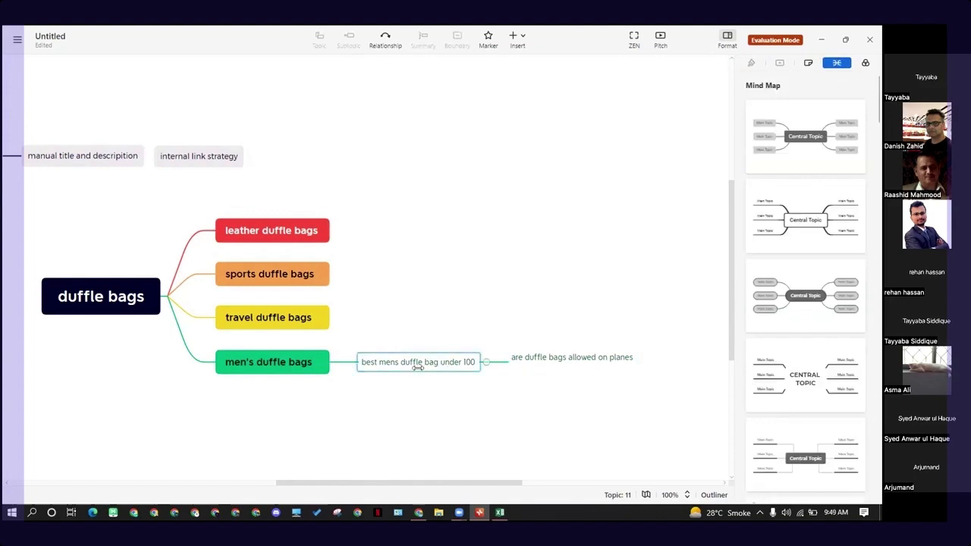
{"action": "left_click", "coordinate": [532, 363]}
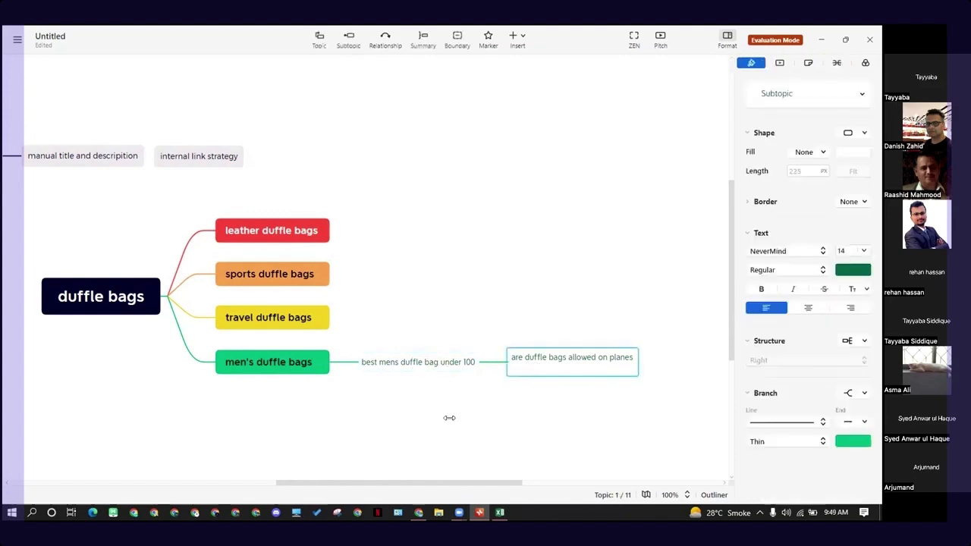
- Copy the suggestion "are duffle bags good for school" from the Excel suggestions sheet and return to the XMind mind map
{"action": "left_click", "coordinate": [501, 512]}
{"action": "left_click", "coordinate": [145, 230]}
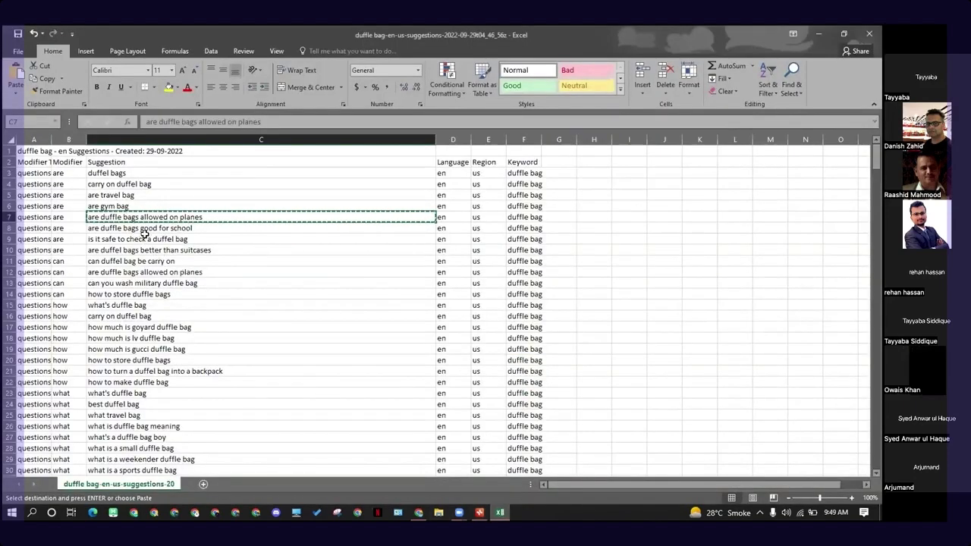
{"action": "key", "text": "ctrl+c"}
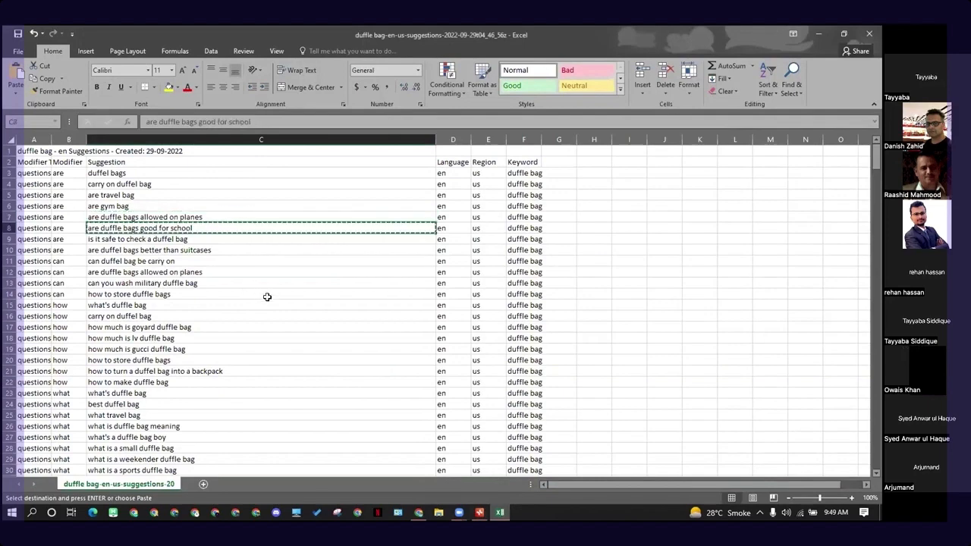
{"action": "key", "text": "alt+Tab"}
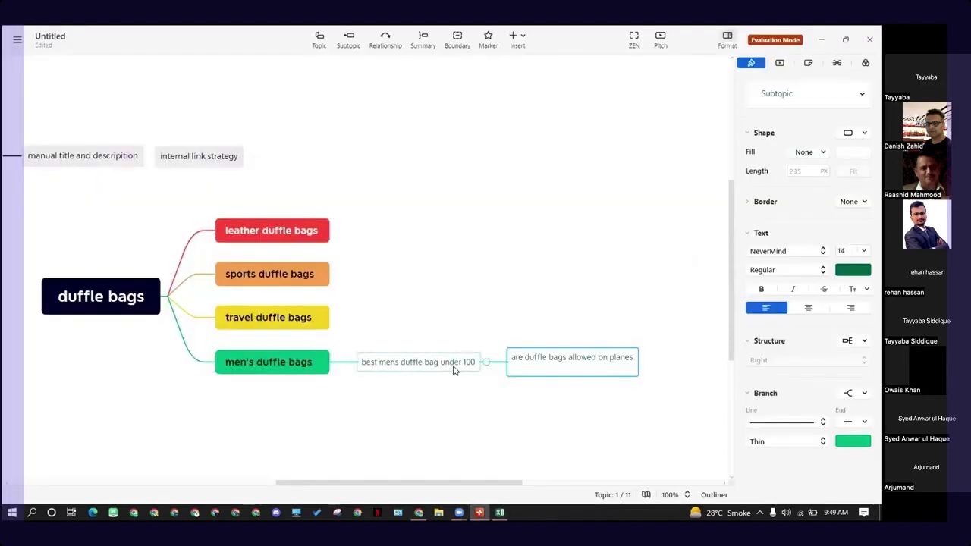
{"action": "left_click", "coordinate": [406, 370]}
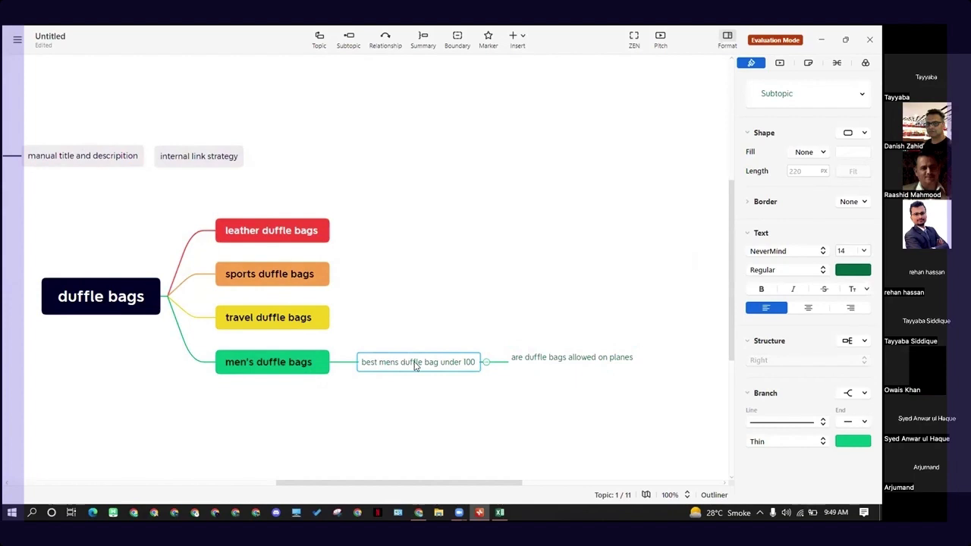
{"action": "left_click", "coordinate": [545, 368]}
{"action": "left_click", "coordinate": [573, 413]}
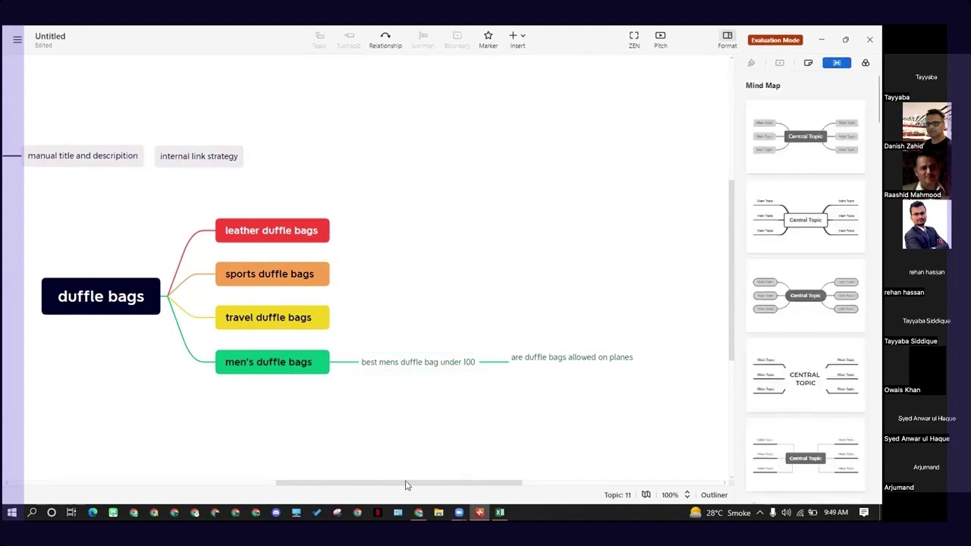
{"action": "left_click", "coordinate": [461, 362]}
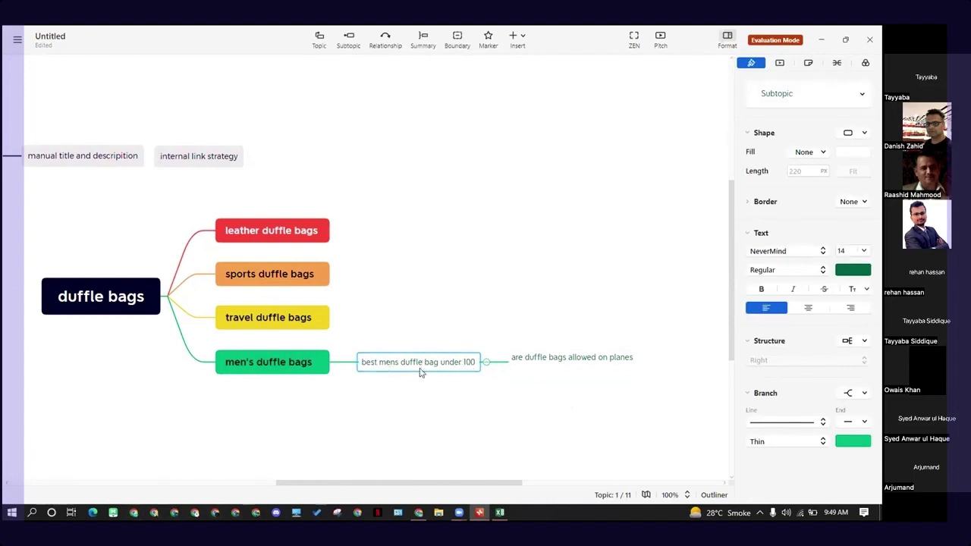
{"action": "left_click", "coordinate": [589, 364]}
{"action": "left_click", "coordinate": [481, 412]}
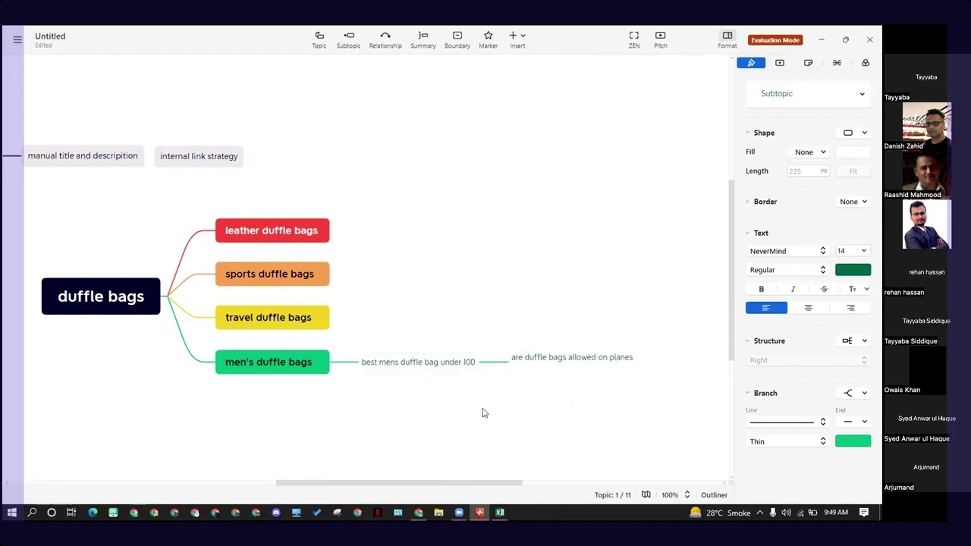
{"action": "left_click", "coordinate": [446, 367]}
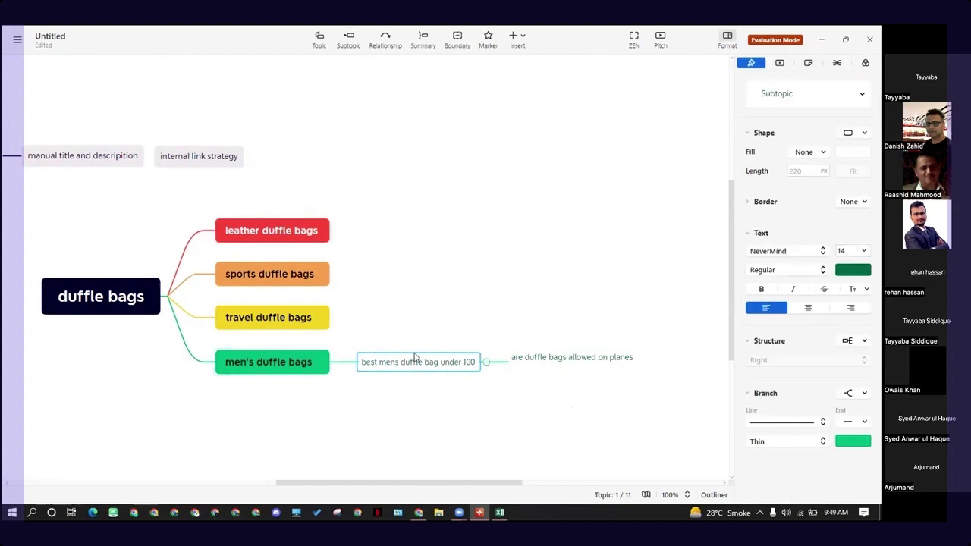
{"action": "left_click", "coordinate": [406, 395]}
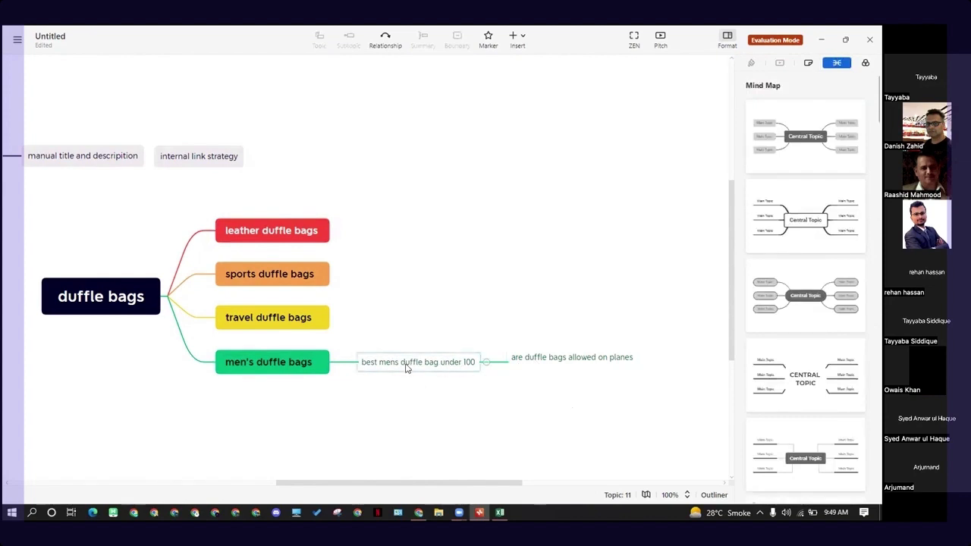
- Paste the copied "are duffle bags good for school" text and attach it as a subtopic under "best mens duffle bag under 100"
{"action": "key", "text": "ctrl+v"}
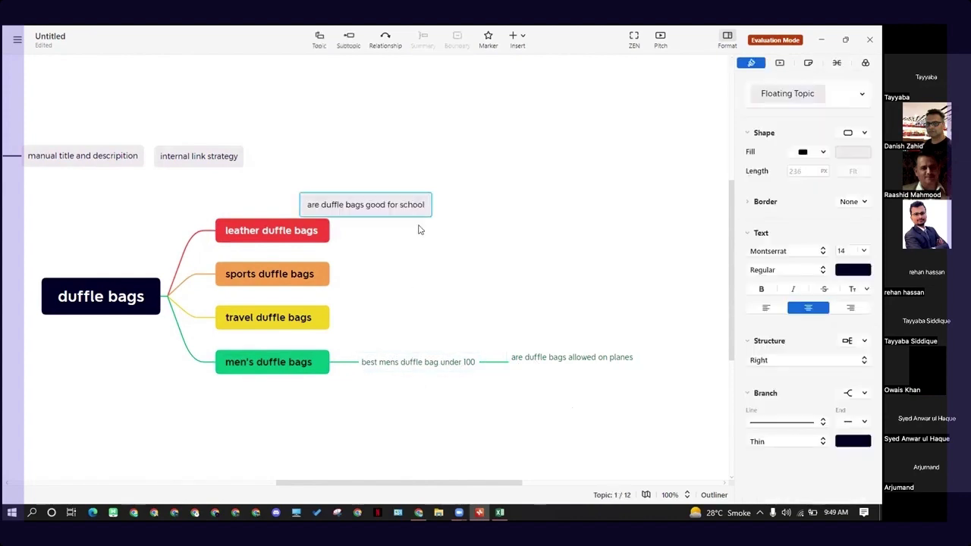
{"action": "left_click_drag", "start_coordinate": [407, 210], "coordinate": [526, 351]}
{"action": "left_click", "coordinate": [535, 406]}
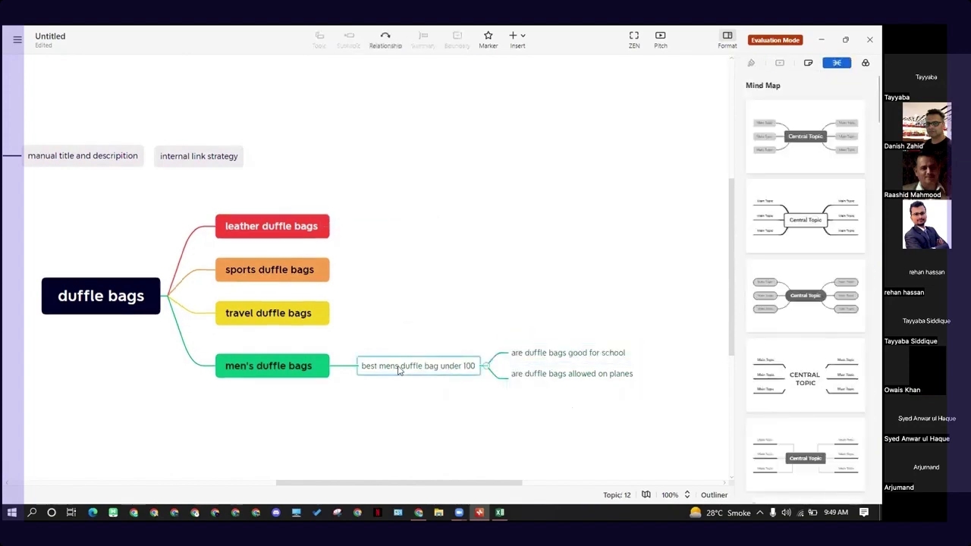
{"action": "left_click", "coordinate": [398, 367]}
{"action": "left_click", "coordinate": [393, 328]}
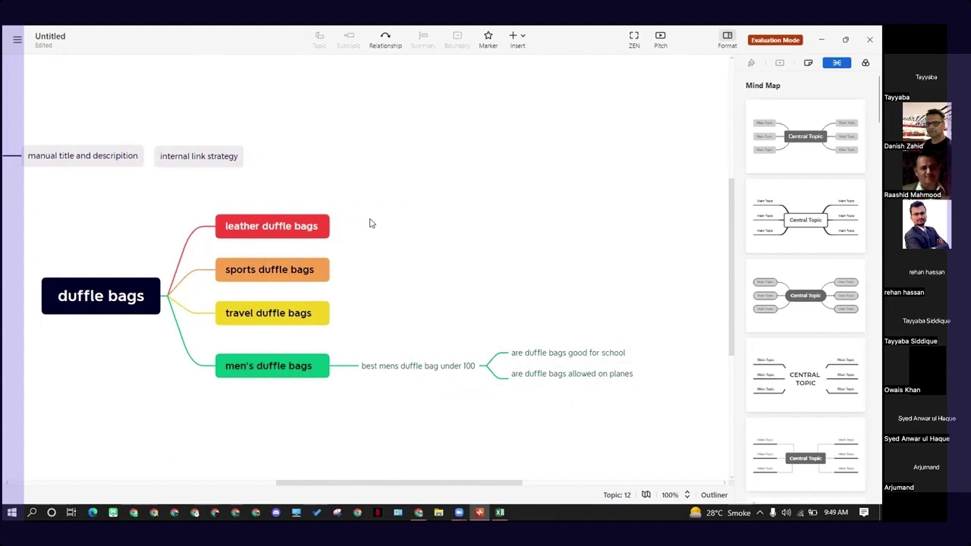
{"action": "left_click_drag", "start_coordinate": [370, 219], "coordinate": [428, 328]}
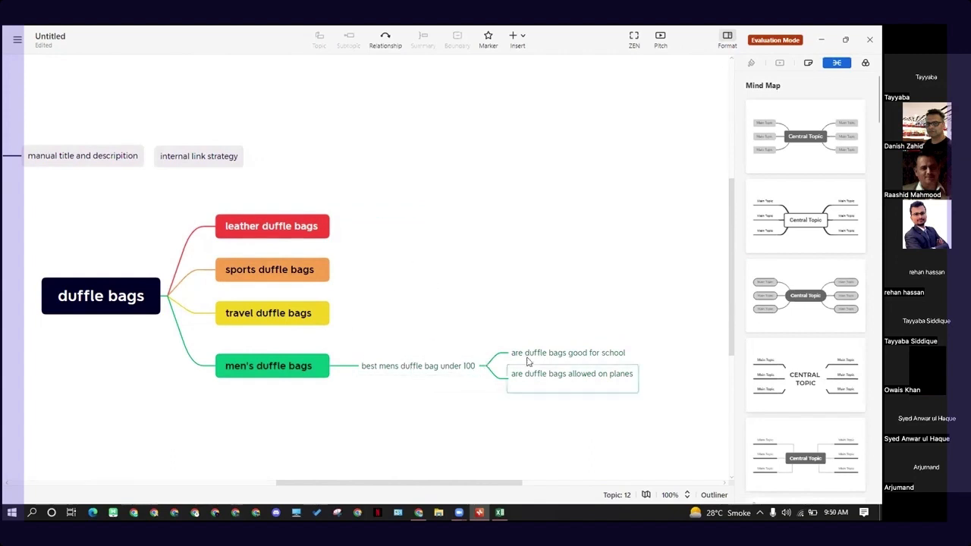
- Switch to the Excel suggestions sheet and copy the suggestion "are duffel bags better than suitcases"
{"action": "key", "text": "alt+Tab"}
{"action": "left_click", "coordinate": [183, 240]}
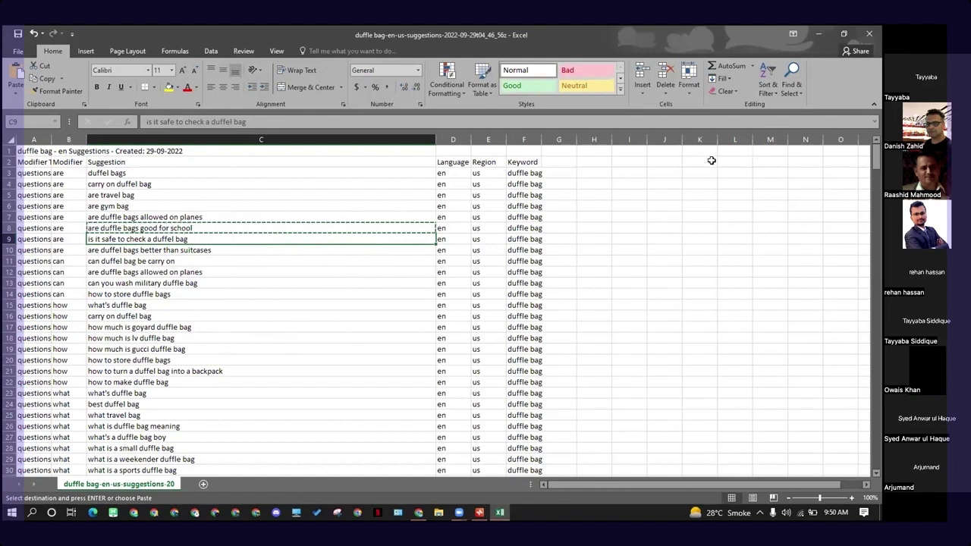
{"action": "left_click", "coordinate": [205, 239]}
{"action": "left_click", "coordinate": [203, 252]}
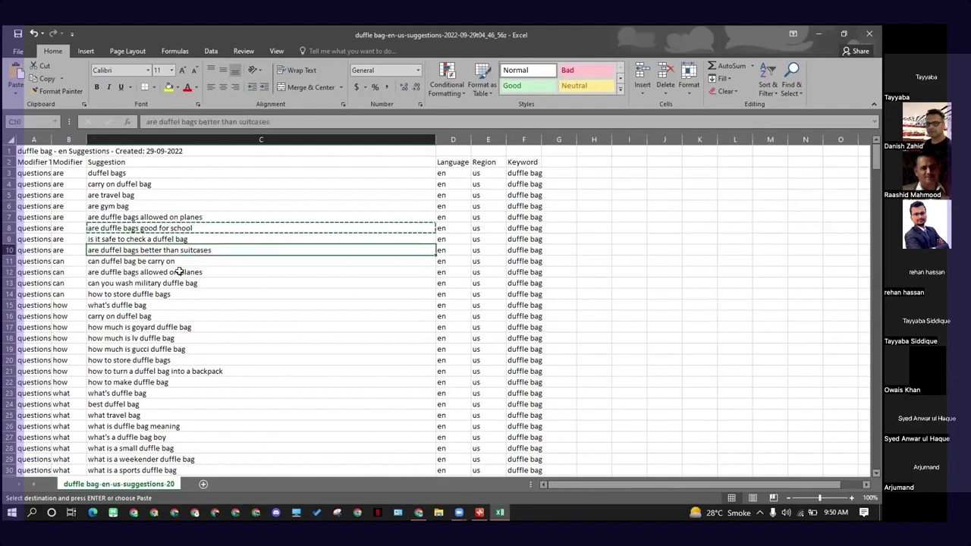
{"action": "key", "text": "ctrl+c"}
- Switch back to the XMind mind map and add a main topic named "vs" to the duffle bags central topic
{"action": "key", "text": "alt+Tab"}
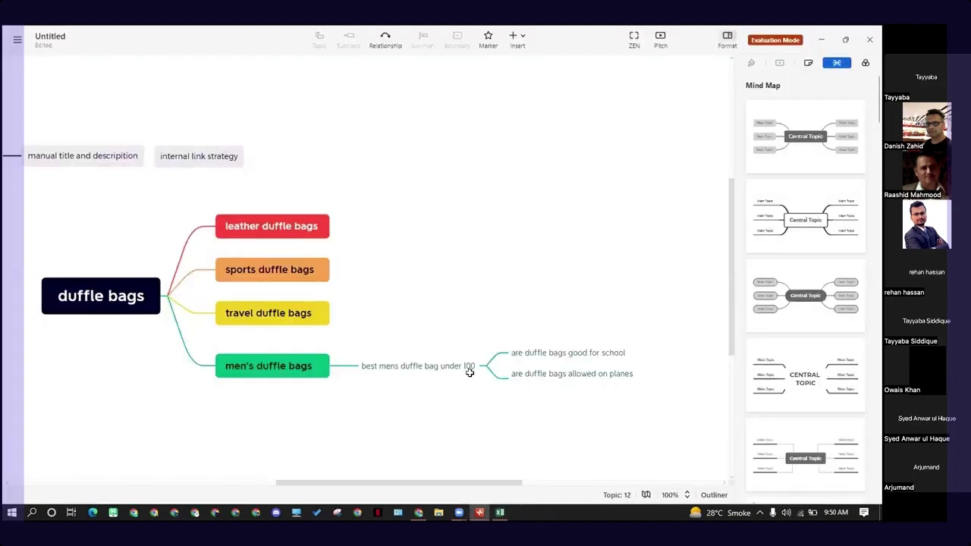
{"action": "left_click", "coordinate": [452, 368]}
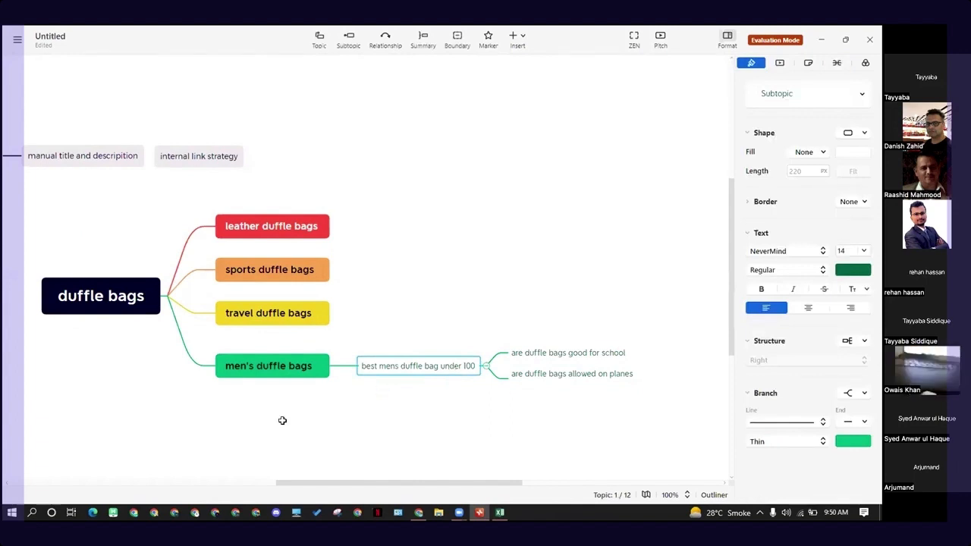
{"action": "left_click", "coordinate": [251, 410]}
{"action": "key", "text": "Tab"}
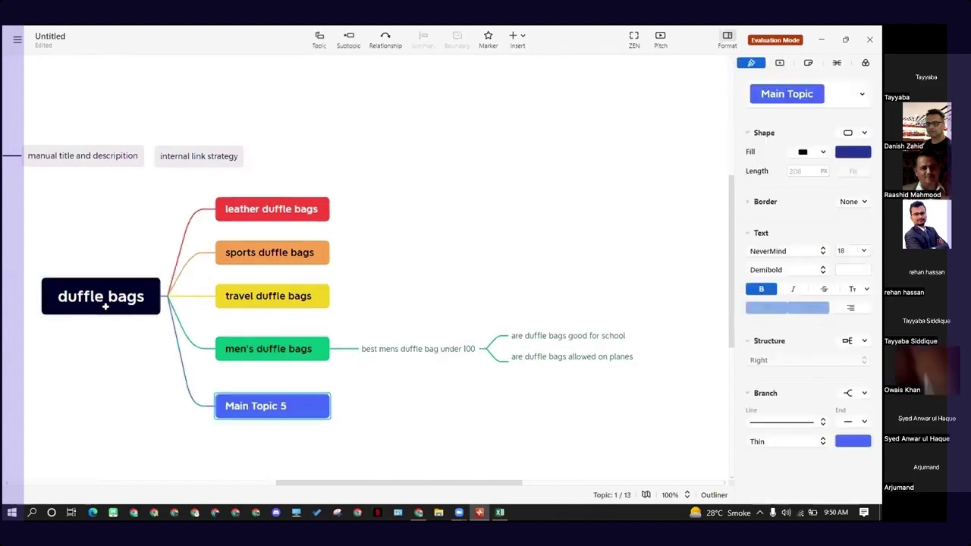
{"action": "double_click", "coordinate": [275, 409]}
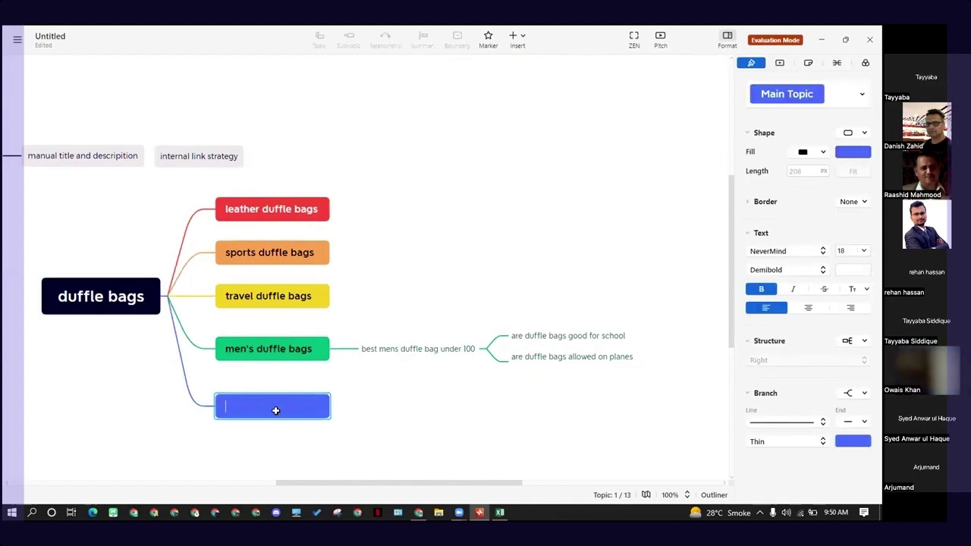
{"action": "type", "text": "vs"}
{"action": "key", "text": "Return"}
{"action": "left_click", "coordinate": [380, 439]}
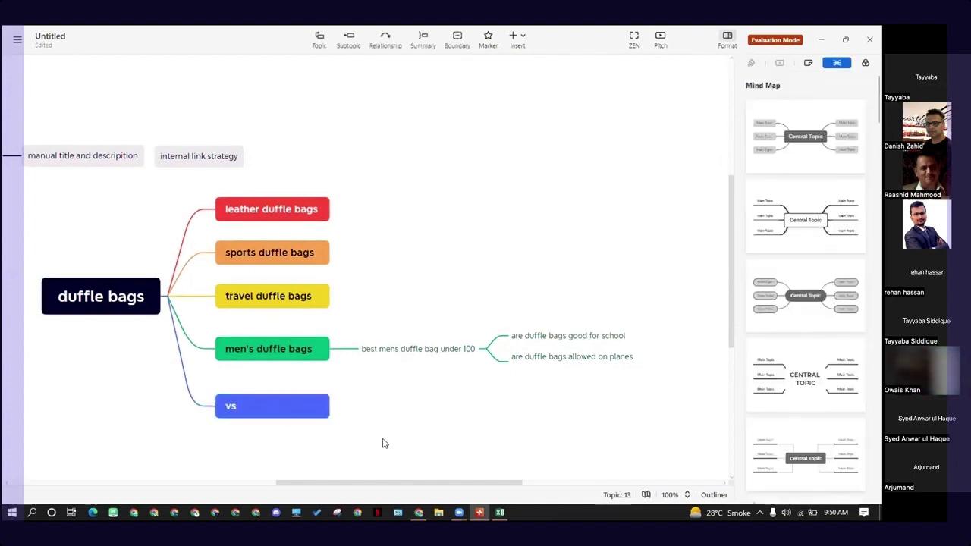
- Paste the copied "are duffel bags better than suitcases" text as a subtopic under the "vs" topic
{"action": "left_click", "coordinate": [289, 401]}
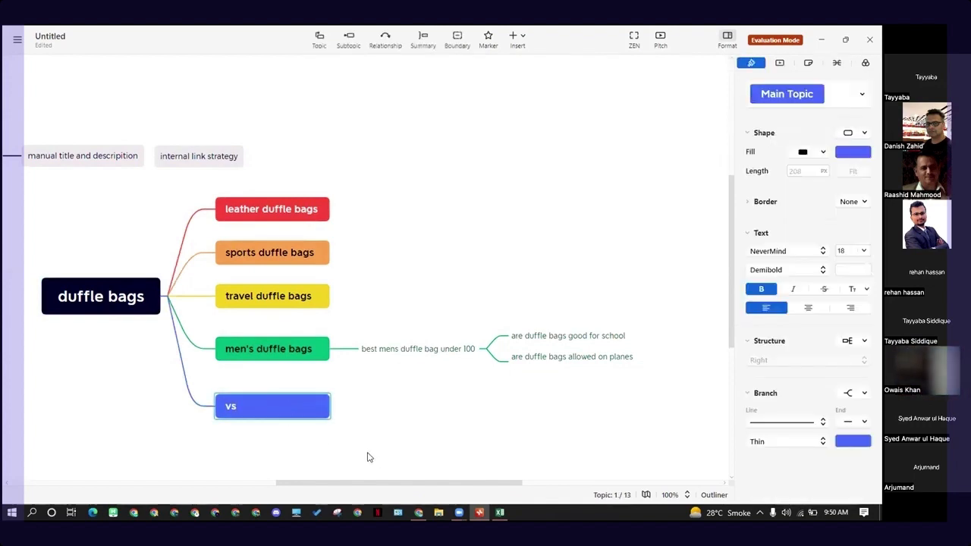
{"action": "key", "text": "ctrl+v"}
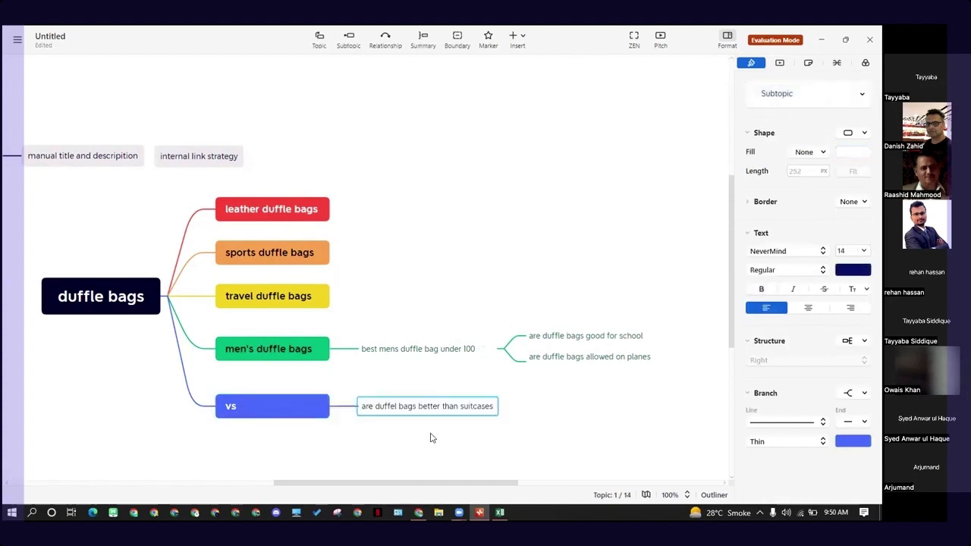
{"action": "left_click", "coordinate": [430, 436]}
{"action": "left_click", "coordinate": [418, 412]}
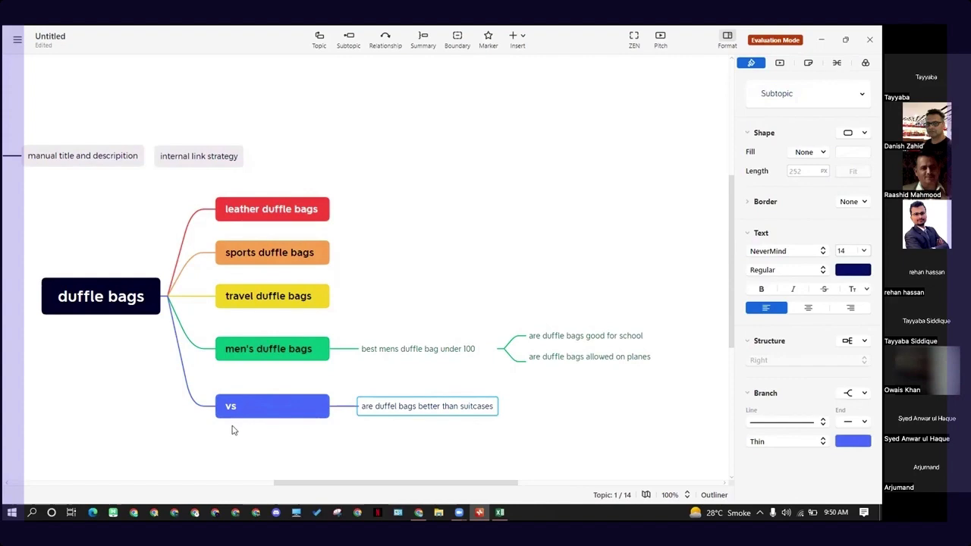
- Switch to the Excel suggestions sheet and copy the suggestion "can you wash military duffle bag"
{"action": "key", "text": "alt+Tab"}
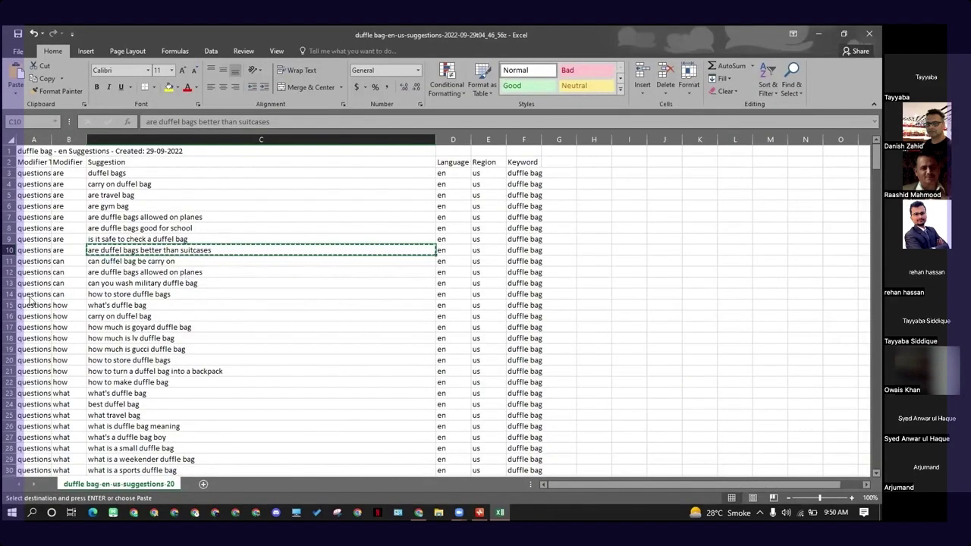
{"action": "left_click", "coordinate": [117, 275]}
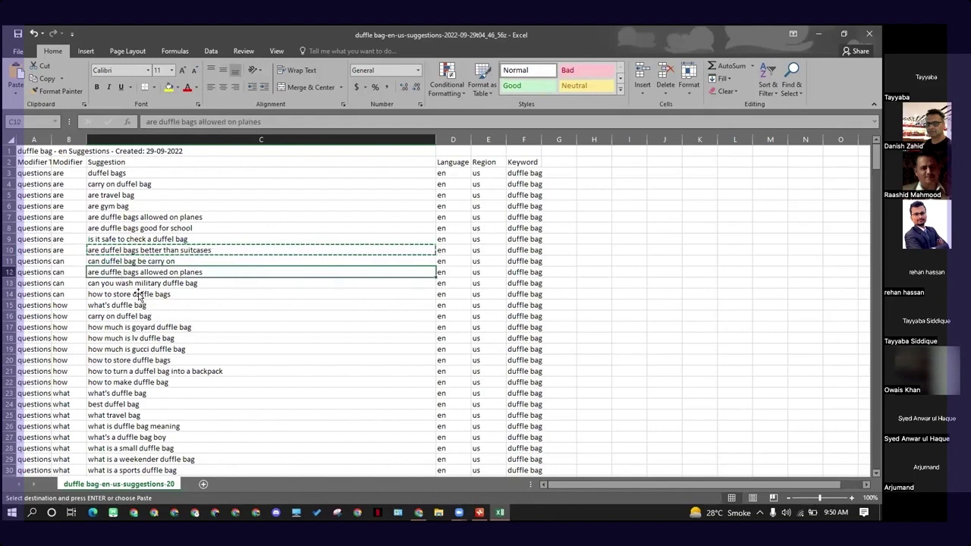
{"action": "left_click", "coordinate": [127, 285]}
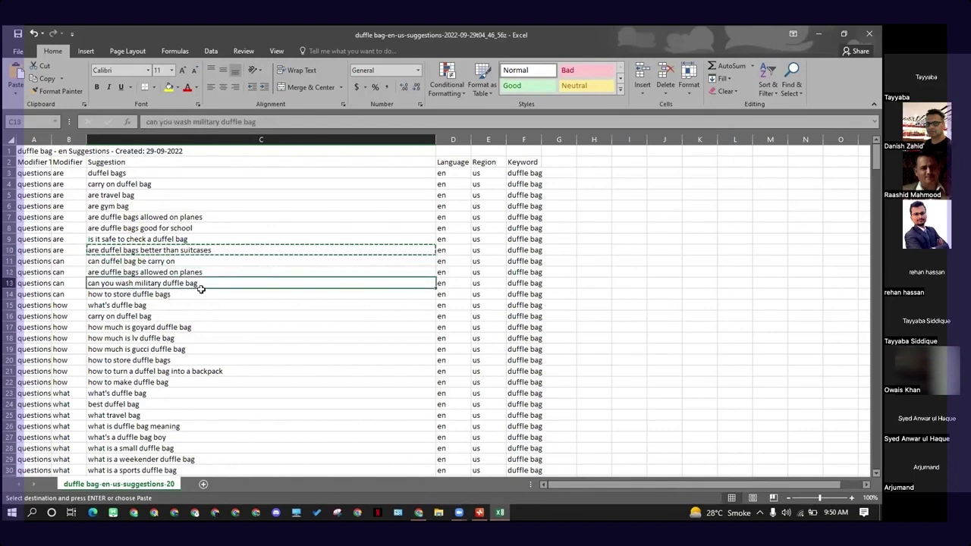
{"action": "key", "text": "ctrl+c"}
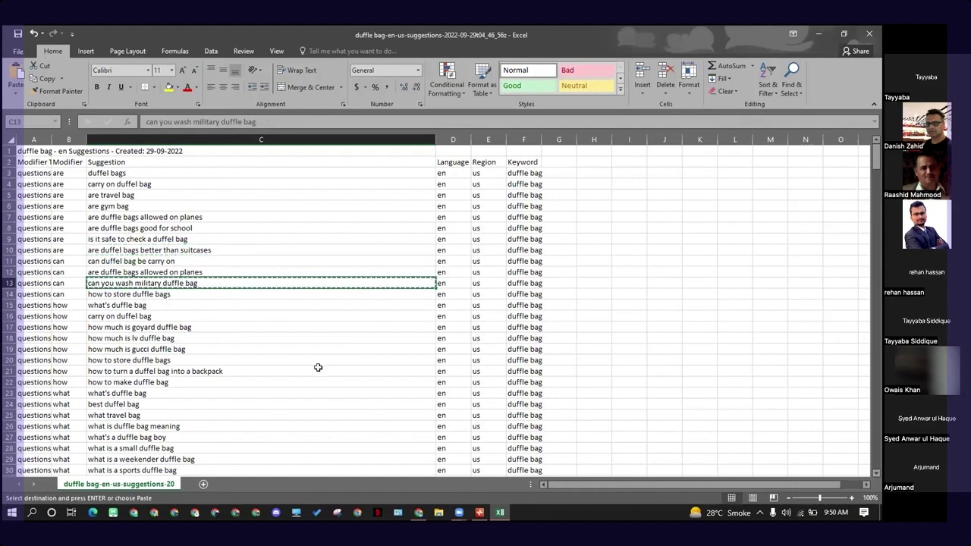
- Switch back to the XMind mind map and paste "can you wash military duffle bag" as a subtopic under "best mens duffle bag under 100"
{"action": "key", "text": "alt+Tab"}
{"action": "left_click", "coordinate": [416, 361]}
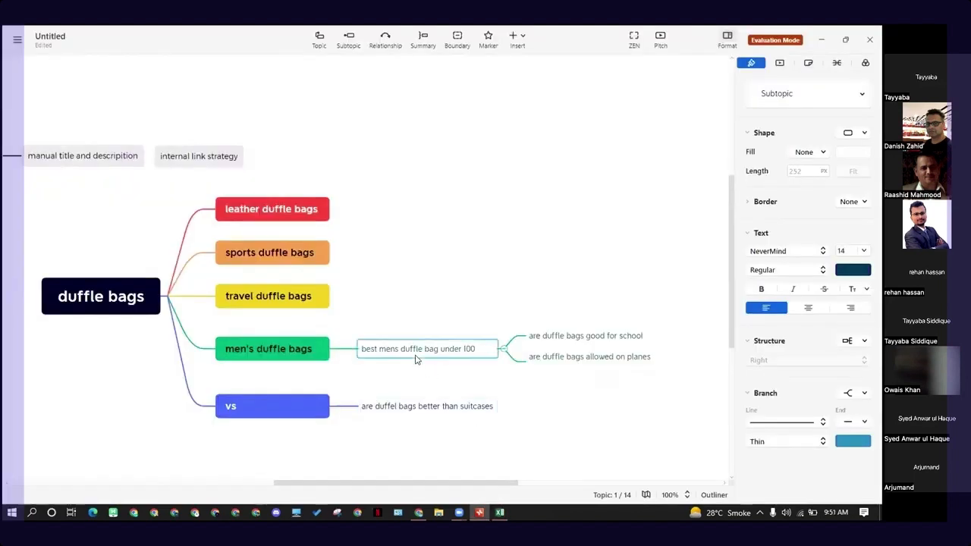
{"action": "key", "text": "Tab"}
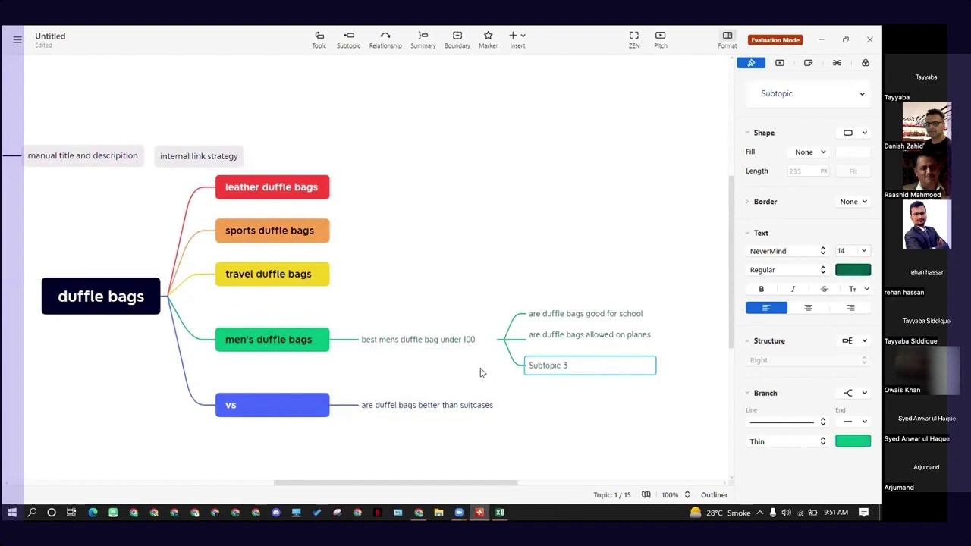
{"action": "key", "text": "BackSpace"}
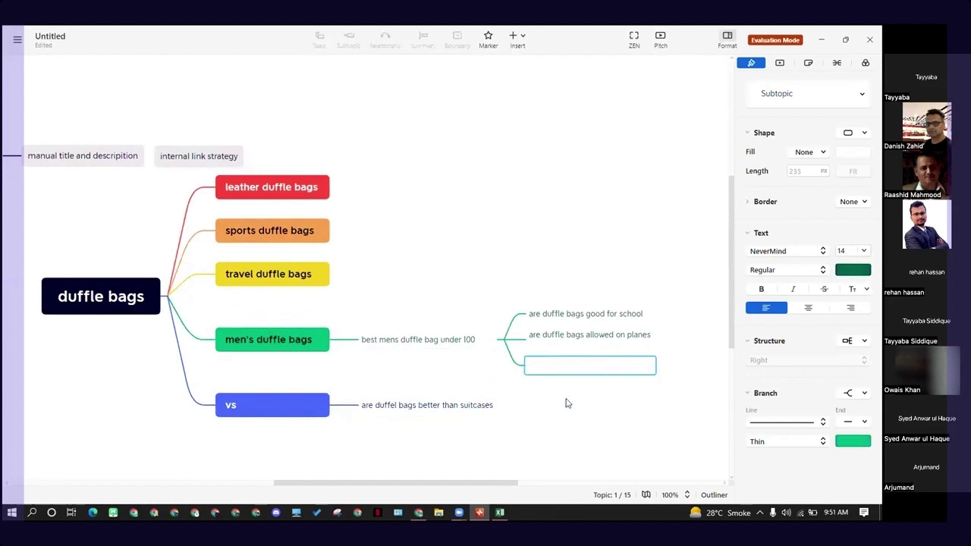
{"action": "key", "text": "ctrl+v"}
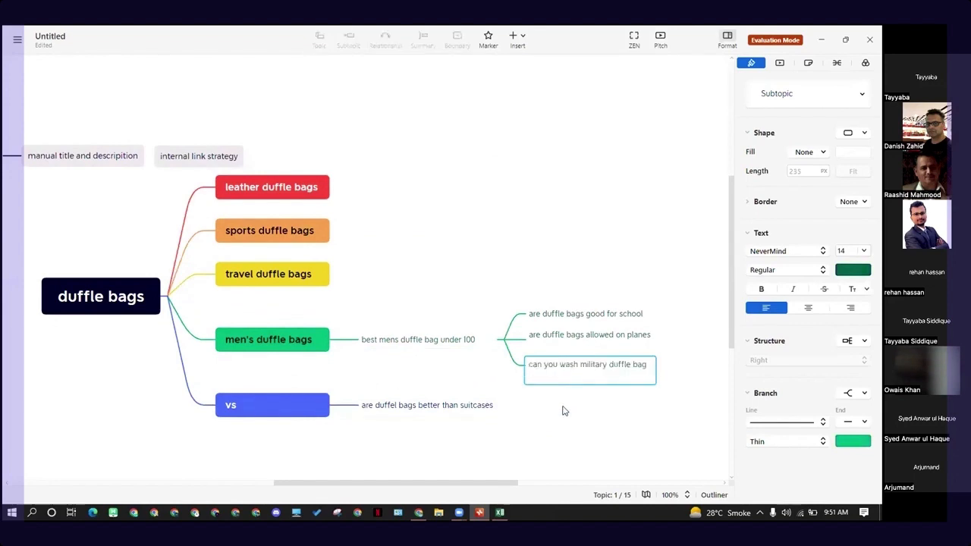
{"action": "key", "text": "BackSpace"}
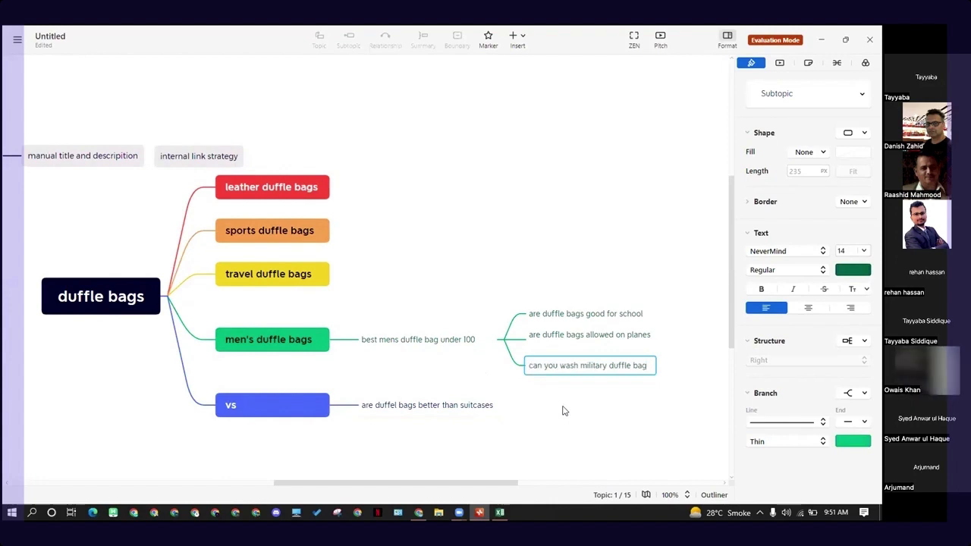
{"action": "key", "text": "Return"}
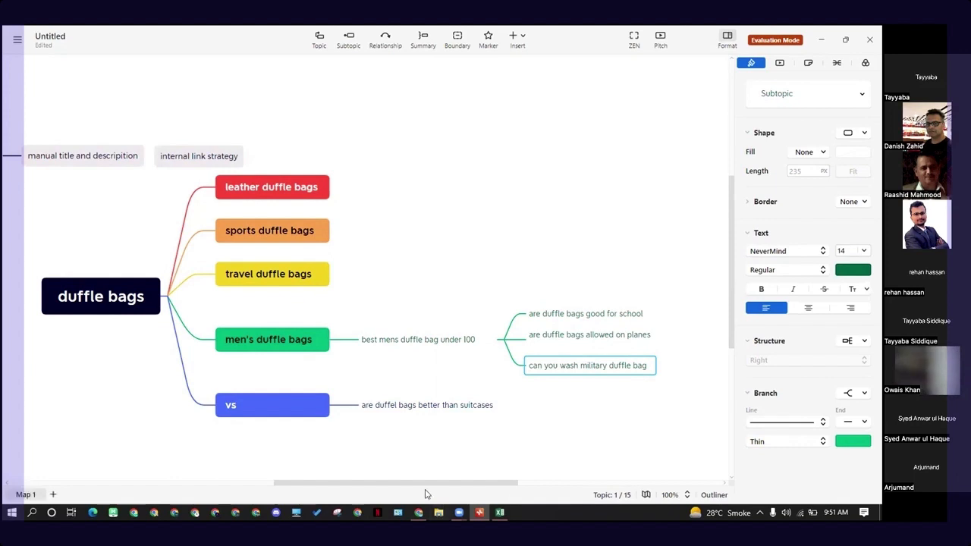
- Reposition the floating topics "manual title and descripition" and "internal link strategy" side by side, further from the coloured main topics
{"action": "left_click_drag", "start_coordinate": [368, 486], "coordinate": [295, 491]}
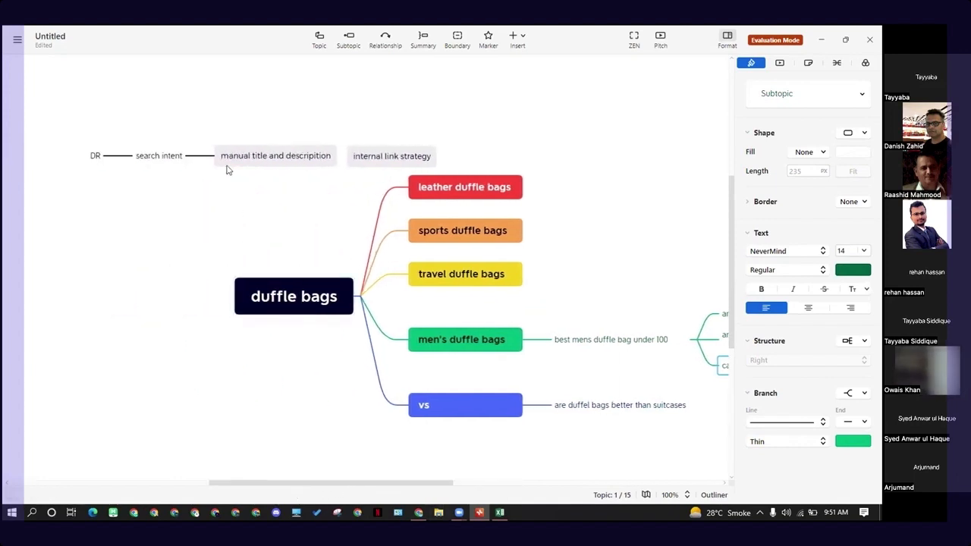
{"action": "left_click_drag", "start_coordinate": [356, 162], "coordinate": [245, 209]}
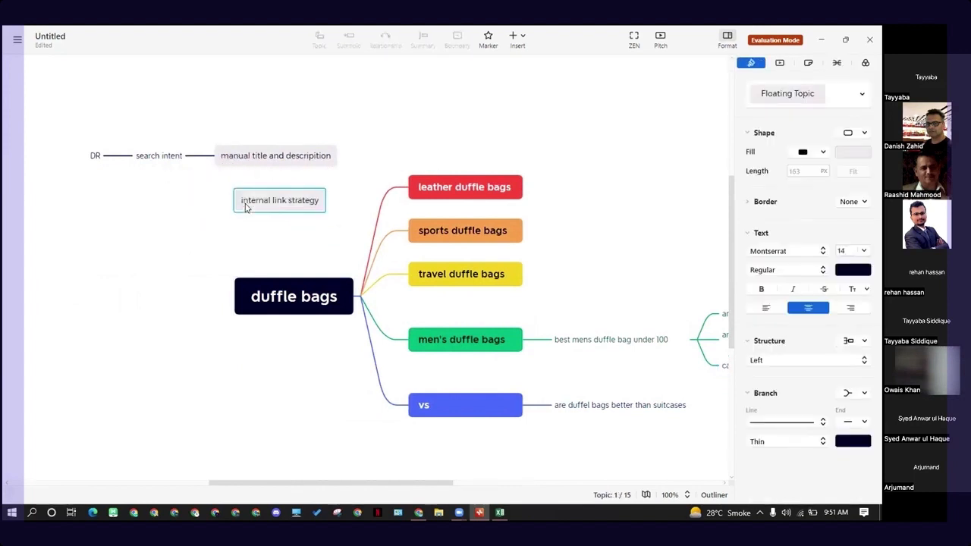
{"action": "left_click_drag", "start_coordinate": [80, 146], "coordinate": [126, 167]}
{"action": "left_click_drag", "start_coordinate": [341, 207], "coordinate": [319, 169]}
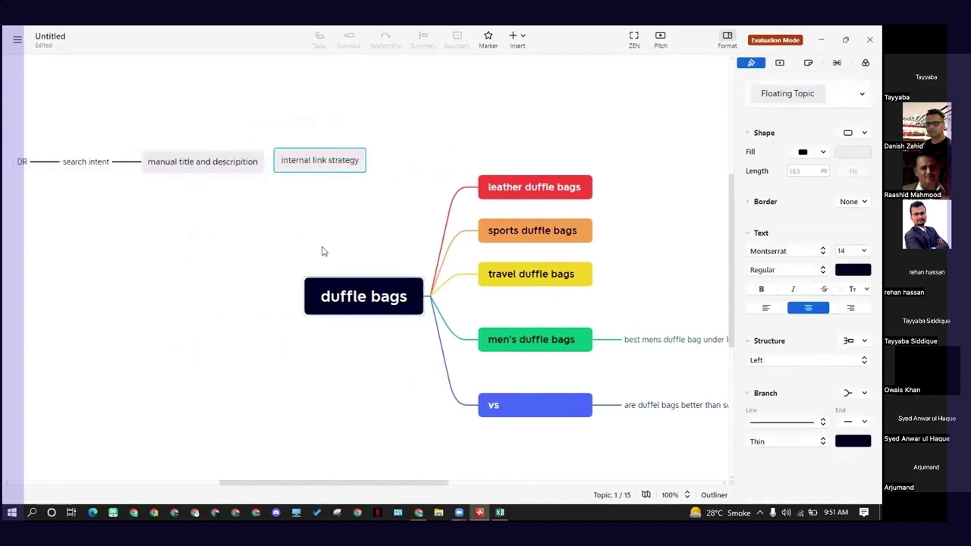
- Copy the text of the "are duffle bags good for school" subtopic under "best mens duffle bag under 100"
{"action": "left_click_drag", "start_coordinate": [403, 488], "coordinate": [513, 488]}
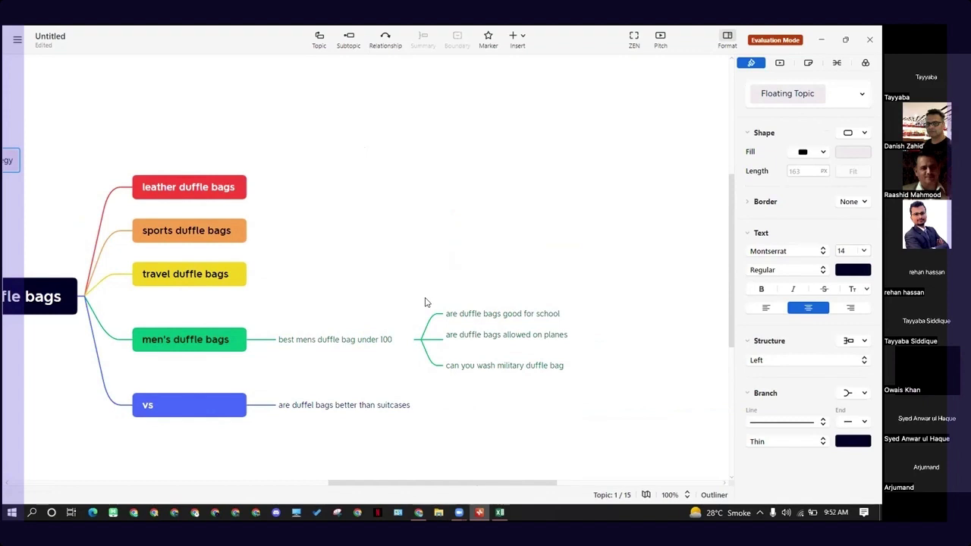
{"action": "left_click", "coordinate": [372, 345]}
{"action": "left_click", "coordinate": [490, 286]}
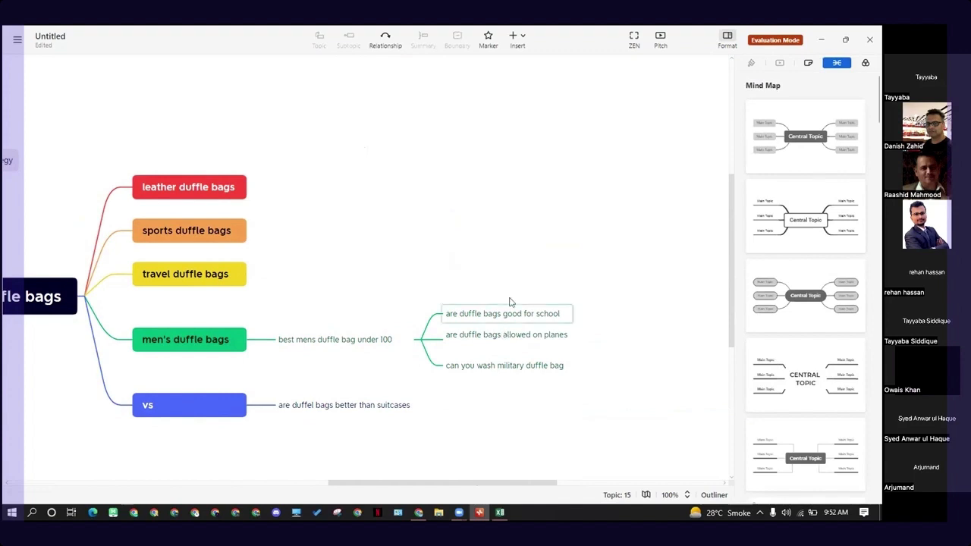
{"action": "left_click_drag", "start_coordinate": [516, 267], "coordinate": [516, 382]}
{"action": "left_click", "coordinate": [478, 313]}
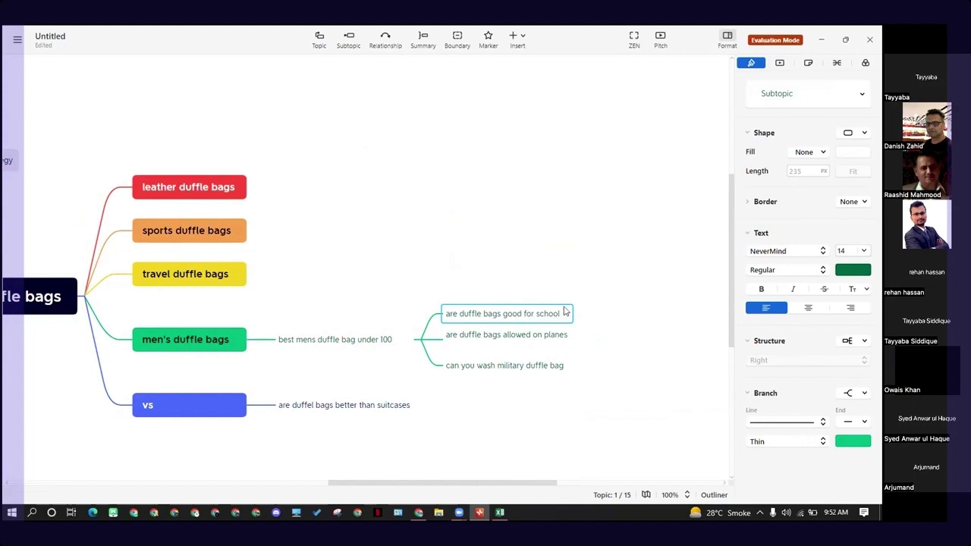
{"action": "left_click", "coordinate": [615, 279]}
{"action": "left_click", "coordinate": [554, 318]}
{"action": "key", "text": "ctrl+a"}
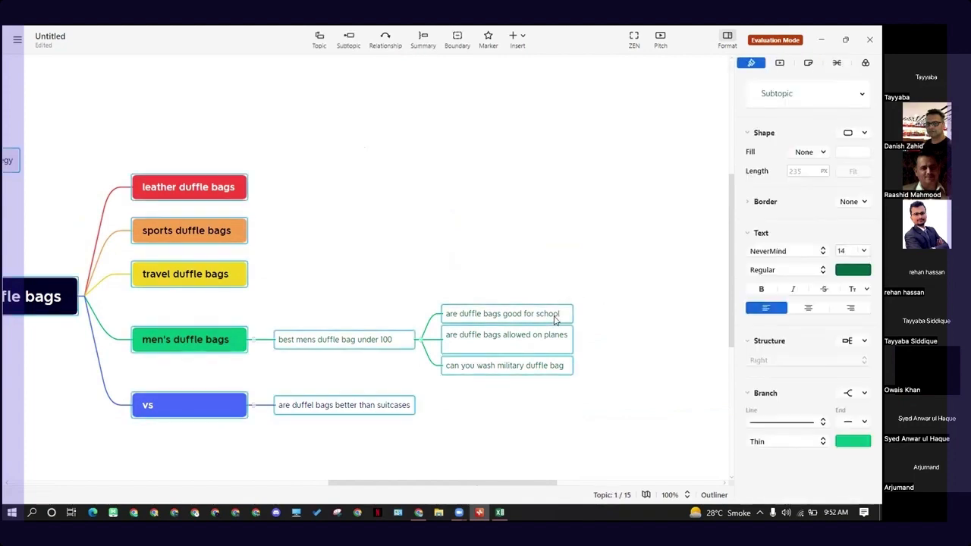
{"action": "left_click", "coordinate": [556, 276]}
{"action": "left_click", "coordinate": [535, 313]}
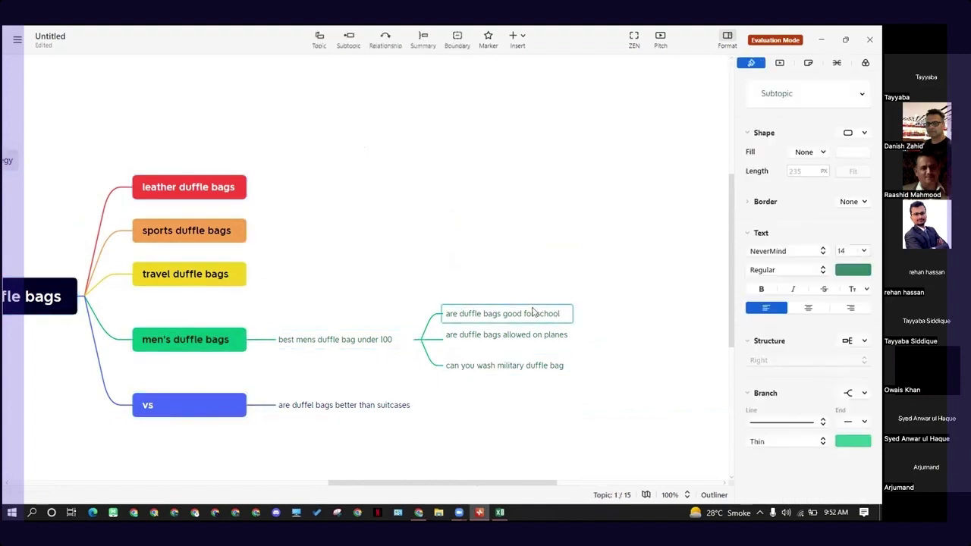
- Switch to Chrome's Google results for "best mens duffle bag under 100" and replace the query with "are duffle bags good for school"
{"action": "left_click", "coordinate": [418, 513]}
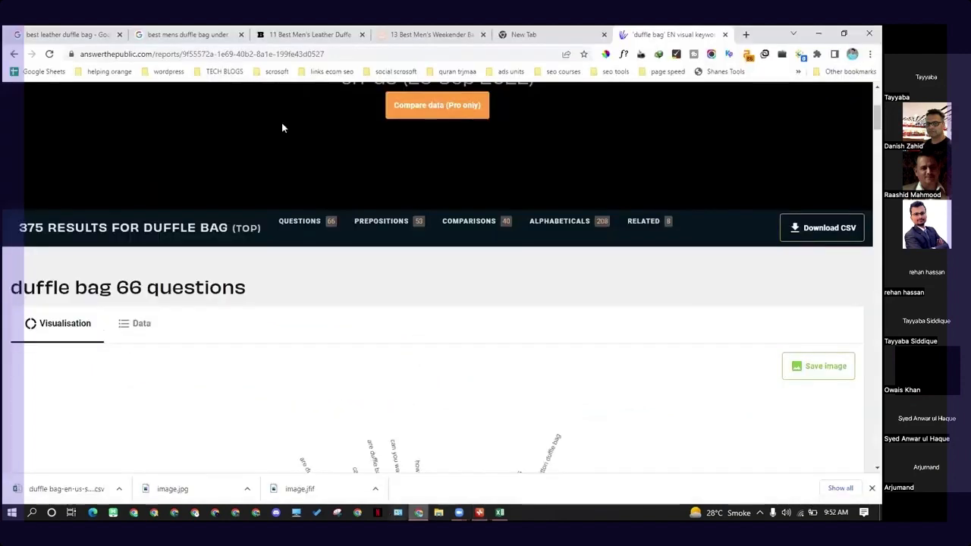
{"action": "left_click", "coordinate": [186, 34]}
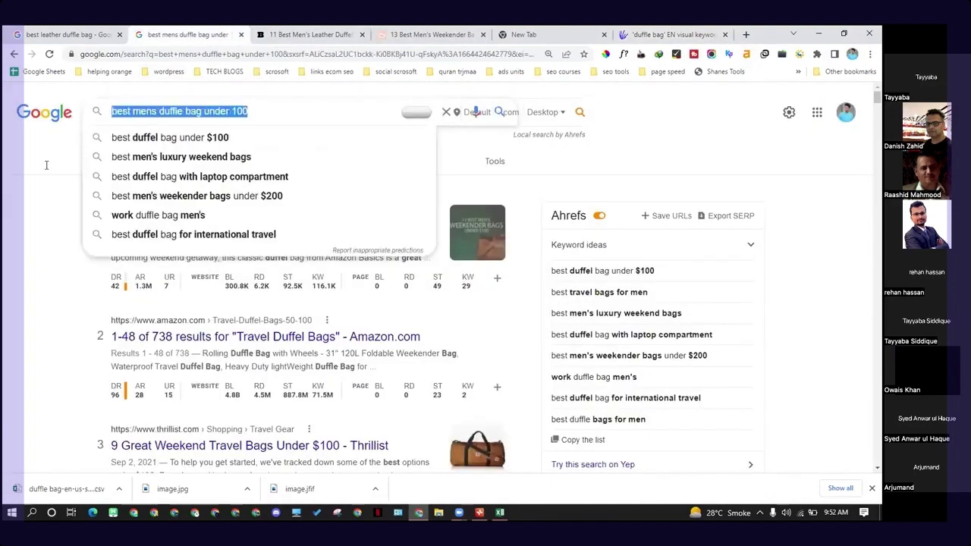
{"action": "key", "text": "ctrl+v"}
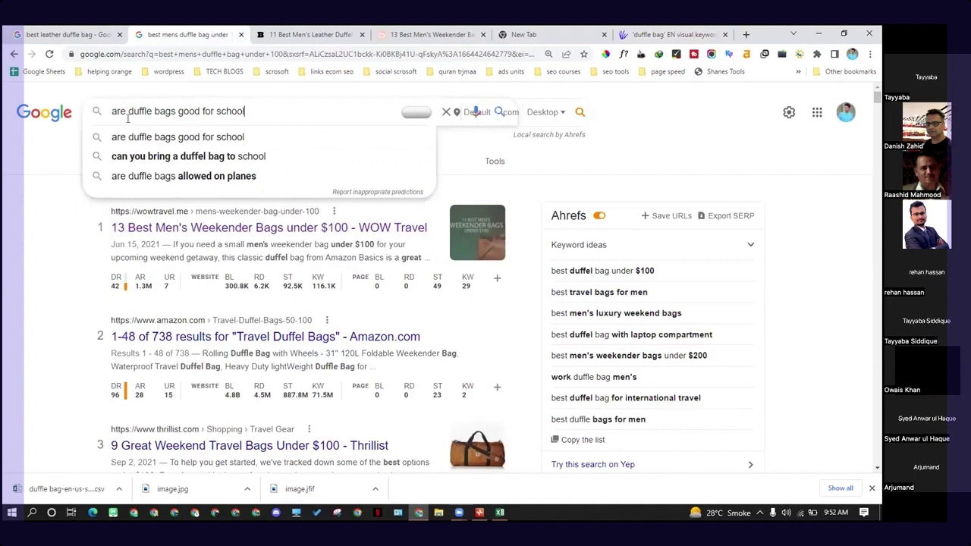
- Compare the suggestions "are duffle bags good for school" and "can you bring a duffel bag to school", and search Google for the first
{"action": "key", "text": "Down"}
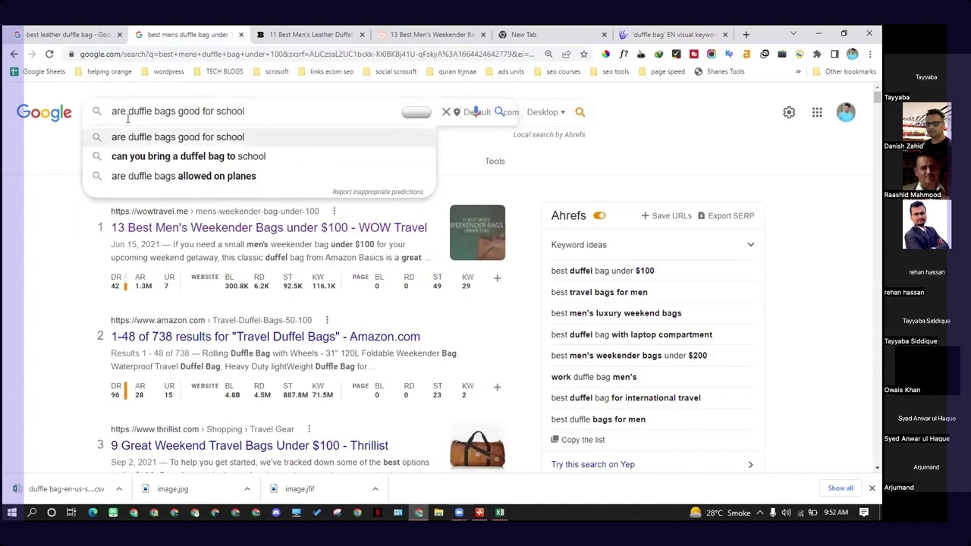
{"action": "key", "text": "Down"}
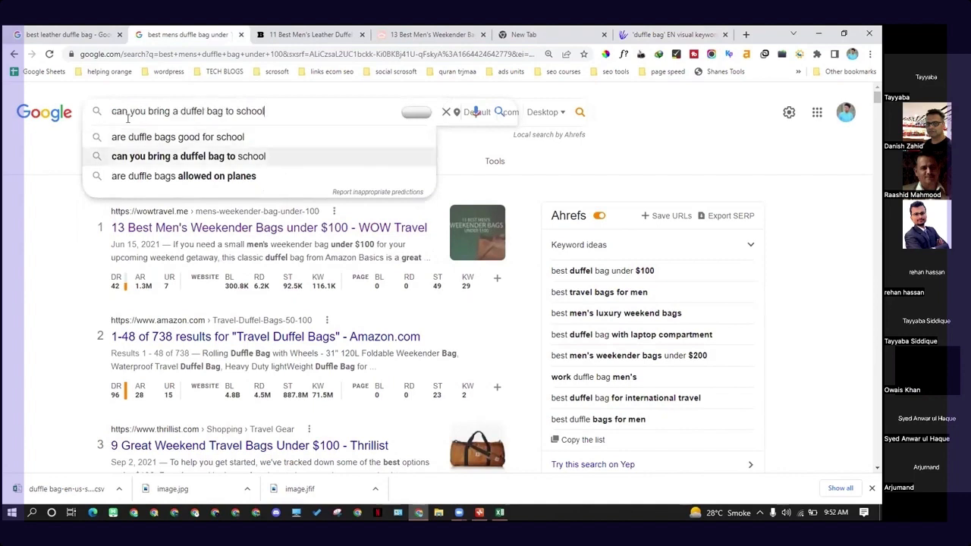
{"action": "key", "text": "Up"}
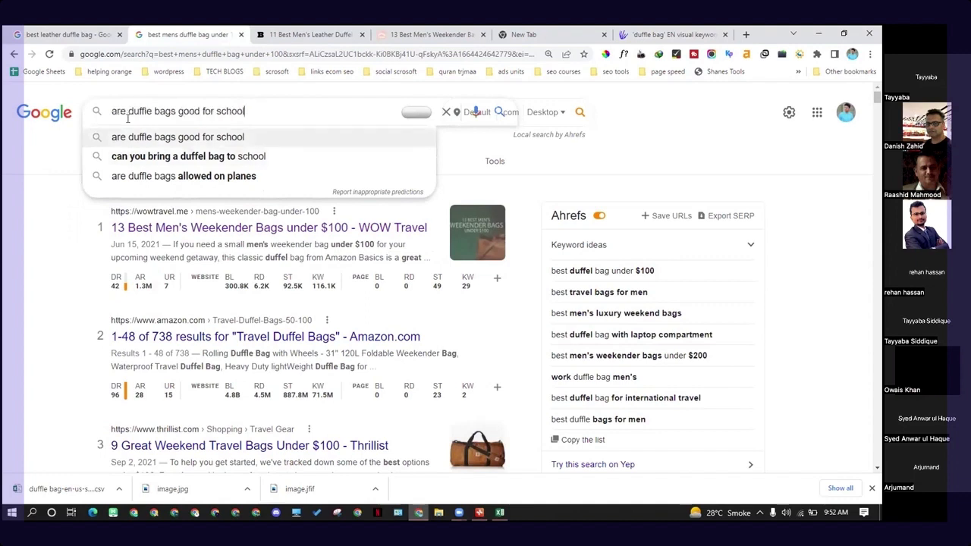
{"action": "key", "text": "Down"}
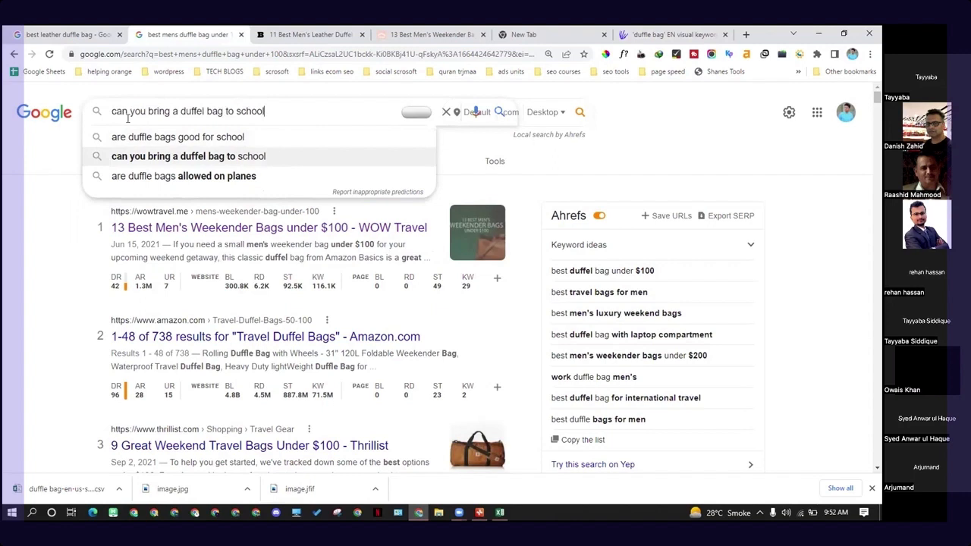
{"action": "key", "text": "Up"}
{"action": "key", "text": "Down"}
{"action": "key", "text": "Up"}
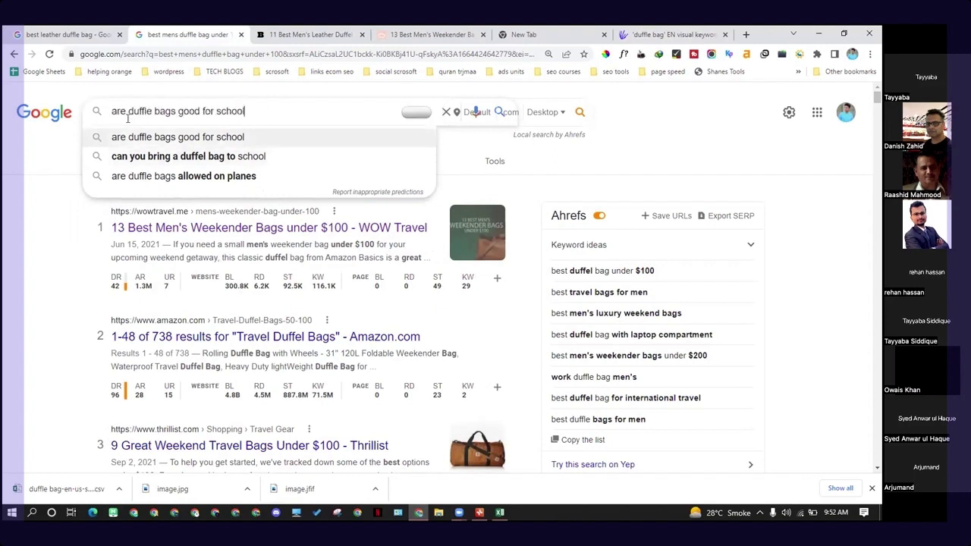
{"action": "key", "text": "Down"}
{"action": "key", "text": "Up"}
{"action": "key", "text": "Down"}
{"action": "key", "text": "Up"}
{"action": "key", "text": "Down"}
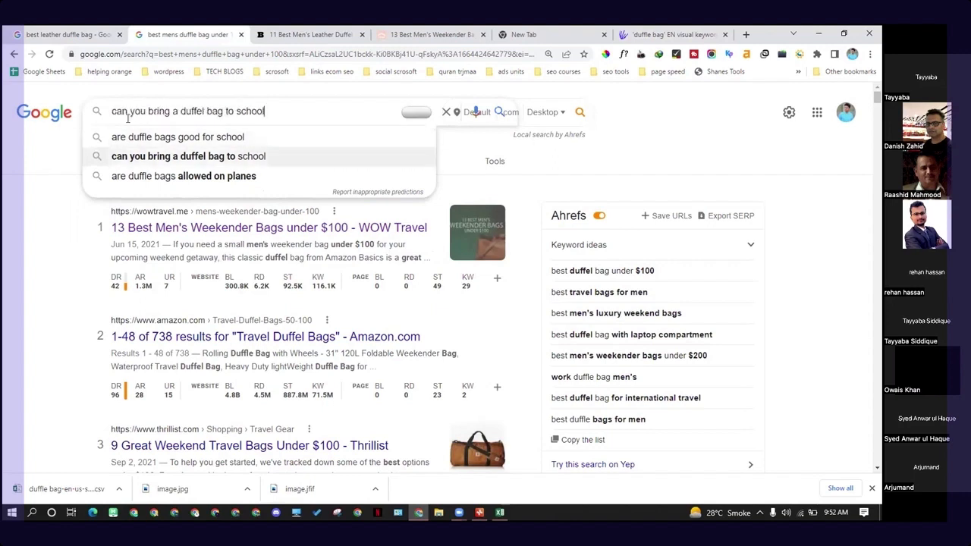
{"action": "key", "text": "Up"}
{"action": "key", "text": "Down"}
{"action": "key", "text": "Up"}
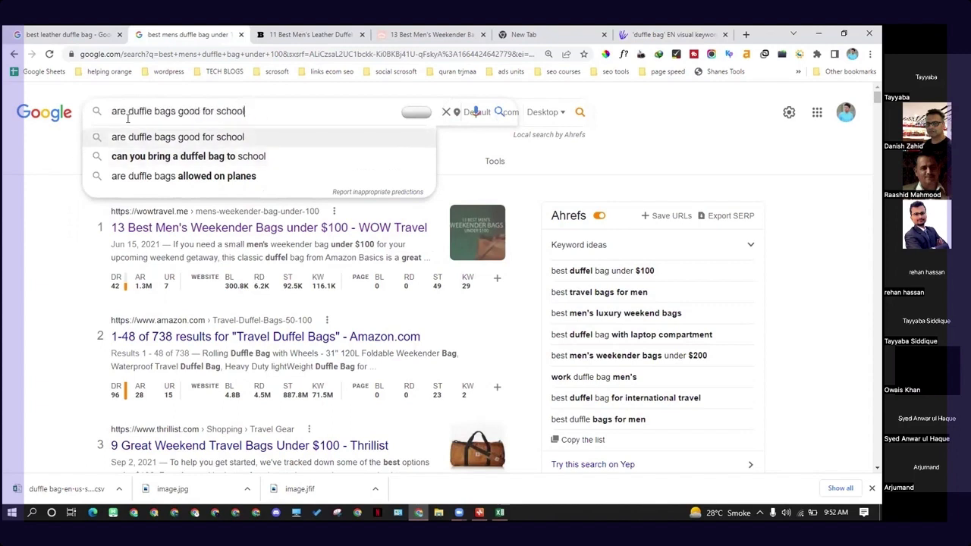
{"action": "key", "text": "Down"}
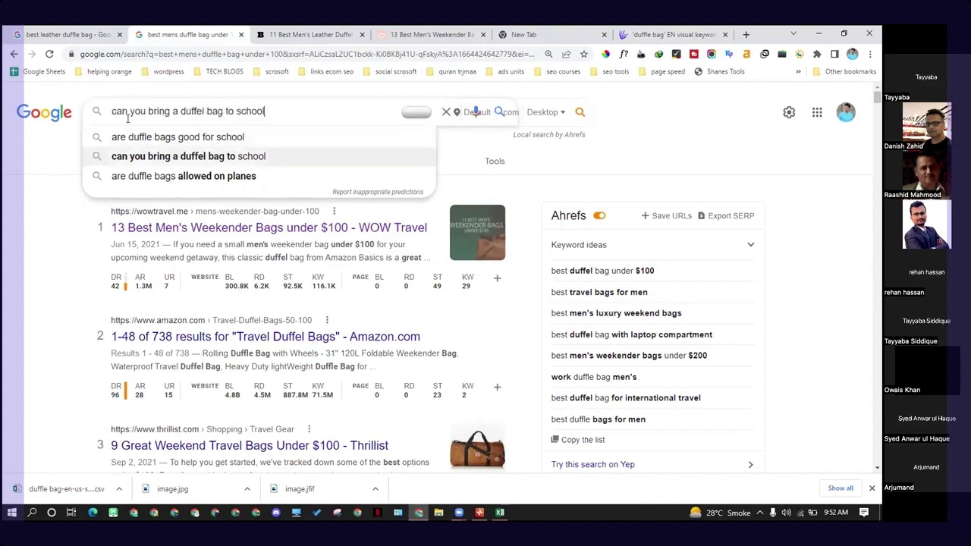
{"action": "key", "text": "Up"}
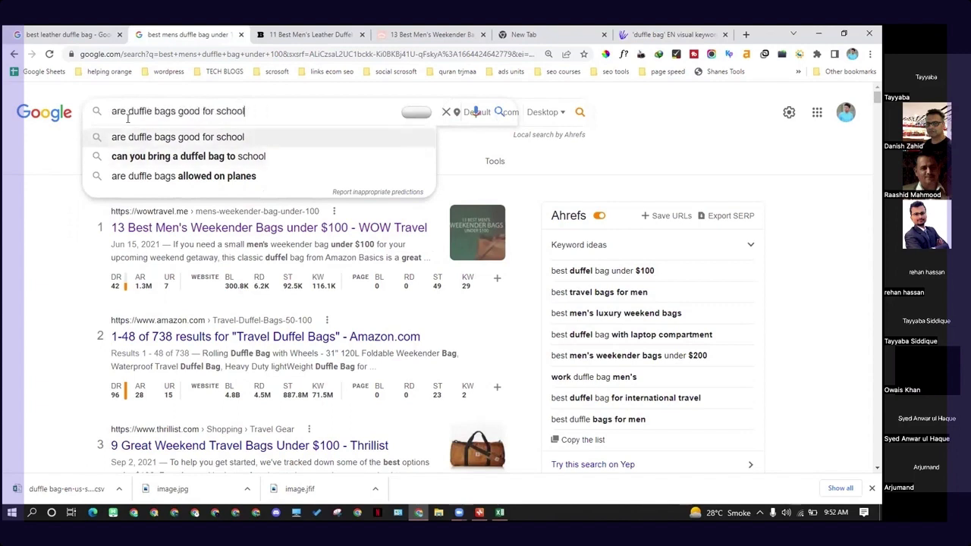
{"action": "key", "text": "Return"}
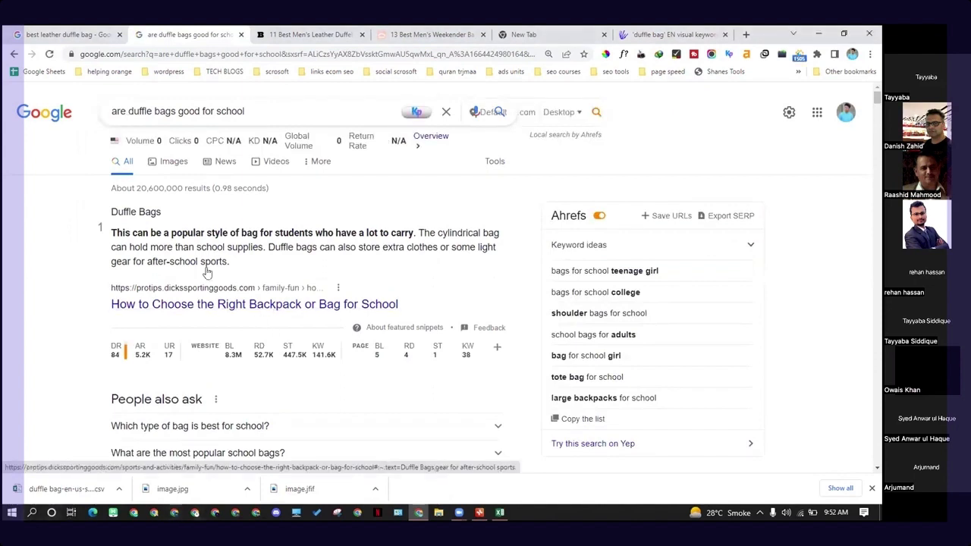
- Examine the Google results for "are duffle bags good for school", checking each result's title and Ahrefs domain rating
{"action": "scroll", "coordinate": [162, 272], "scroll_direction": "down", "scroll_amount": 1}
{"action": "scroll", "coordinate": [157, 266], "scroll_direction": "down", "scroll_amount": 3}
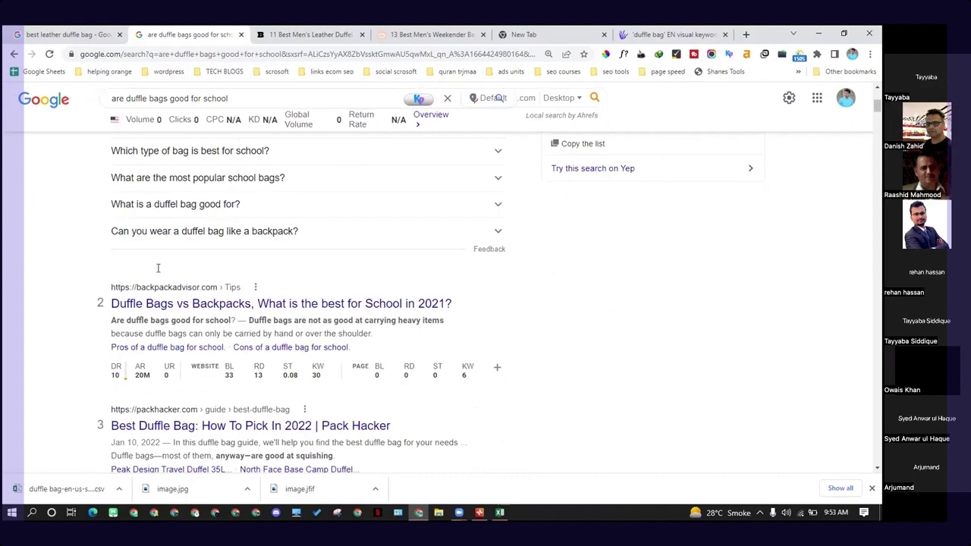
{"action": "scroll", "coordinate": [158, 268], "scroll_direction": "down", "scroll_amount": 2}
{"action": "scroll", "coordinate": [158, 268], "scroll_direction": "down", "scroll_amount": 3}
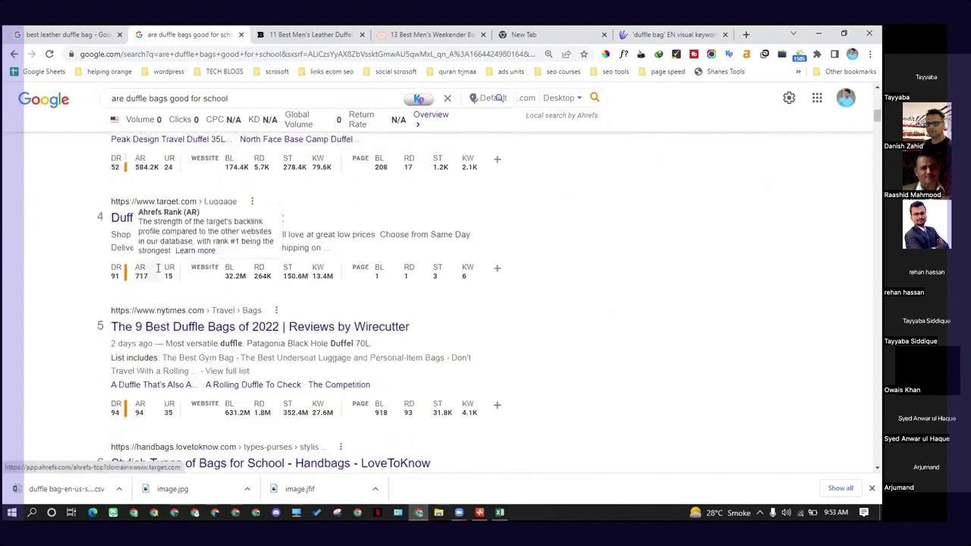
{"action": "scroll", "coordinate": [158, 268], "scroll_direction": "down", "scroll_amount": 3}
{"action": "scroll", "coordinate": [158, 271], "scroll_direction": "down", "scroll_amount": 3}
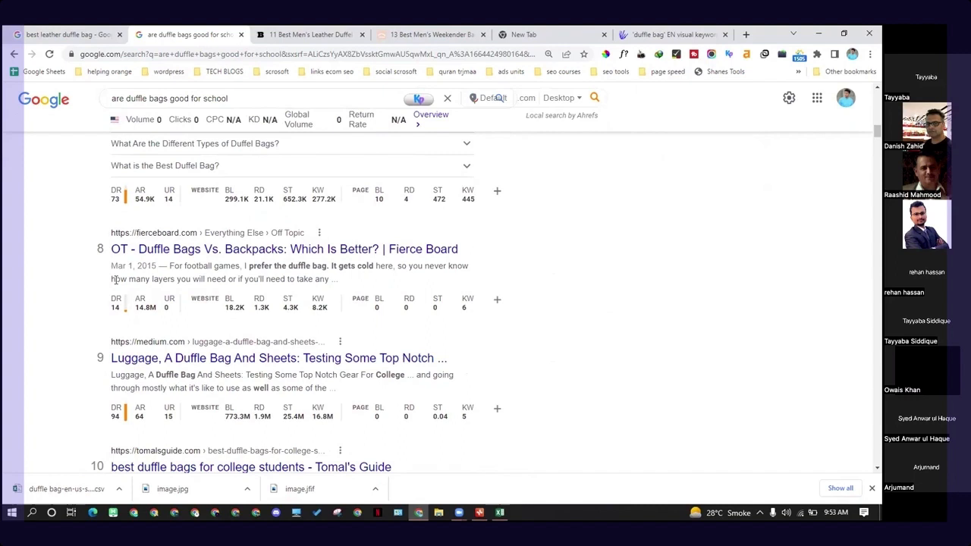
{"action": "scroll", "coordinate": [115, 281], "scroll_direction": "up", "scroll_amount": 7}
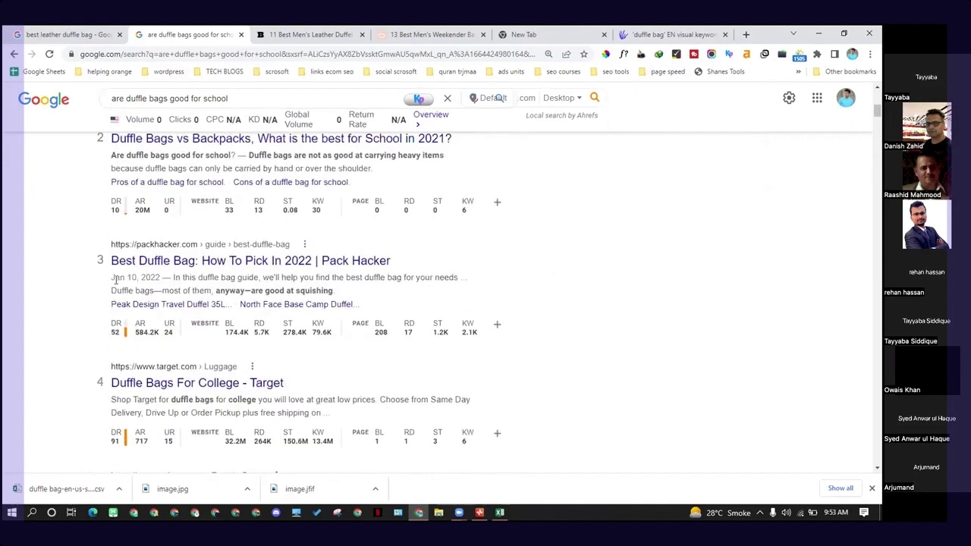
{"action": "scroll", "coordinate": [116, 279], "scroll_direction": "up", "scroll_amount": 3}
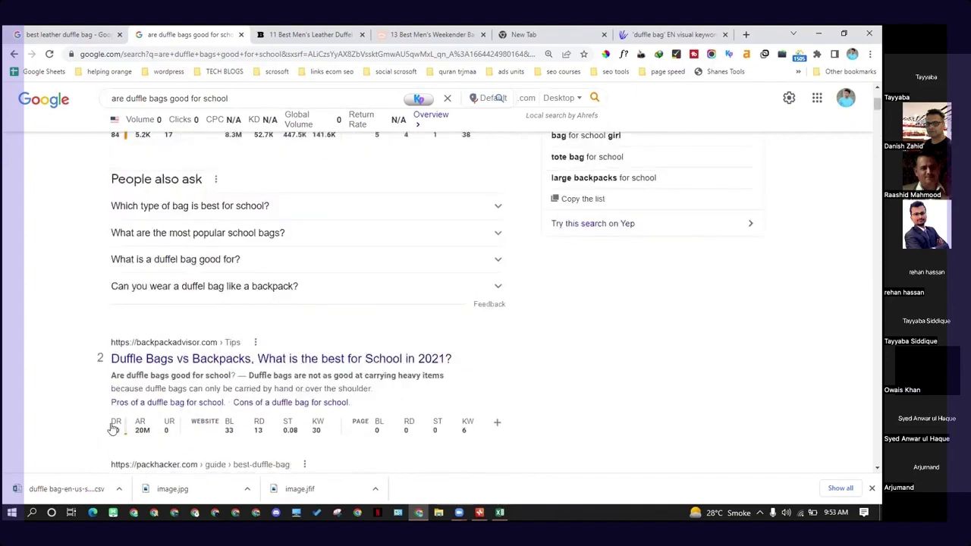
{"action": "scroll", "coordinate": [217, 419], "scroll_direction": "up", "scroll_amount": 1}
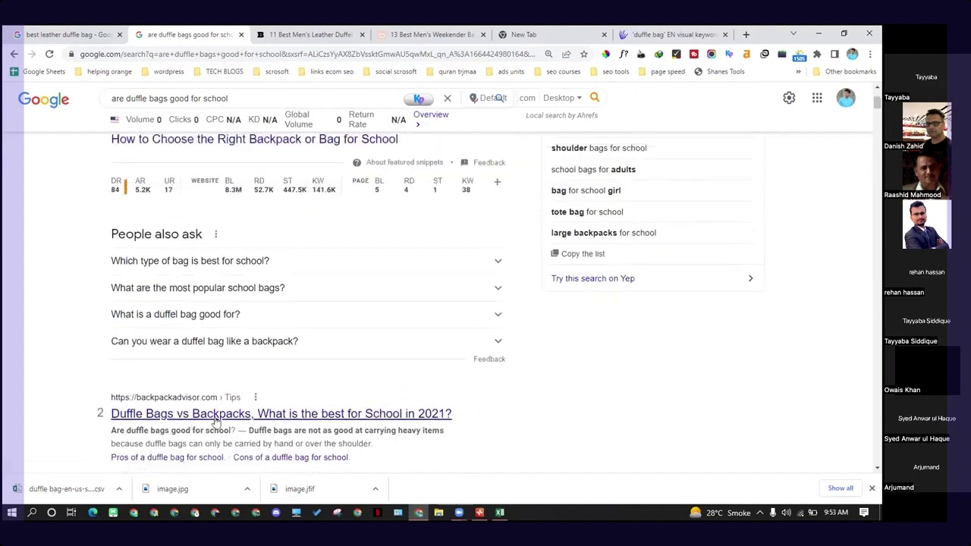
{"action": "scroll", "coordinate": [216, 420], "scroll_direction": "down", "scroll_amount": 1}
{"action": "scroll", "coordinate": [167, 303], "scroll_direction": "up", "scroll_amount": 3}
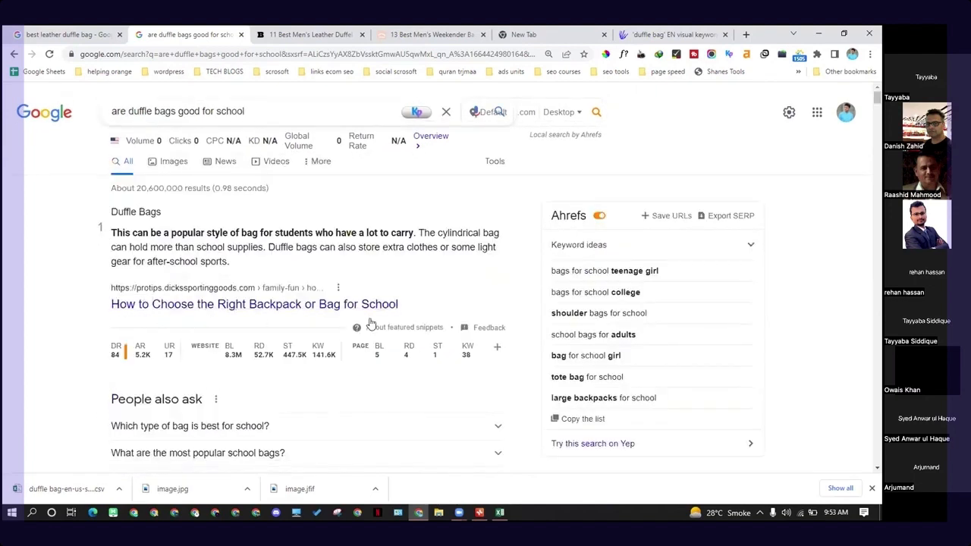
{"action": "scroll", "coordinate": [372, 361], "scroll_direction": "down", "scroll_amount": 4}
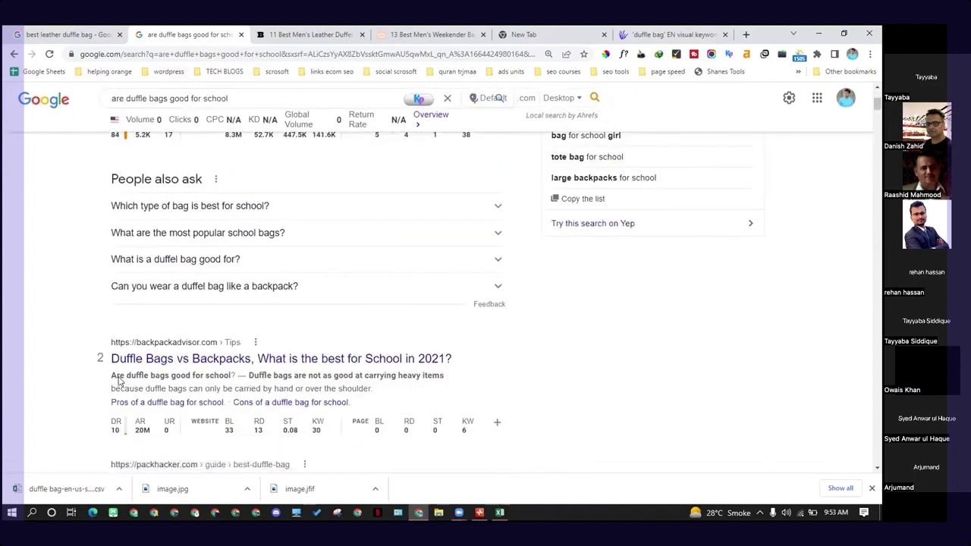
- Highlight "Are duffle bags good for school" in the backpackadvisor.com result's snippet and open that result in a new tab
{"action": "left_click_drag", "start_coordinate": [119, 379], "coordinate": [233, 377]}
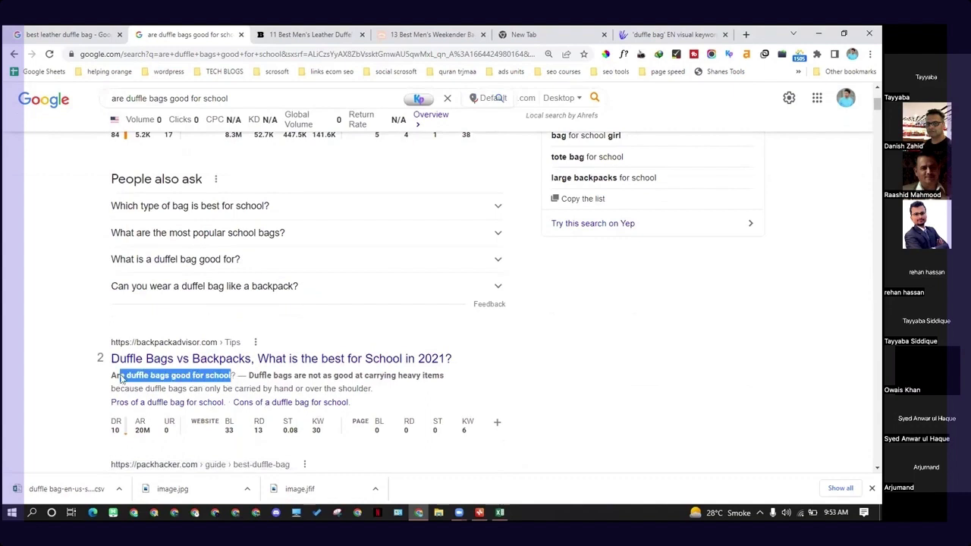
{"action": "left_click_drag", "start_coordinate": [112, 376], "coordinate": [170, 376]}
{"action": "right_click", "coordinate": [224, 369]}
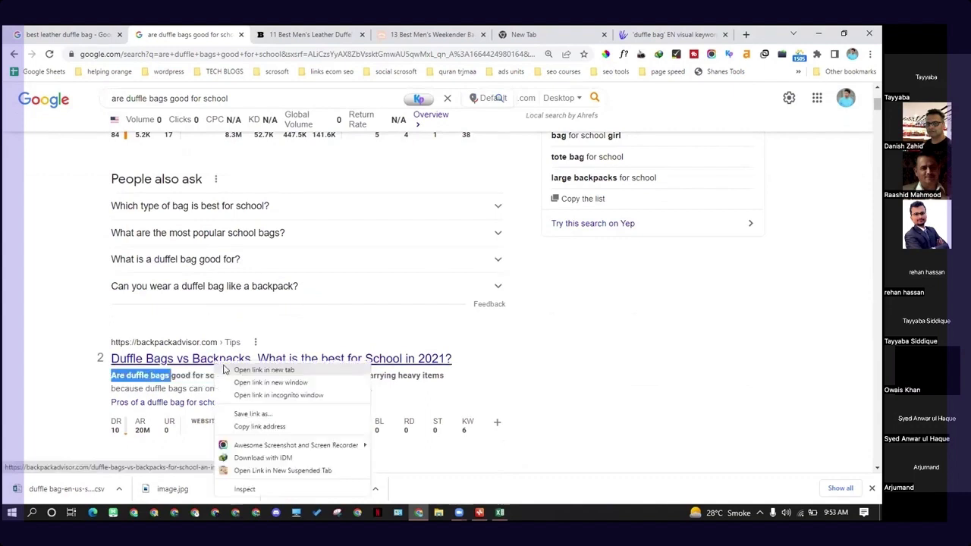
{"action": "left_click", "coordinate": [228, 370]}
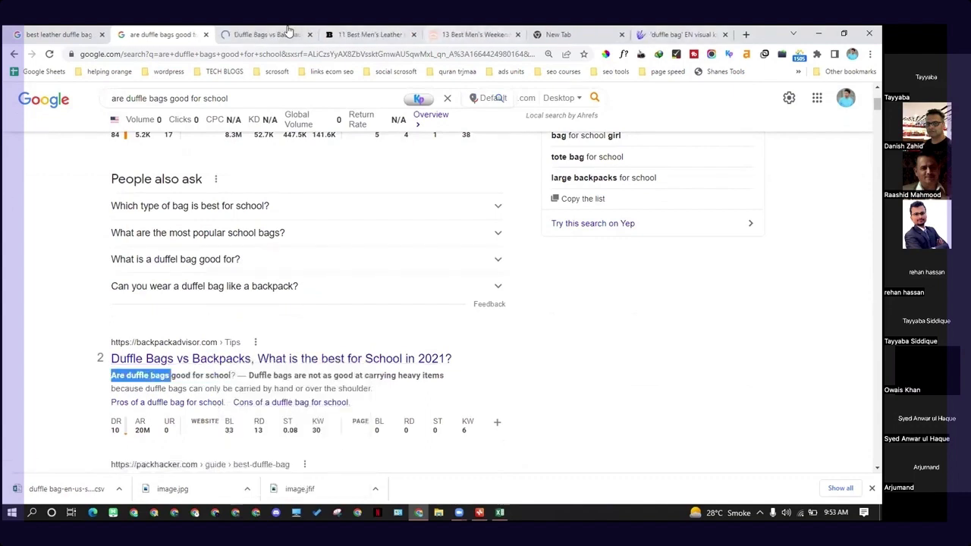
{"action": "left_click", "coordinate": [288, 32]}
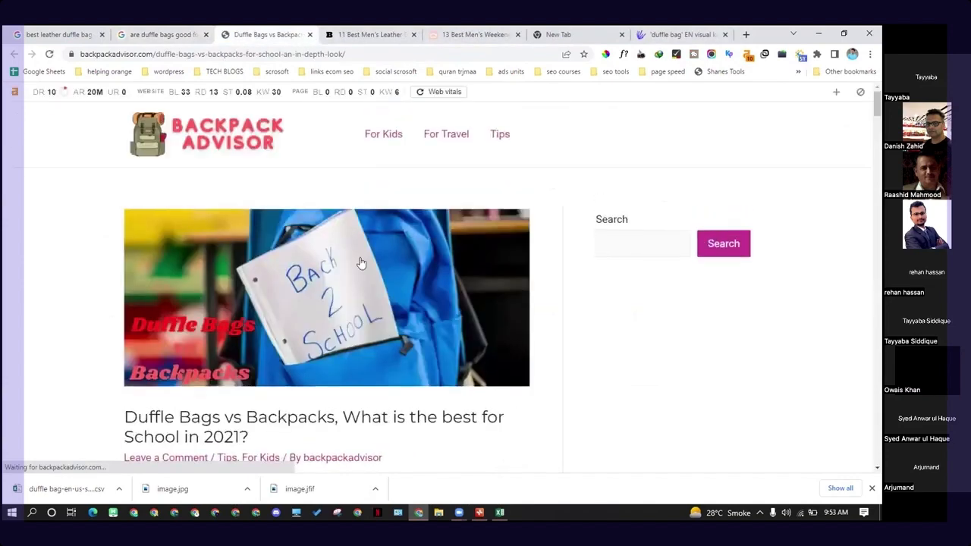
- Examine the backpackadvisor.com article's introduction and table of contents, including its FAQ questions, and collapse the table of contents
{"action": "scroll", "coordinate": [359, 260], "scroll_direction": "down", "scroll_amount": 5}
{"action": "scroll", "coordinate": [358, 260], "scroll_direction": "up", "scroll_amount": 3}
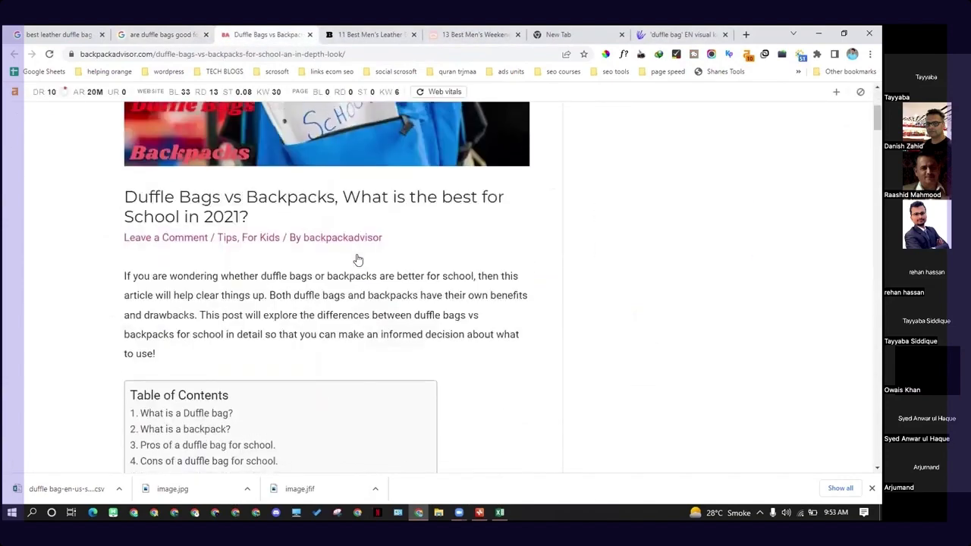
{"action": "scroll", "coordinate": [376, 262], "scroll_direction": "up", "scroll_amount": 3}
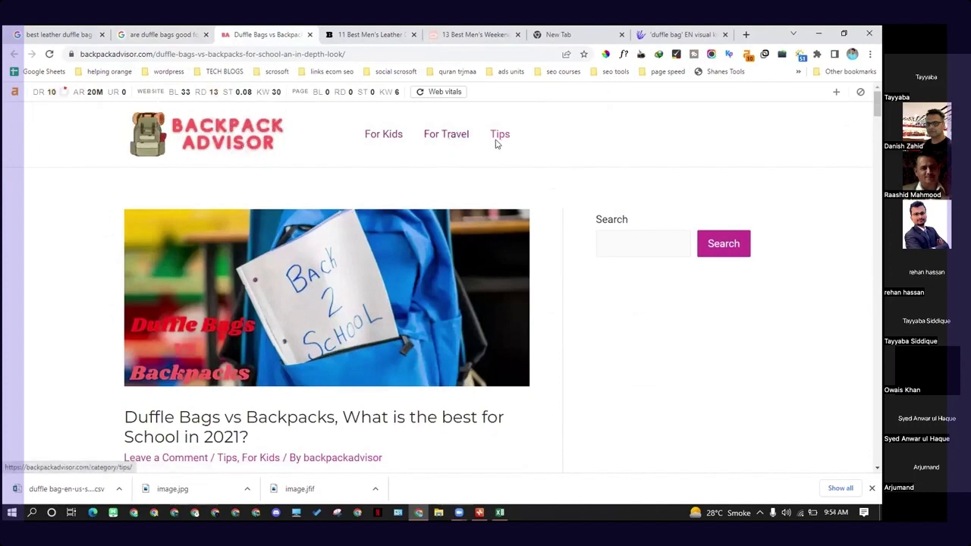
{"action": "scroll", "coordinate": [313, 275], "scroll_direction": "down", "scroll_amount": 6}
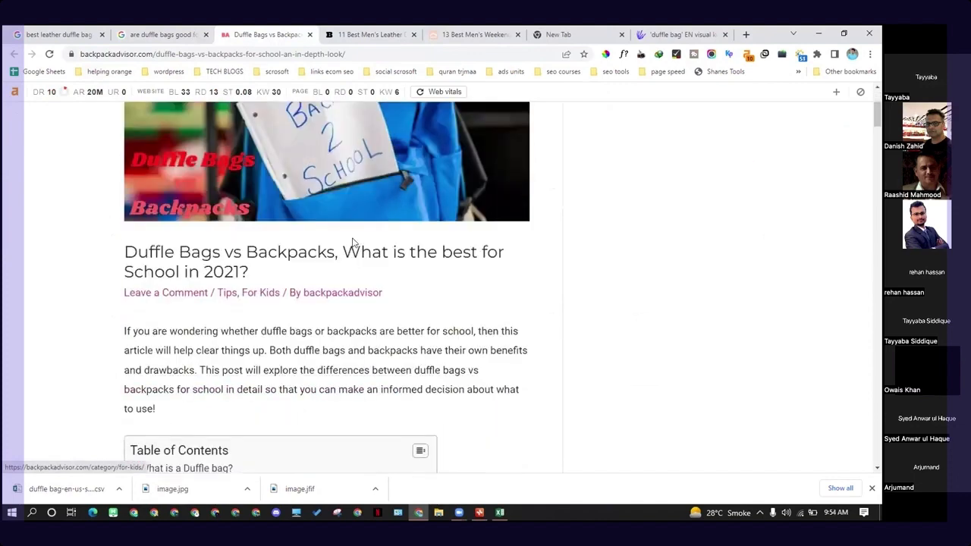
{"action": "scroll", "coordinate": [313, 274], "scroll_direction": "down", "scroll_amount": 2}
{"action": "scroll", "coordinate": [310, 270], "scroll_direction": "up", "scroll_amount": 3}
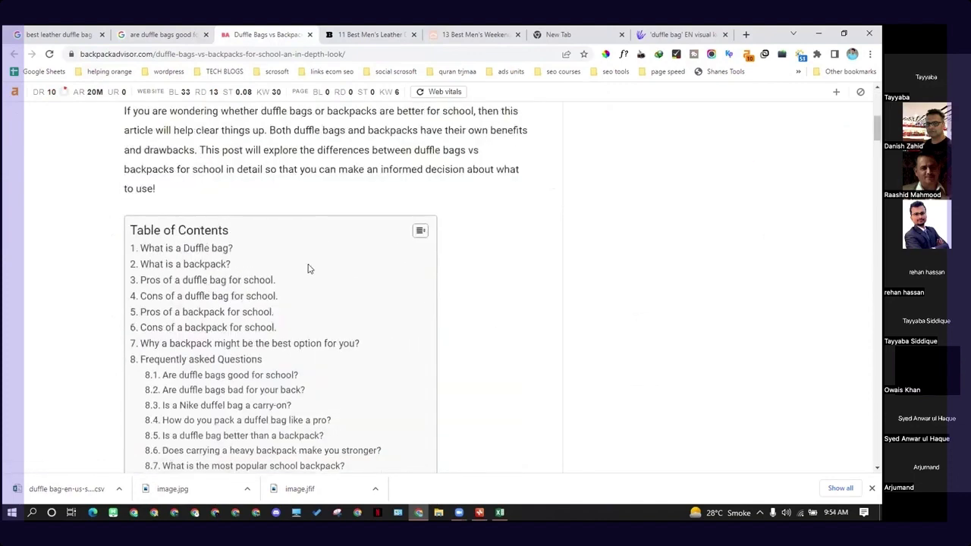
{"action": "left_click", "coordinate": [421, 233]}
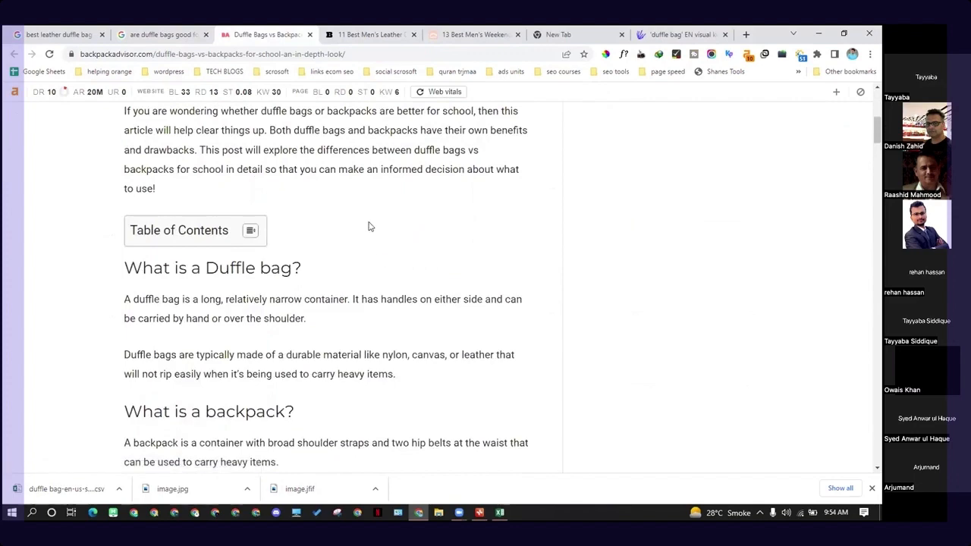
{"action": "left_click", "coordinate": [477, 34]}
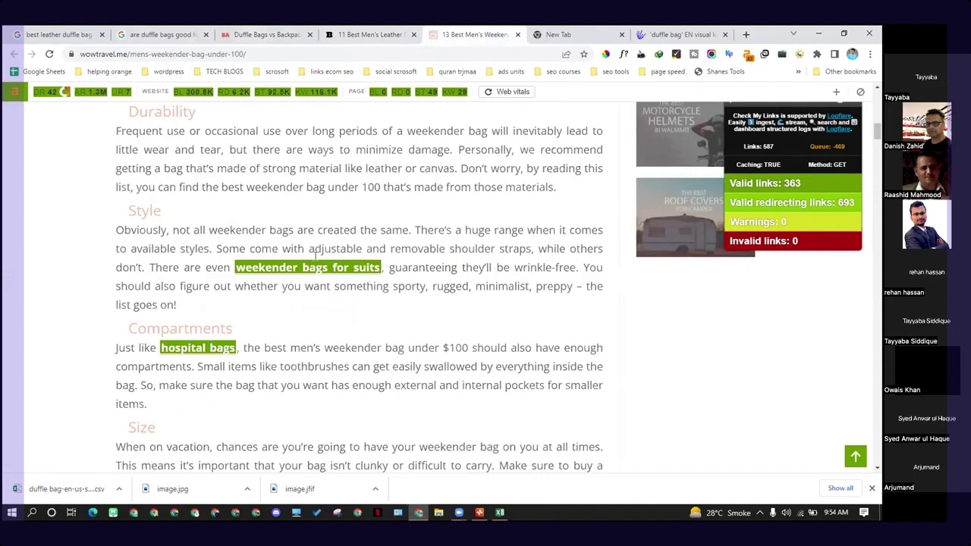
{"action": "scroll", "coordinate": [204, 200], "scroll_direction": "up", "scroll_amount": 3}
{"action": "scroll", "coordinate": [367, 357], "scroll_direction": "up", "scroll_amount": 5}
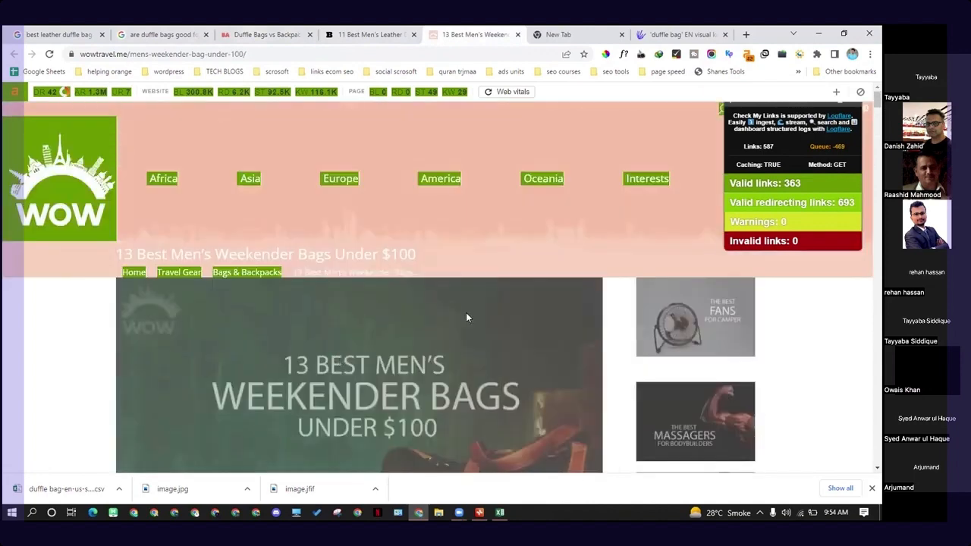
{"action": "scroll", "coordinate": [433, 328], "scroll_direction": "down", "scroll_amount": 3}
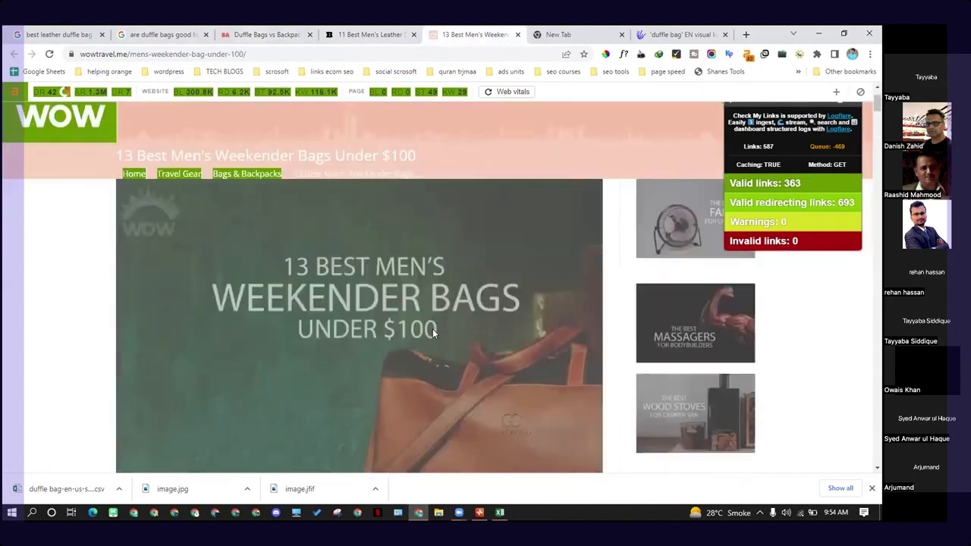
{"action": "left_click_drag", "start_coordinate": [129, 55], "coordinate": [76, 55]}
{"action": "key", "text": "ctrl+c"}
{"action": "right_click", "coordinate": [103, 55]}
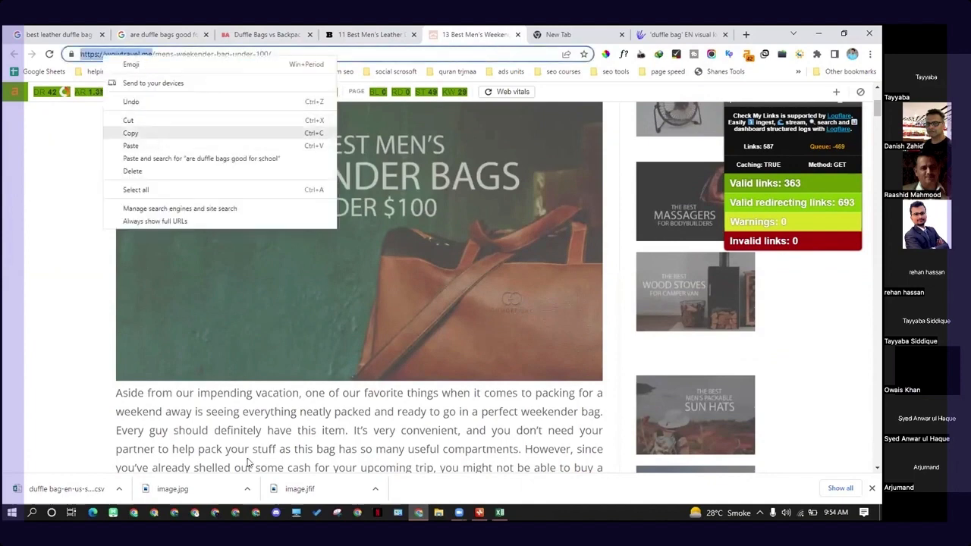
- Switch to the other Chrome window and log in to the Azad SEO member dashboard with the saved credentials
{"action": "left_click", "coordinate": [254, 513]}
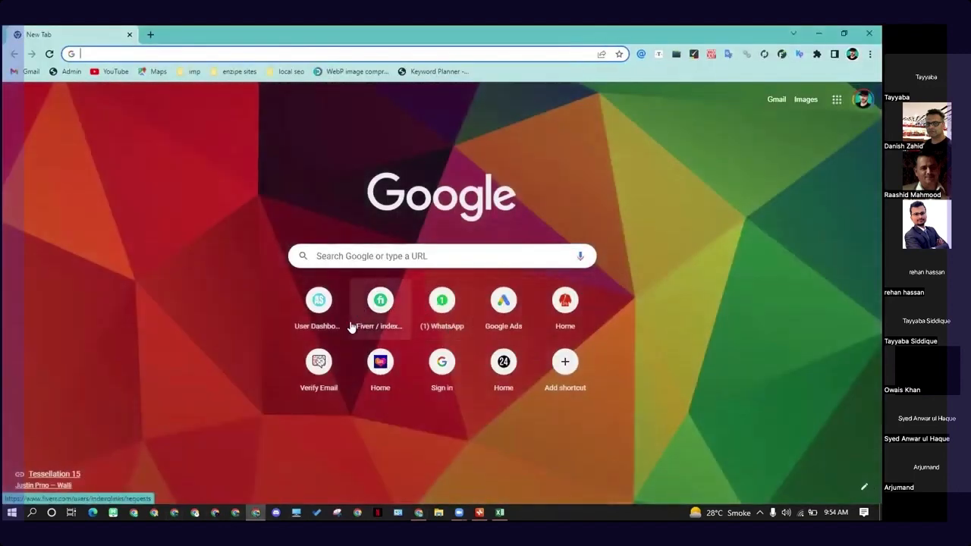
{"action": "left_click", "coordinate": [311, 313]}
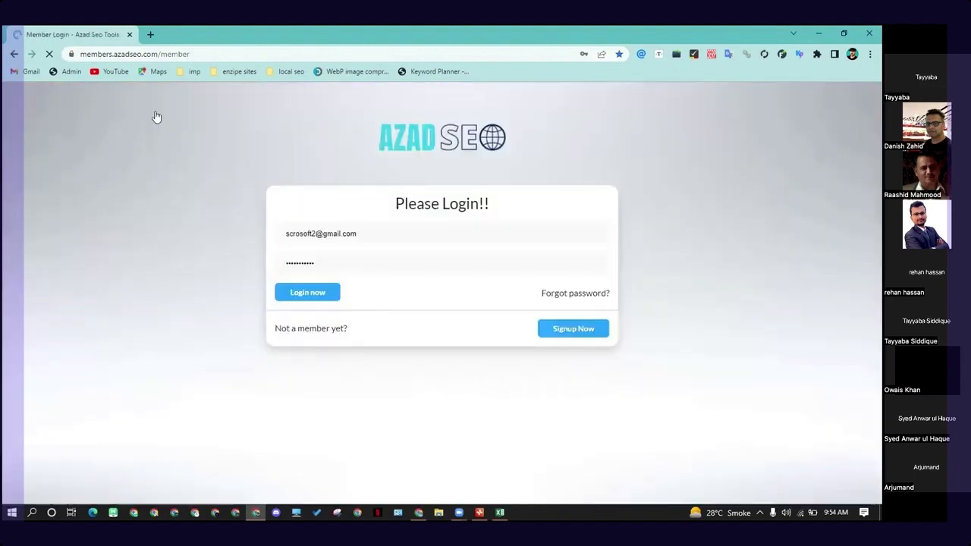
{"action": "left_click", "coordinate": [317, 292]}
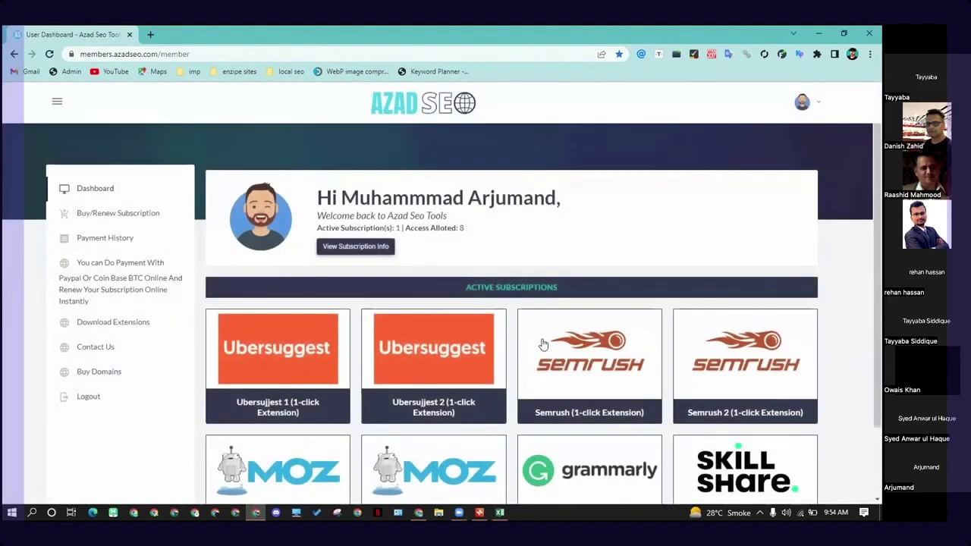
- Open Semrush from the active subscriptions and run a worldwide Domain Overview for wowtravel.me
{"action": "left_click", "coordinate": [543, 345]}
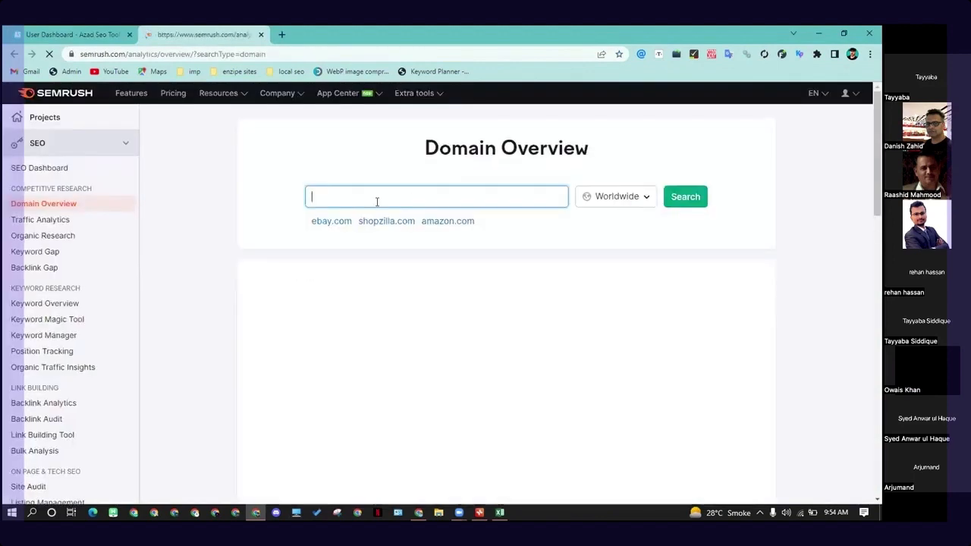
{"action": "key", "text": "ctrl+v"}
{"action": "left_click", "coordinate": [685, 210]}
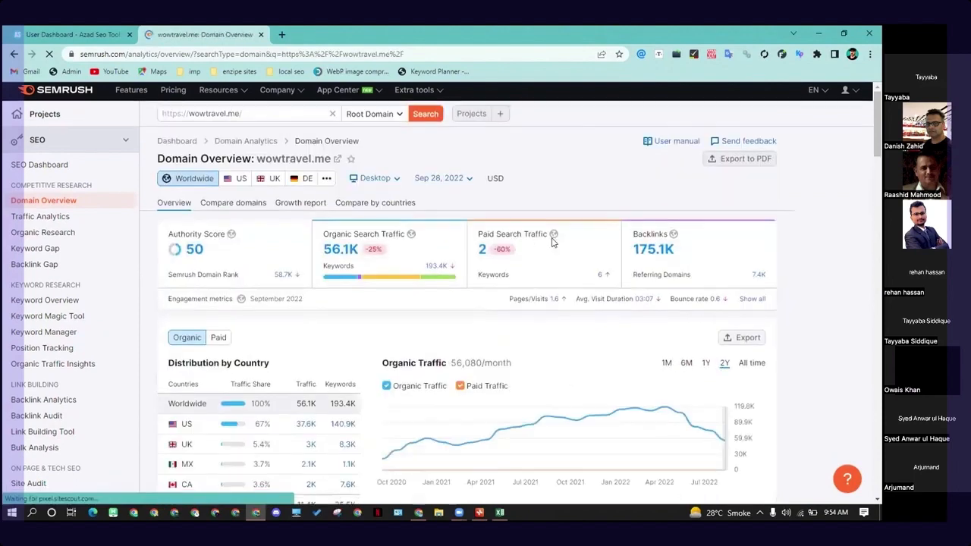
- Examine wowtravel.me's organic traffic trend, top organic keywords and keyword distribution by intent in the Domain Overview
{"action": "scroll", "coordinate": [553, 241], "scroll_direction": "down", "scroll_amount": 5}
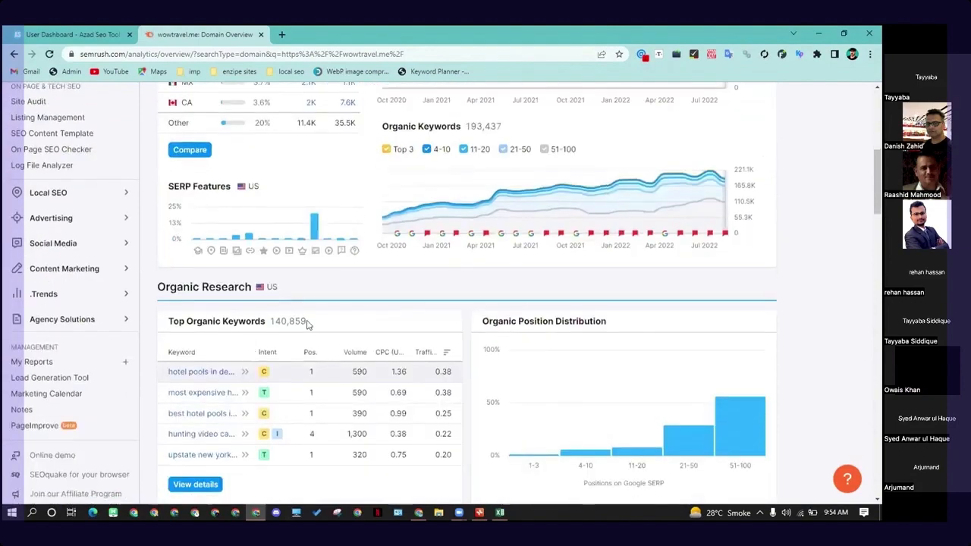
{"action": "scroll", "coordinate": [307, 324], "scroll_direction": "down", "scroll_amount": 3}
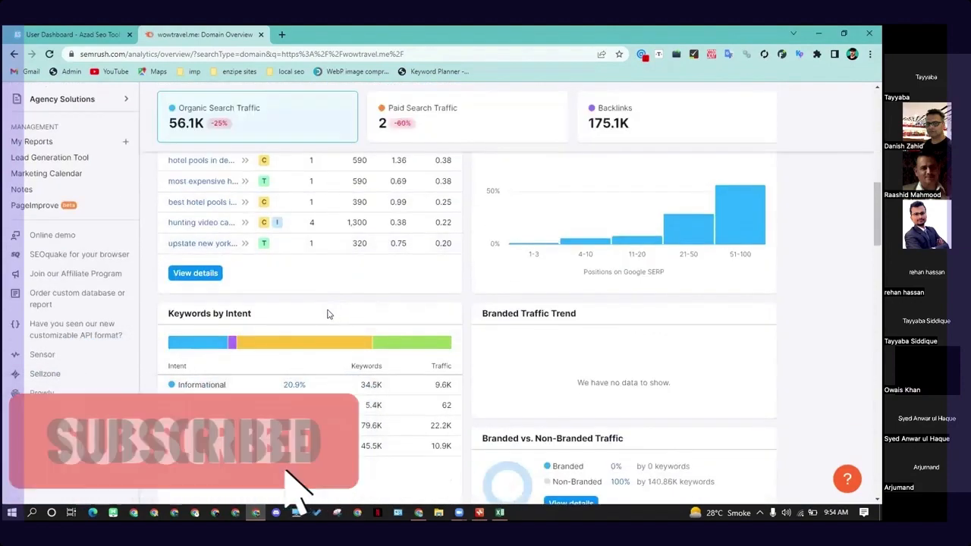
{"action": "scroll", "coordinate": [328, 314], "scroll_direction": "down", "scroll_amount": 2}
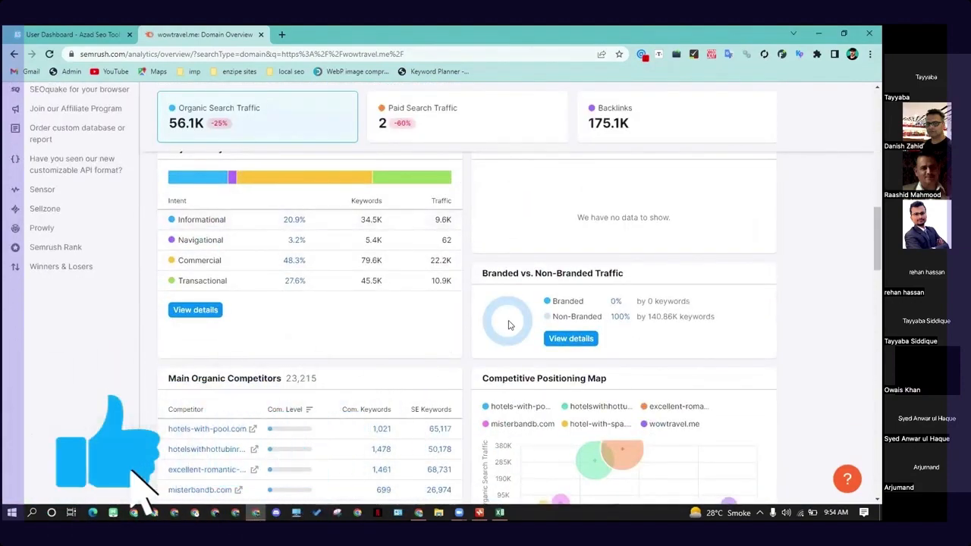
{"action": "scroll", "coordinate": [510, 325], "scroll_direction": "up", "scroll_amount": 5}
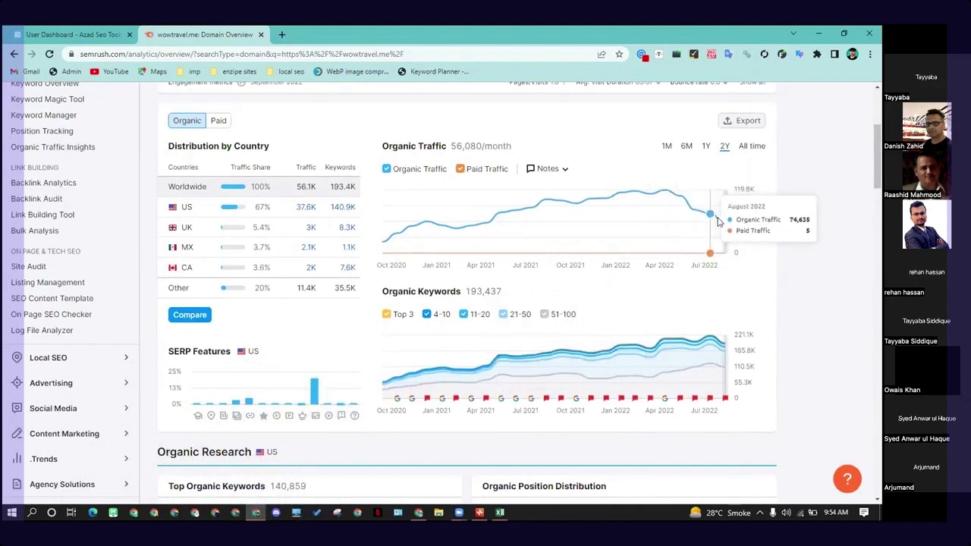
{"action": "scroll", "coordinate": [269, 351], "scroll_direction": "down", "scroll_amount": 3}
{"action": "scroll", "coordinate": [270, 351], "scroll_direction": "down", "scroll_amount": 3}
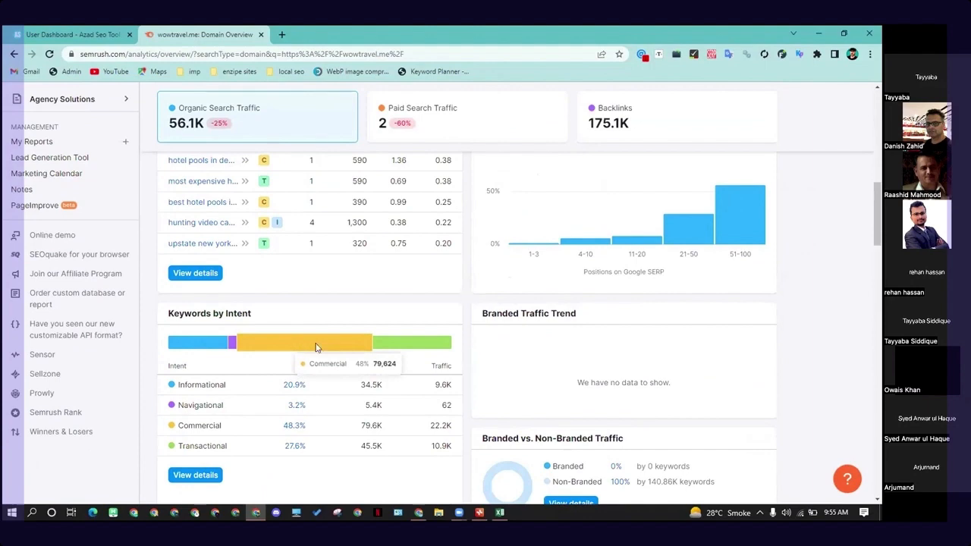
{"action": "scroll", "coordinate": [551, 350], "scroll_direction": "up", "scroll_amount": 1}
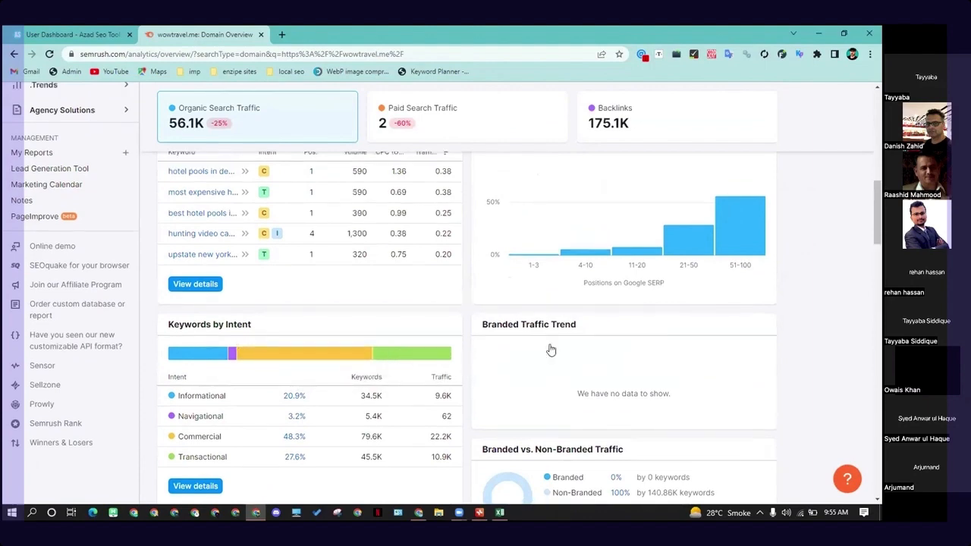
{"action": "scroll", "coordinate": [551, 350], "scroll_direction": "up", "scroll_amount": 3}
{"action": "right_click", "coordinate": [552, 345]}
{"action": "scroll", "coordinate": [798, 324], "scroll_direction": "up", "scroll_amount": 2}
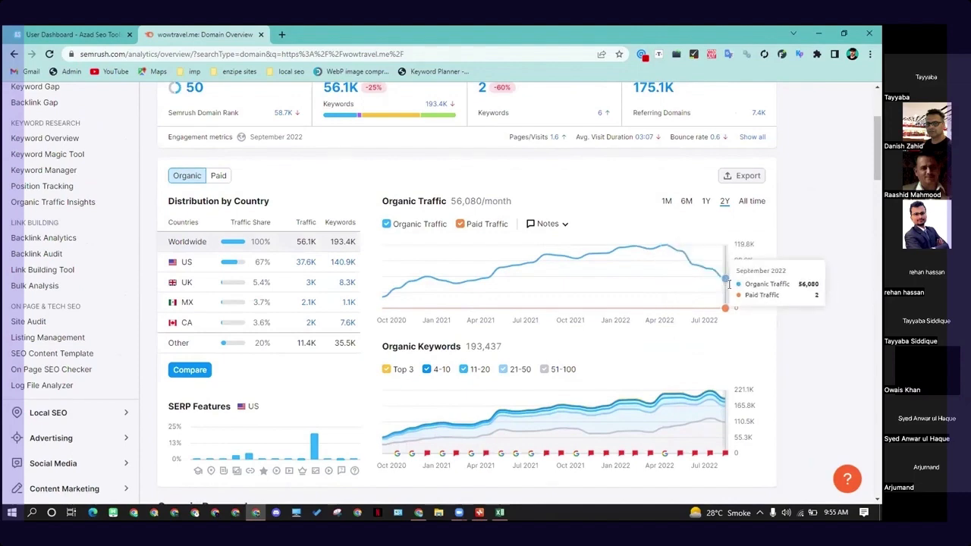
{"action": "scroll", "coordinate": [740, 309], "scroll_direction": "up", "scroll_amount": 2}
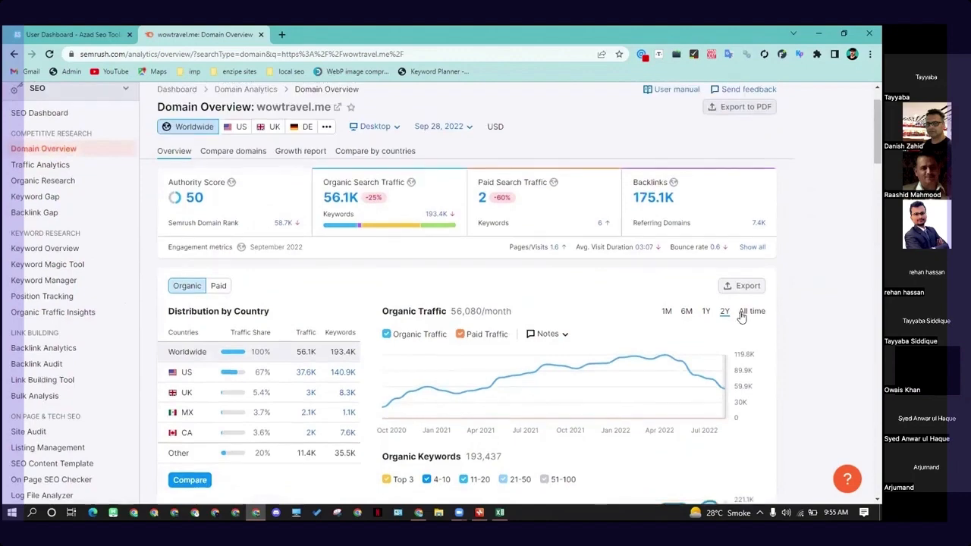
- Review wowtravel.me's keyword intent breakdown, main organic competitors and competitive positioning map
{"action": "scroll", "coordinate": [761, 357], "scroll_direction": "down", "scroll_amount": 10}
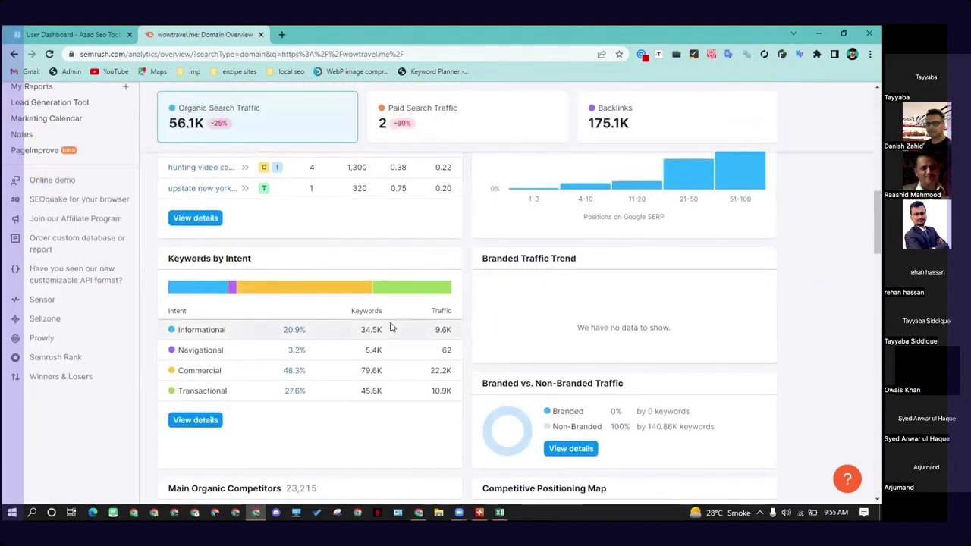
{"action": "scroll", "coordinate": [226, 399], "scroll_direction": "down", "scroll_amount": 3}
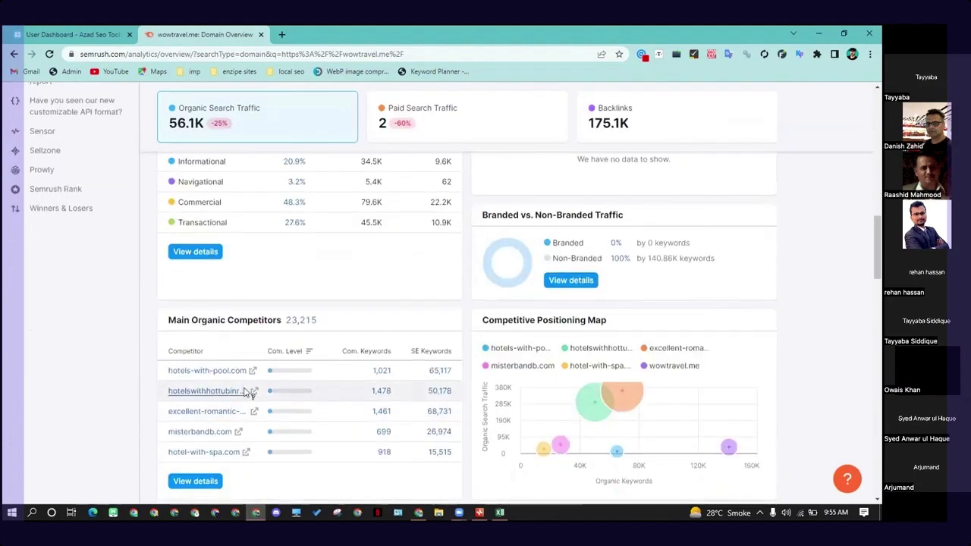
{"action": "scroll", "coordinate": [248, 392], "scroll_direction": "down", "scroll_amount": 3}
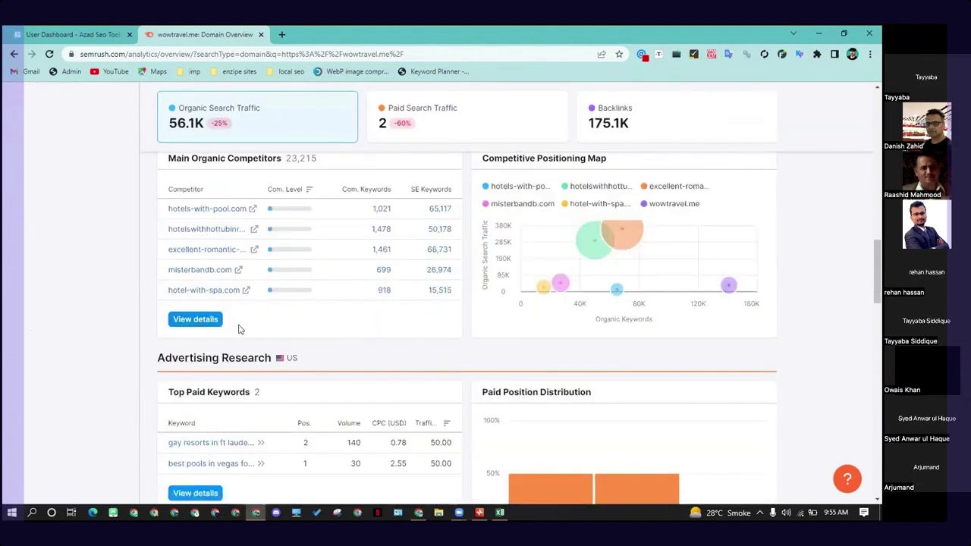
{"action": "scroll", "coordinate": [240, 331], "scroll_direction": "up", "scroll_amount": 2}
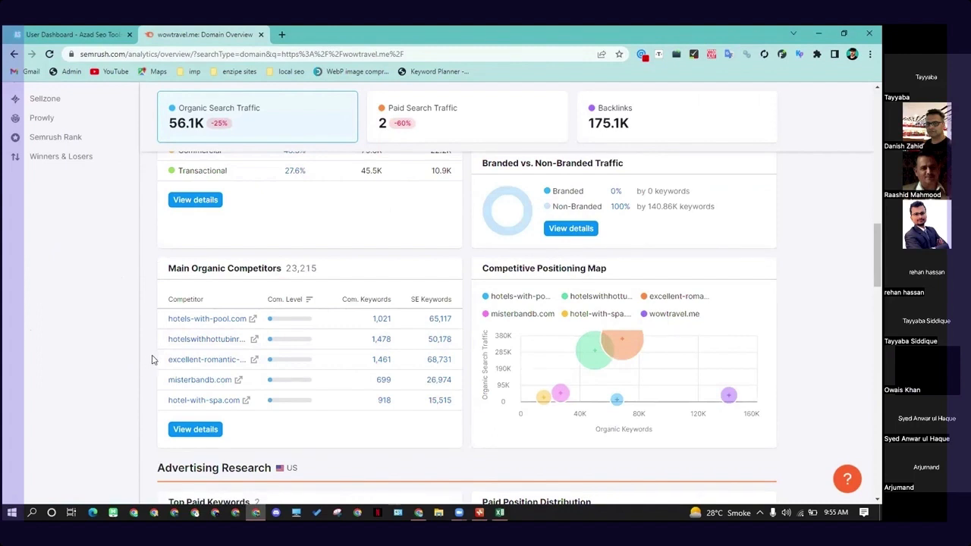
{"action": "scroll", "coordinate": [330, 298], "scroll_direction": "up", "scroll_amount": 2}
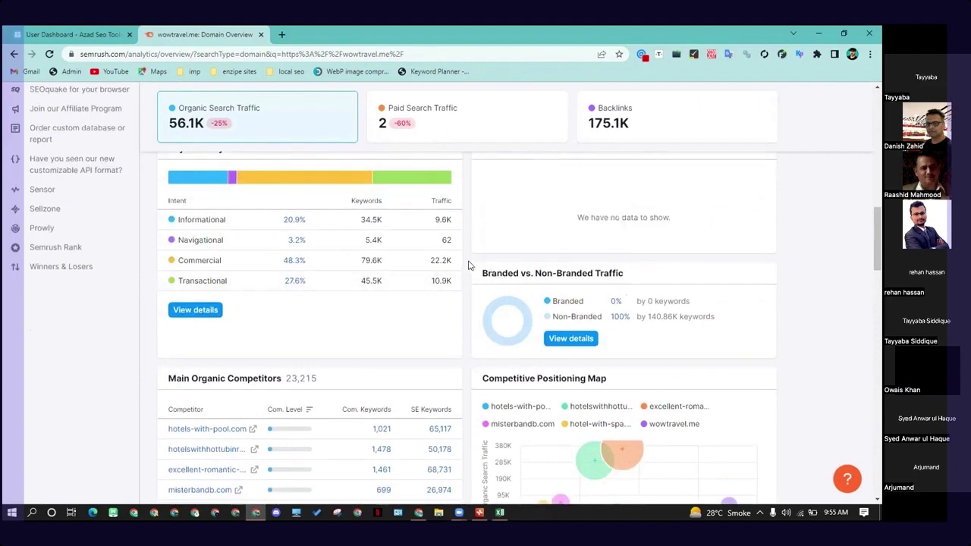
- Return to the wowtravel.me weekender bags article, look through its buying advice and highlight the "Rockland Duffel Bag" heading
{"action": "left_click", "coordinate": [418, 513]}
{"action": "scroll", "coordinate": [327, 311], "scroll_direction": "down", "scroll_amount": 3}
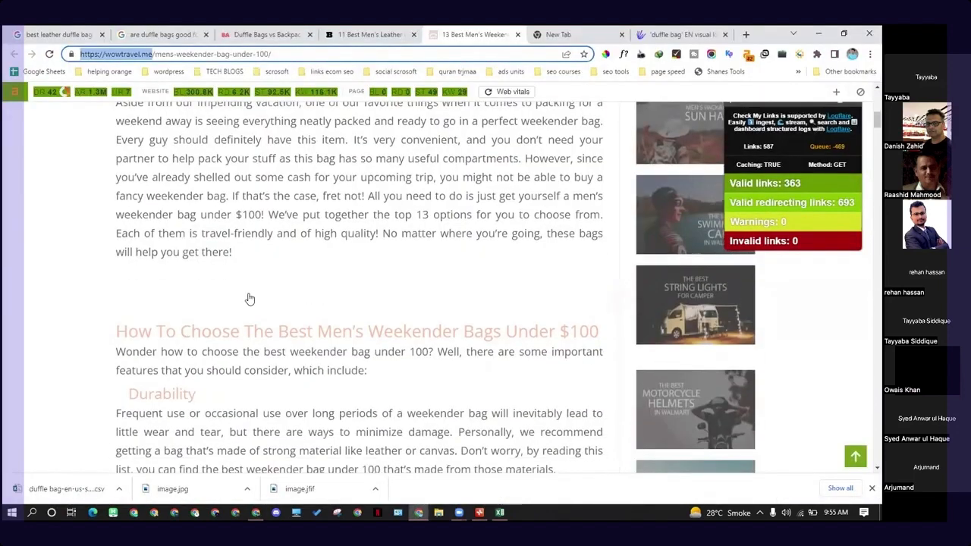
{"action": "scroll", "coordinate": [247, 298], "scroll_direction": "down", "scroll_amount": 10}
{"action": "scroll", "coordinate": [440, 306], "scroll_direction": "up", "scroll_amount": 2}
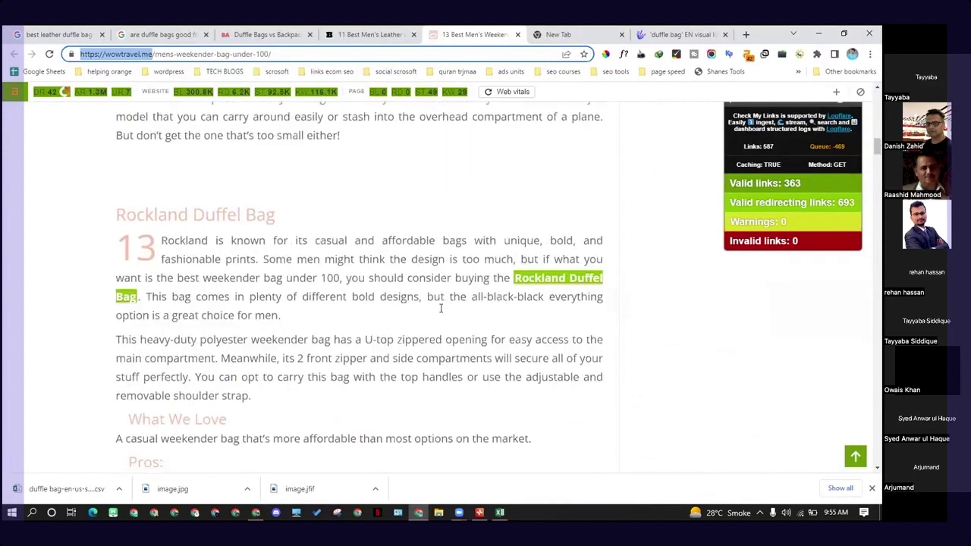
{"action": "left_click_drag", "start_coordinate": [120, 221], "coordinate": [285, 233]}
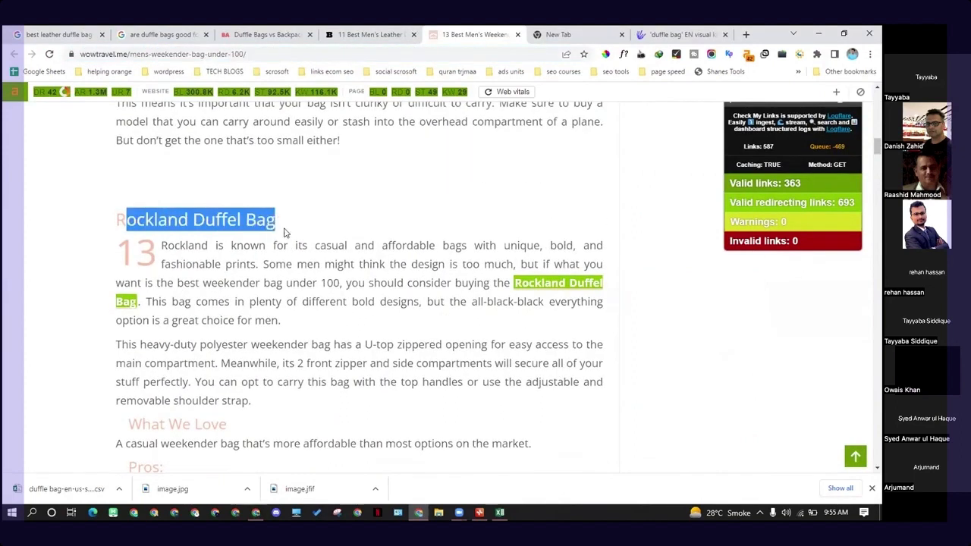
{"action": "left_click", "coordinate": [269, 236]}
{"action": "left_click_drag", "start_coordinate": [117, 221], "coordinate": [292, 222]}
- Switch to the duffle bags mind map and add a main topic named "by brand" below "vs"
{"action": "left_click", "coordinate": [479, 513]}
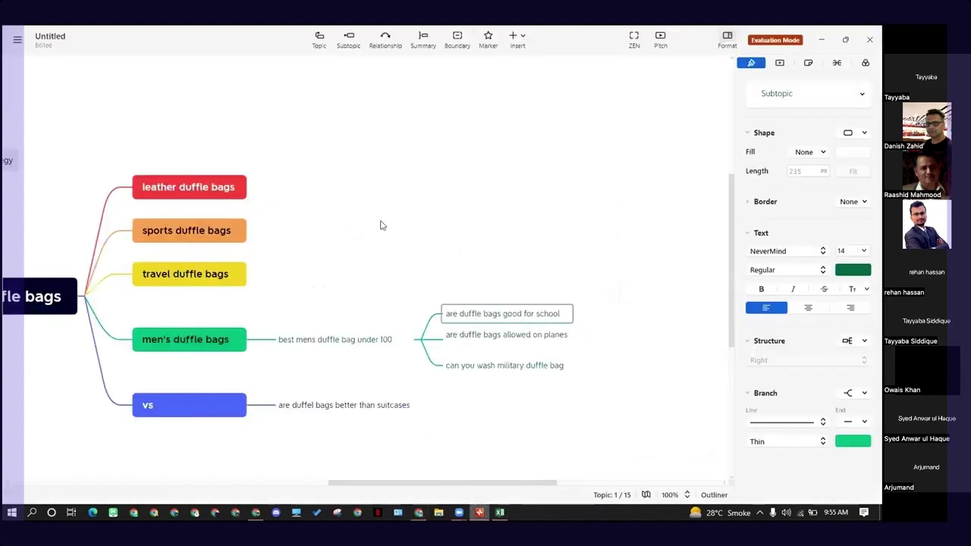
{"action": "scroll", "coordinate": [291, 406], "scroll_direction": "left", "scroll_amount": 3}
{"action": "left_click", "coordinate": [291, 408]}
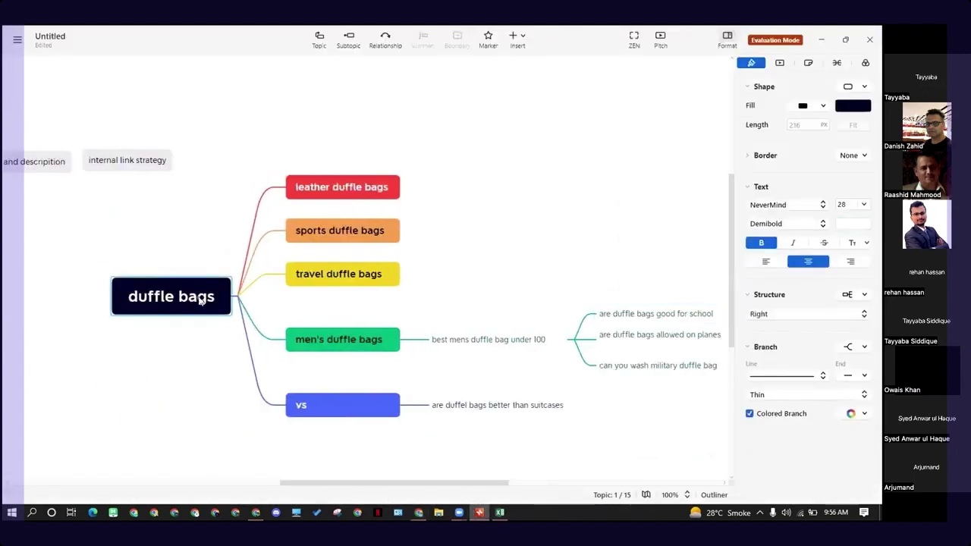
{"action": "key", "text": "Return"}
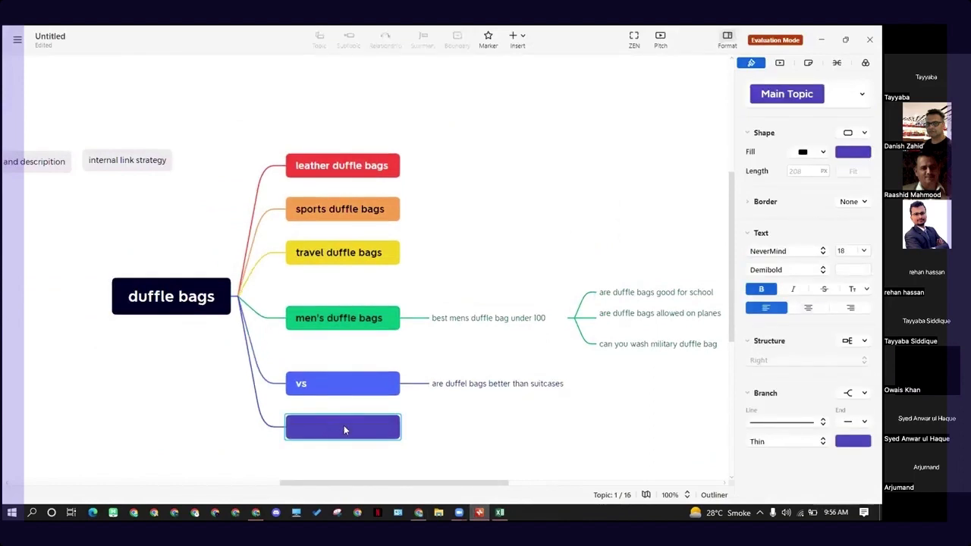
{"action": "type", "text": "by brad"}
{"action": "key", "text": "BackSpace"}
{"action": "key", "text": "Return"}
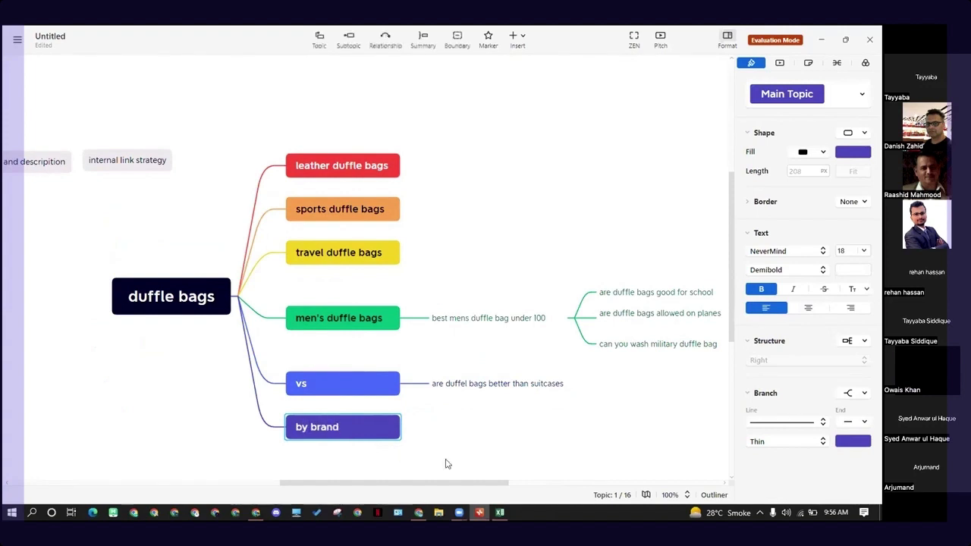
- Add a subtopic named "abc" under the "by brand" topic
{"action": "left_click", "coordinate": [506, 462]}
{"action": "left_click", "coordinate": [360, 425]}
{"action": "scroll", "coordinate": [462, 428], "scroll_direction": "down", "scroll_amount": 1}
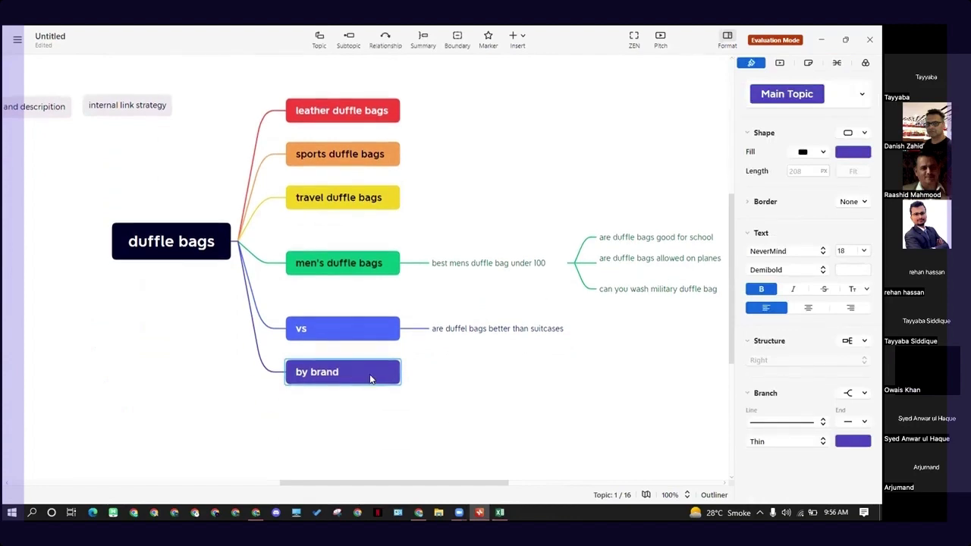
{"action": "key", "text": "Tab"}
{"action": "key", "text": "BackSpace"}
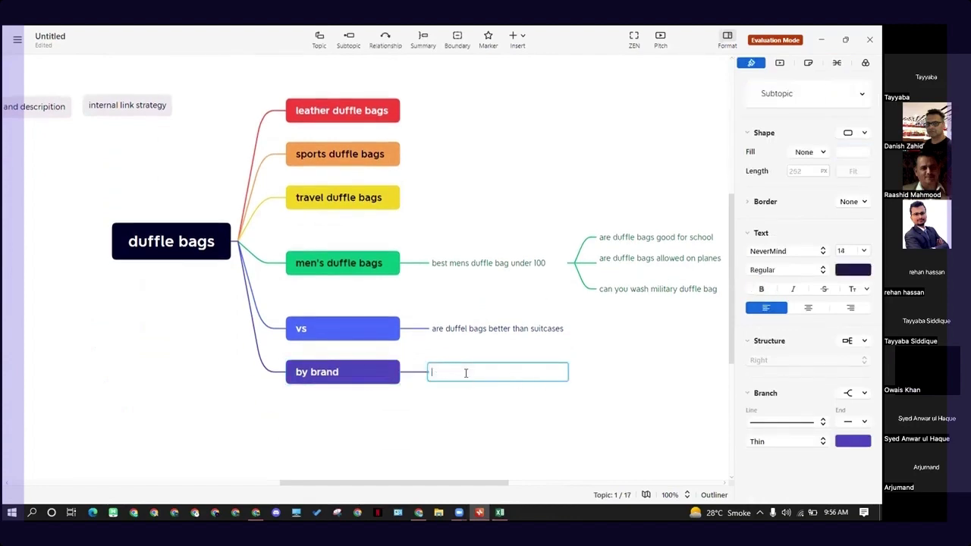
{"action": "key", "text": "Return"}
- Add a second subtopic named "def" under "by brand", without any child topic of its own
{"action": "left_click", "coordinate": [354, 373]}
{"action": "key", "text": "Tab"}
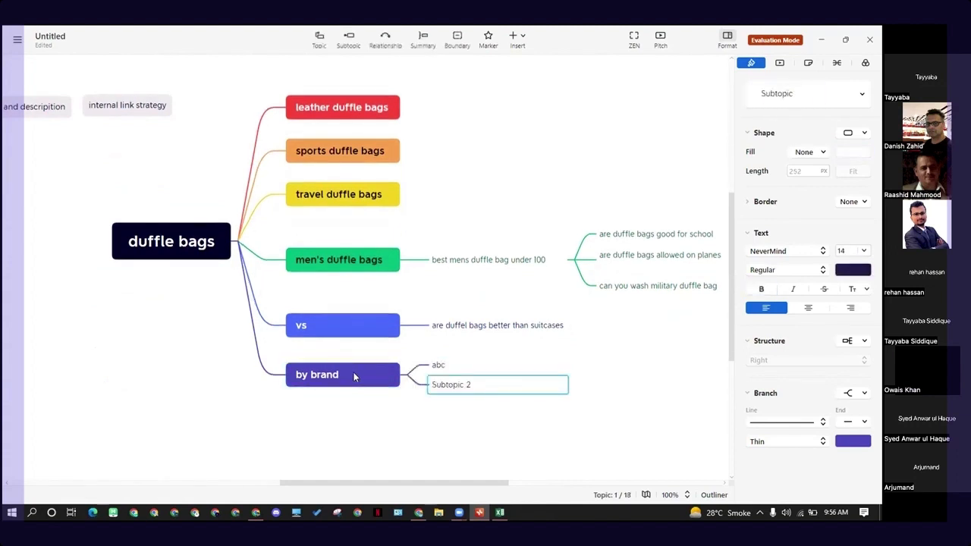
{"action": "type", "text": "def"}
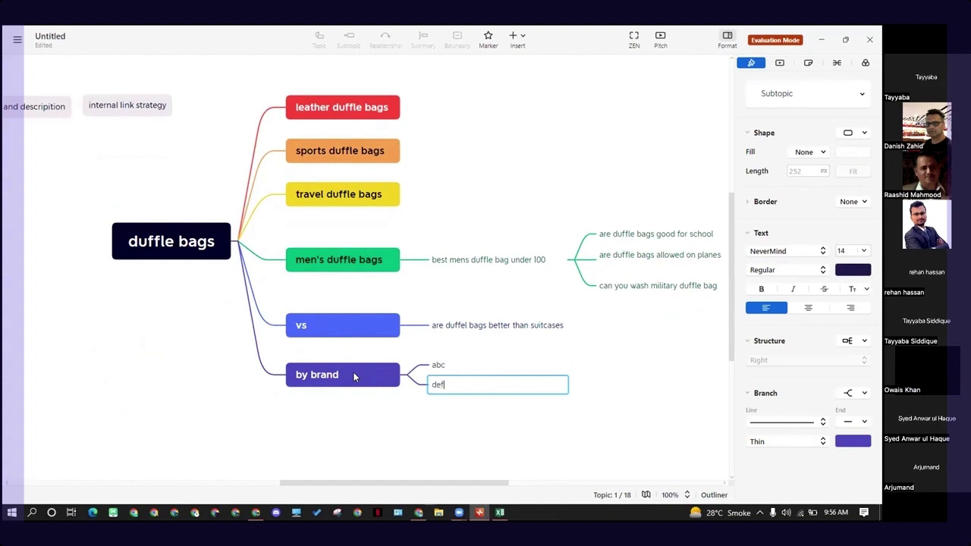
{"action": "key", "text": "Return"}
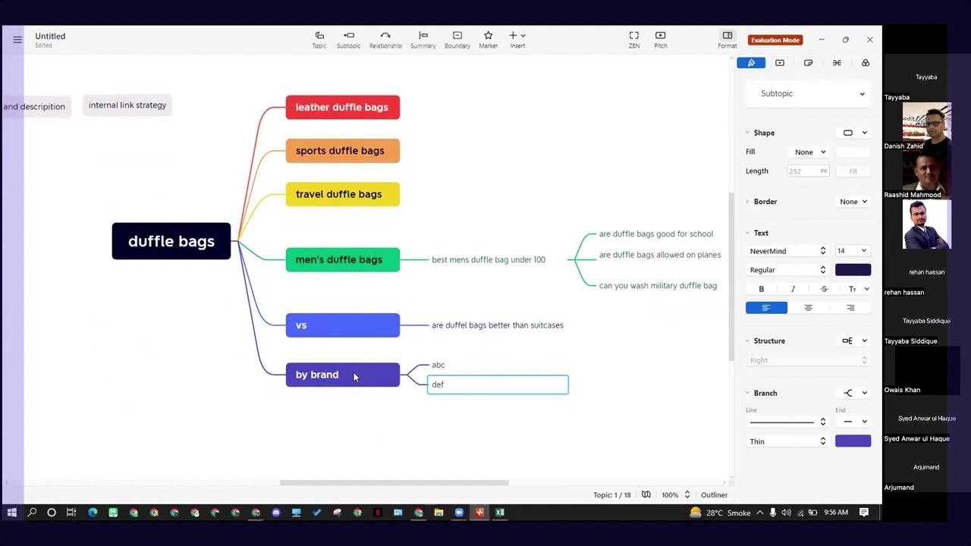
{"action": "key", "text": "Tab"}
{"action": "key", "text": "Delete"}
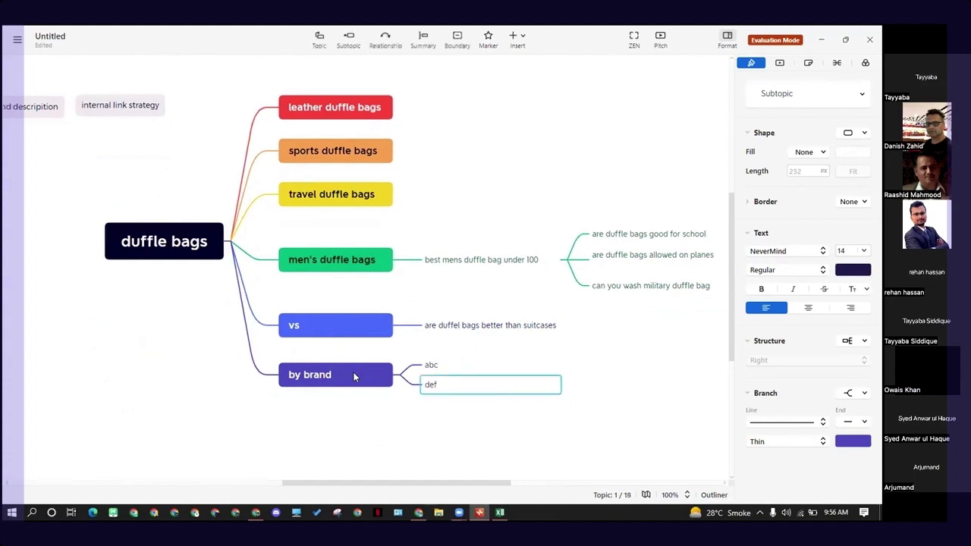
{"action": "left_click", "coordinate": [455, 412]}
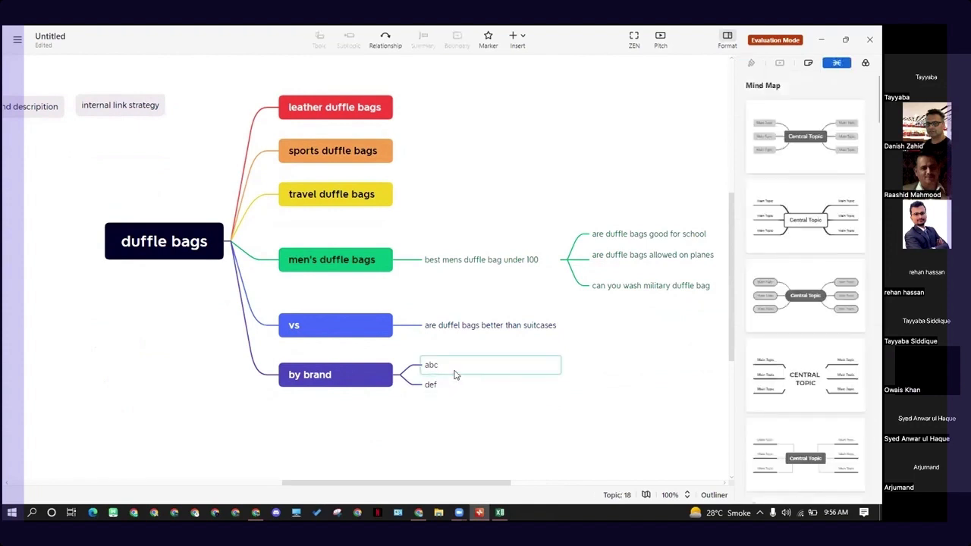
{"action": "left_click", "coordinate": [450, 387]}
{"action": "left_click", "coordinate": [449, 367]}
{"action": "left_click", "coordinate": [451, 398]}
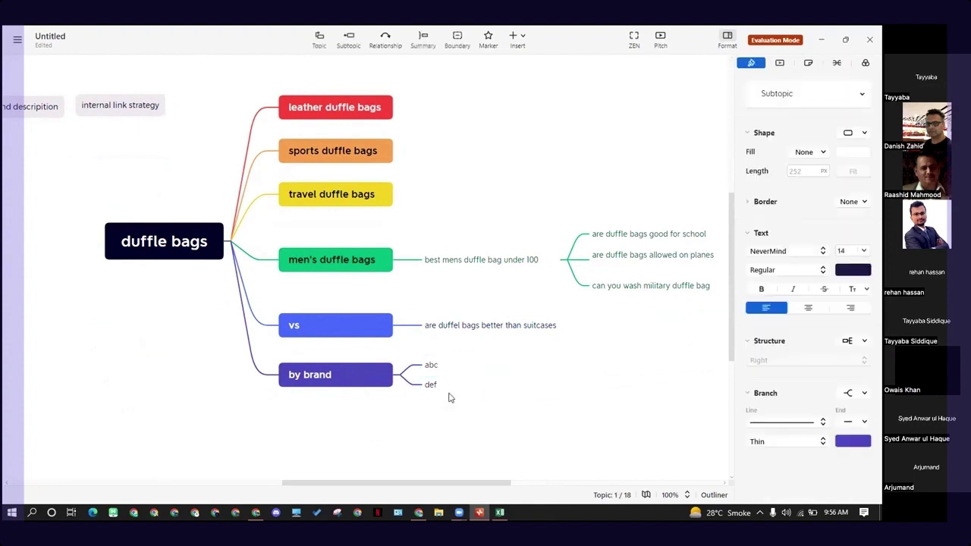
{"action": "left_click", "coordinate": [510, 367]}
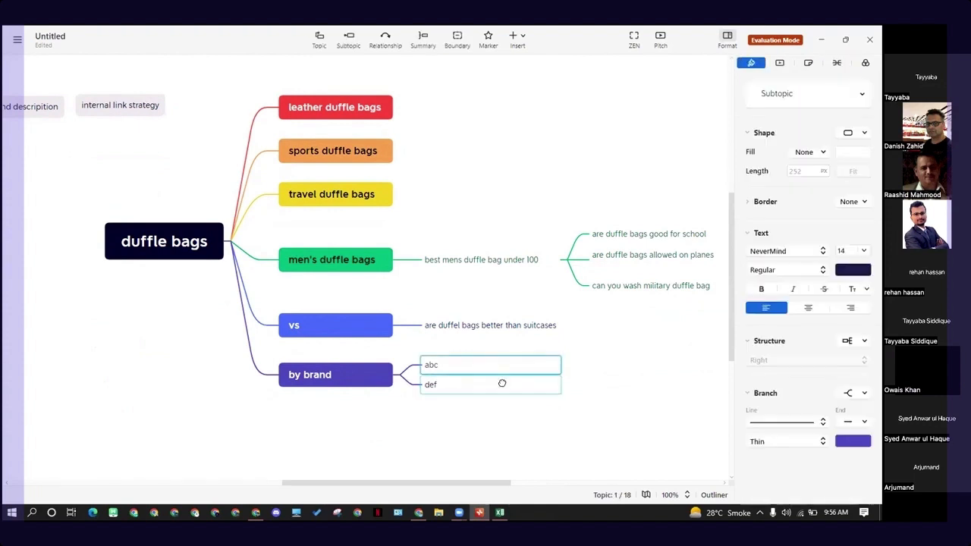
{"action": "left_click", "coordinate": [570, 379]}
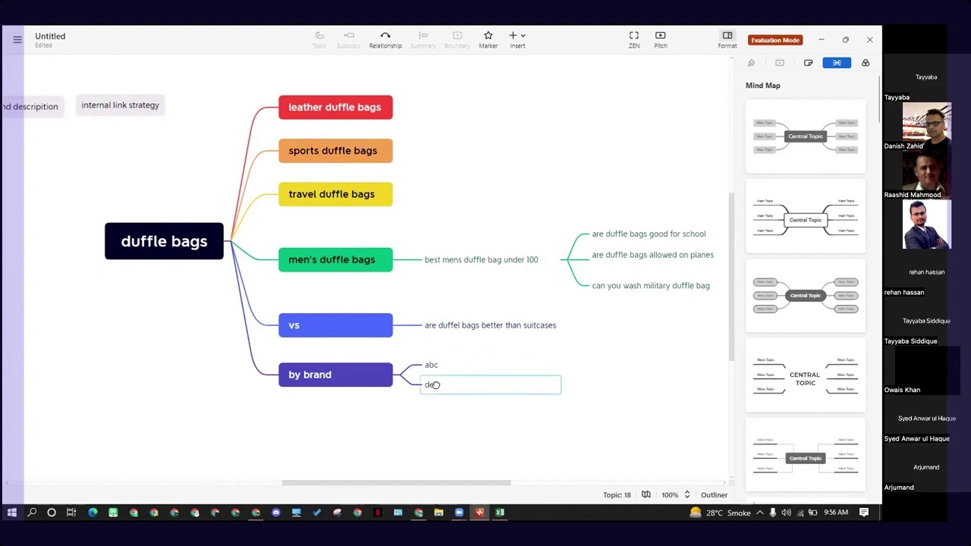
{"action": "left_click", "coordinate": [356, 385]}
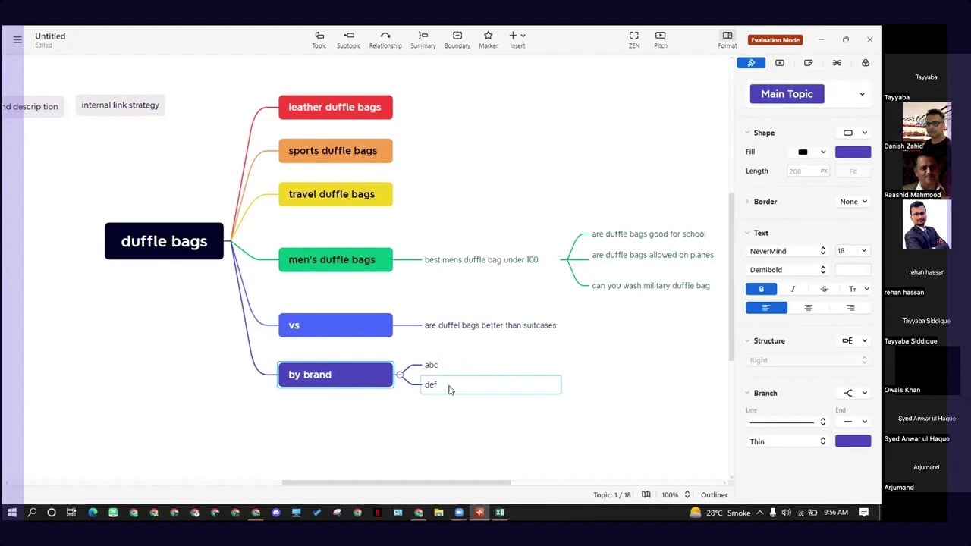
{"action": "left_click", "coordinate": [463, 266]}
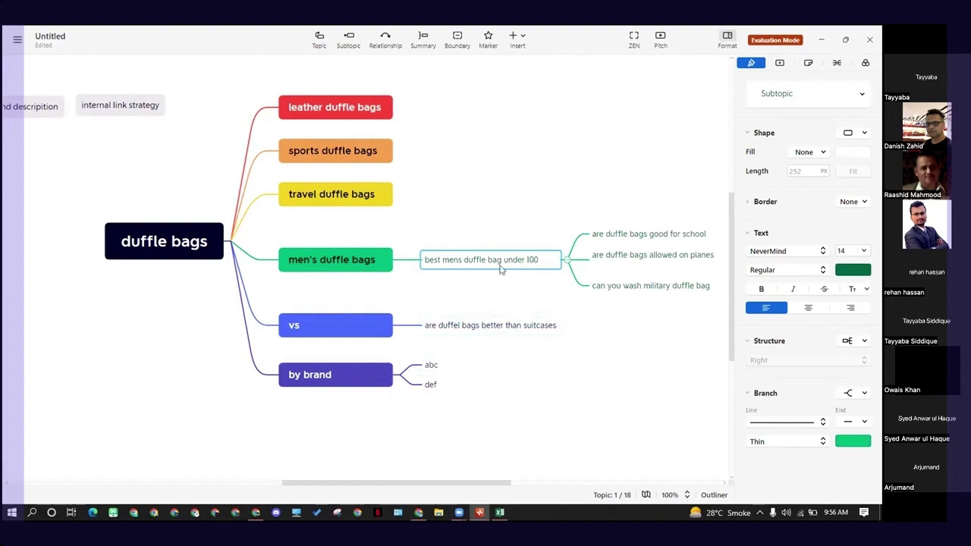
{"action": "left_click", "coordinate": [430, 368]}
{"action": "left_click", "coordinate": [438, 389]}
{"action": "left_click", "coordinate": [450, 365]}
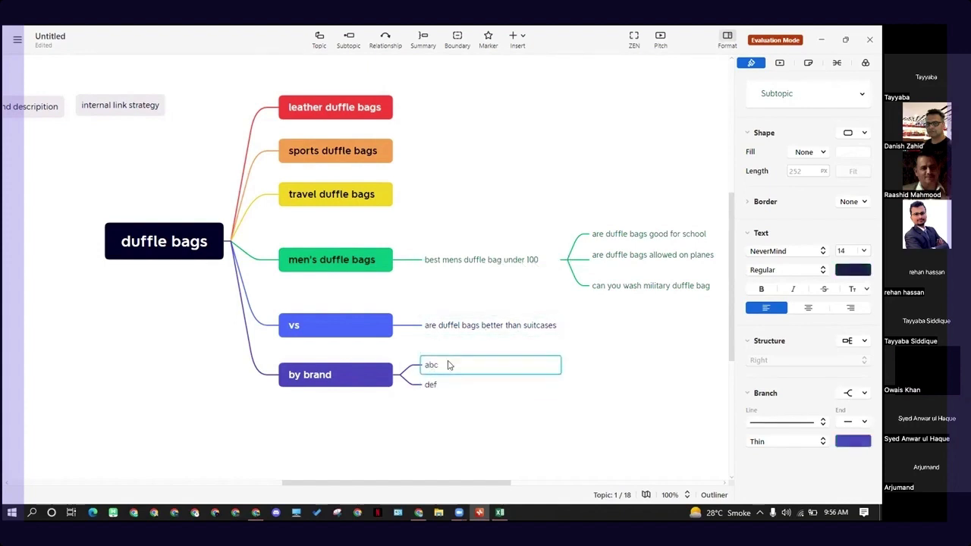
{"action": "left_click", "coordinate": [450, 384]}
{"action": "left_click", "coordinate": [494, 260]}
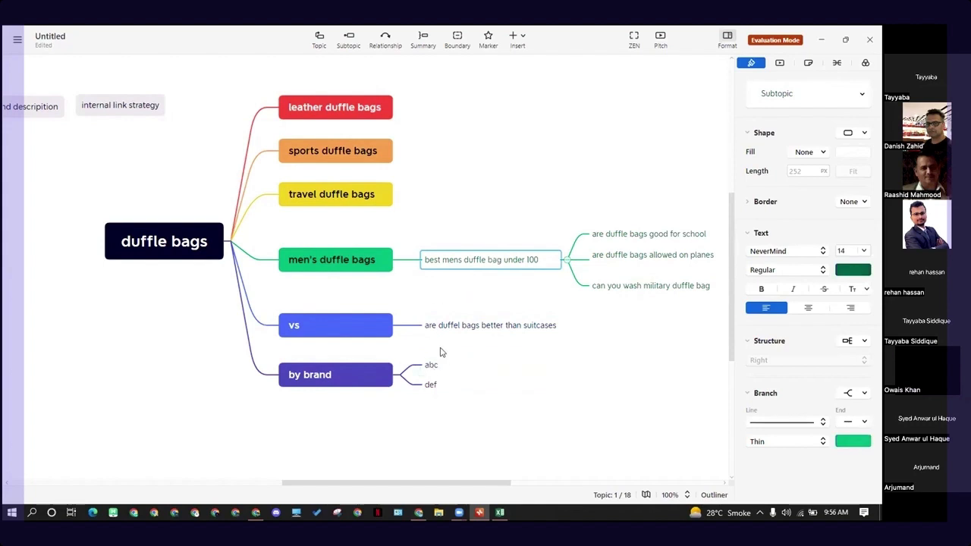
- Review the whole duffle bags map, marking its six main topics from "leather duffle bags" to "by brand" together
{"action": "scroll", "coordinate": [442, 356], "scroll_direction": "up", "scroll_amount": 2}
{"action": "scroll", "coordinate": [463, 322], "scroll_direction": "down", "scroll_amount": 2}
{"action": "scroll", "coordinate": [195, 329], "scroll_direction": "down", "scroll_amount": 5}
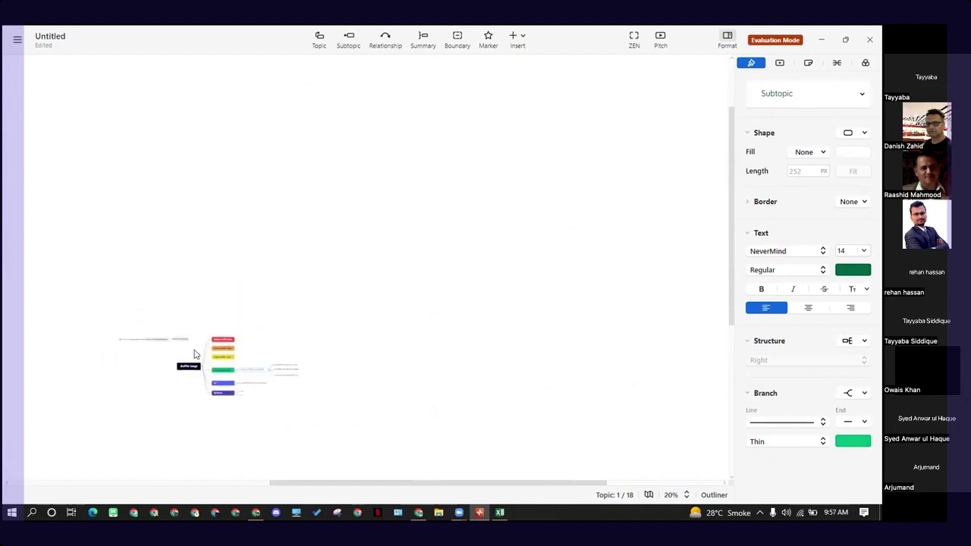
{"action": "scroll", "coordinate": [195, 354], "scroll_direction": "up", "scroll_amount": 5}
{"action": "scroll", "coordinate": [261, 341], "scroll_direction": "down", "scroll_amount": 3}
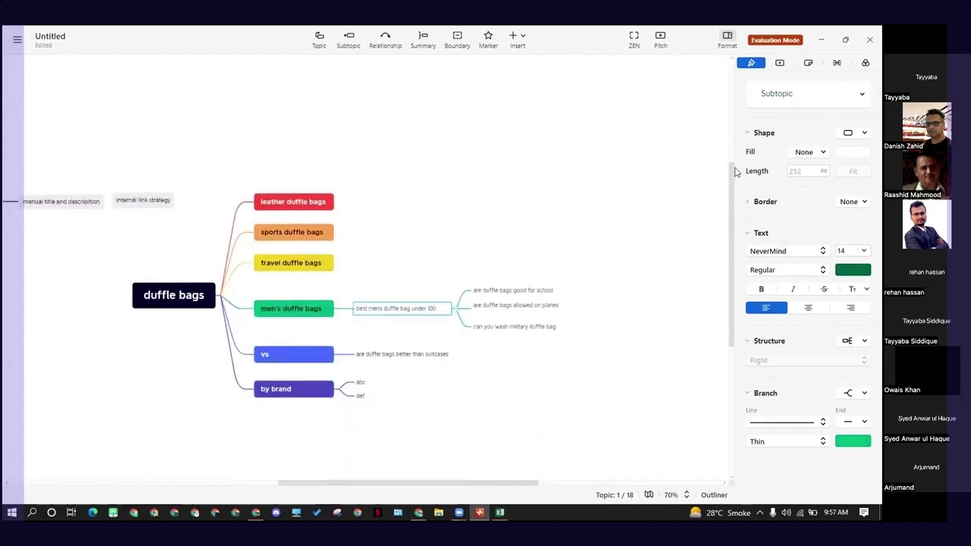
{"action": "left_click", "coordinate": [495, 401]}
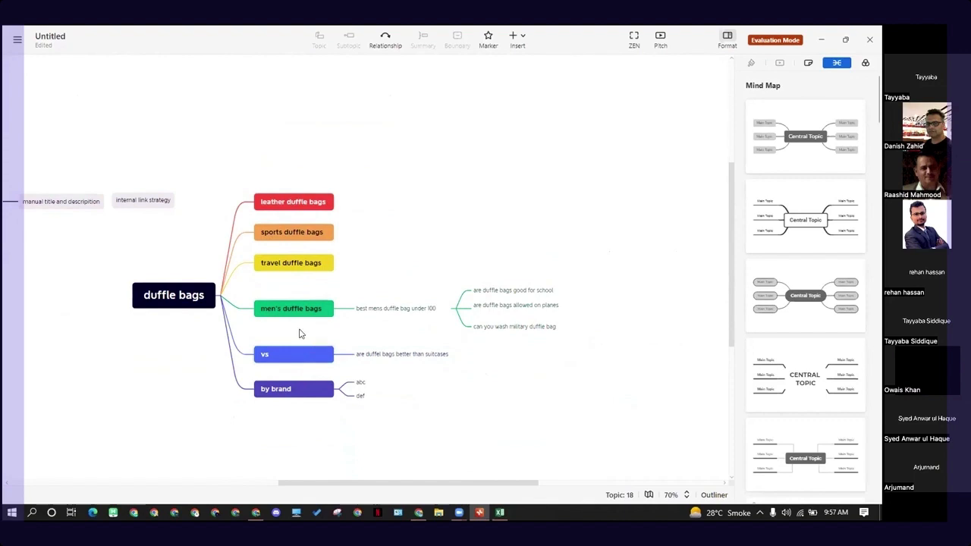
{"action": "left_click_drag", "start_coordinate": [297, 163], "coordinate": [245, 403]}
{"action": "left_click_drag", "start_coordinate": [295, 162], "coordinate": [274, 444]}
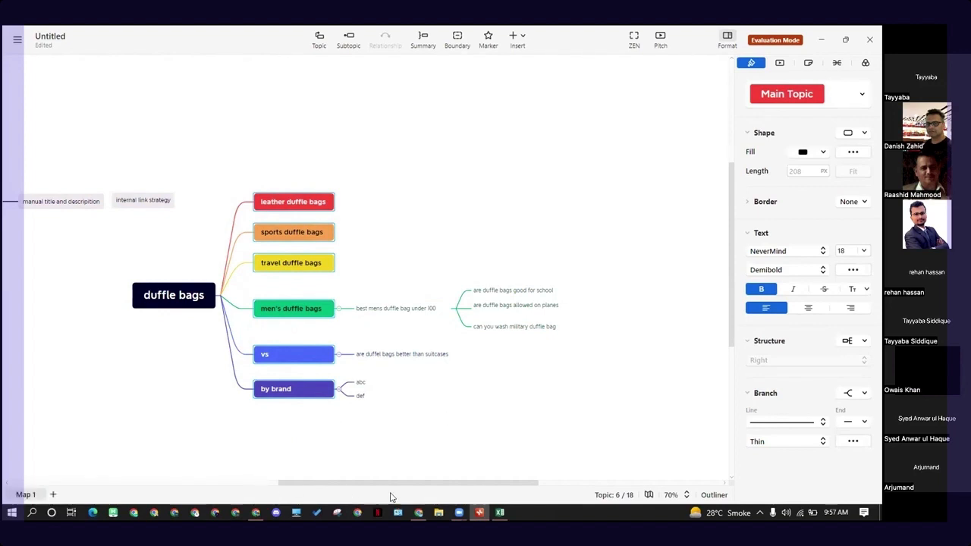
{"action": "mouse_move", "coordinate": [418, 514]}
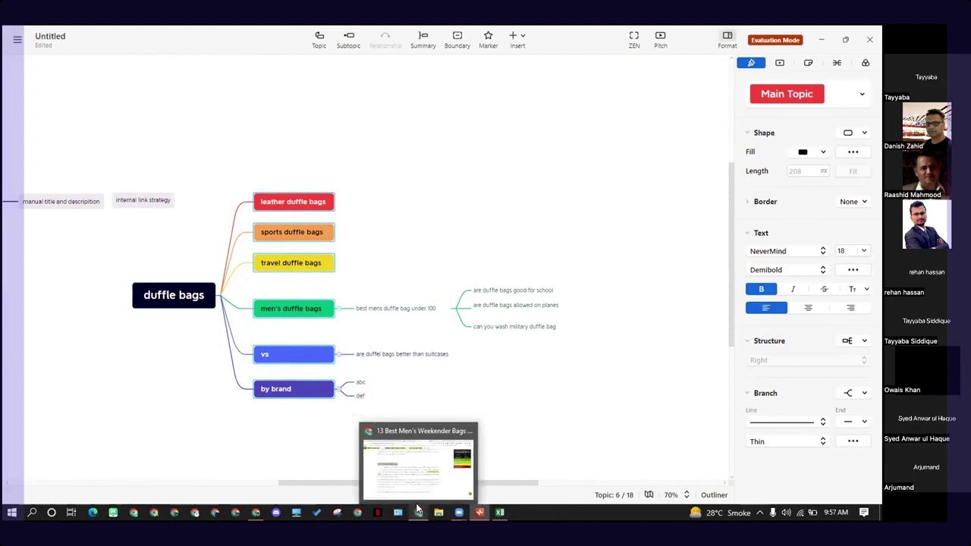
{"action": "left_click", "coordinate": [380, 386]}
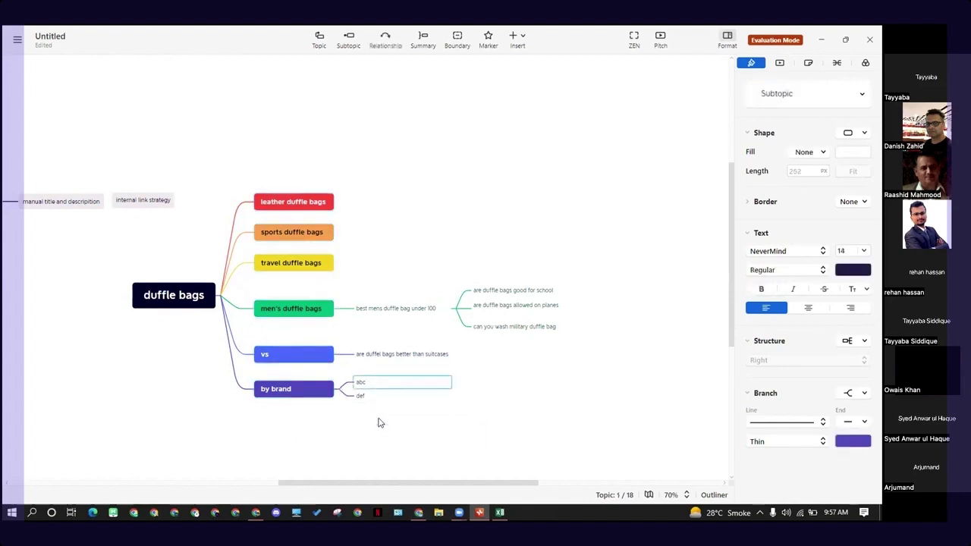
{"action": "left_click", "coordinate": [380, 423]}
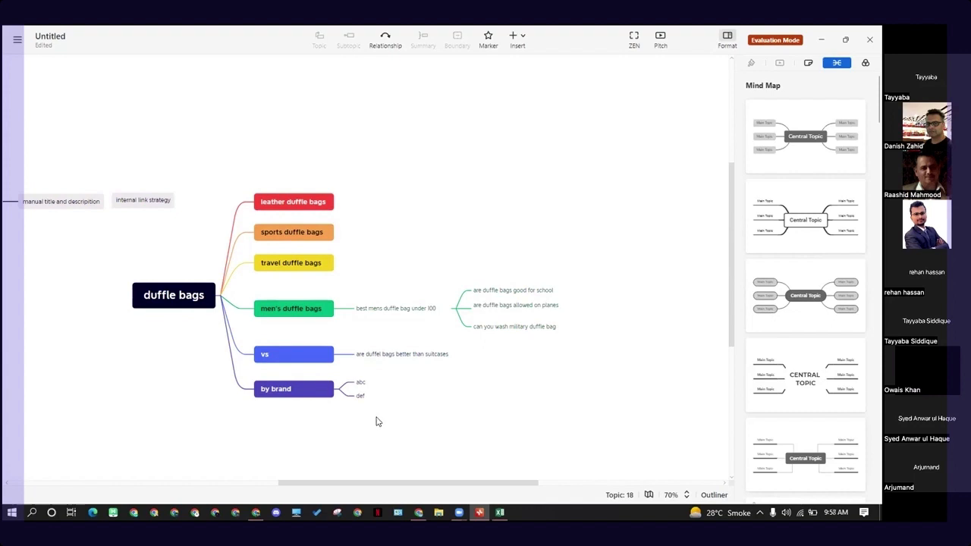
- Rename the "abc" subtopic under "by brand" to "bell"
{"action": "left_click", "coordinate": [322, 391]}
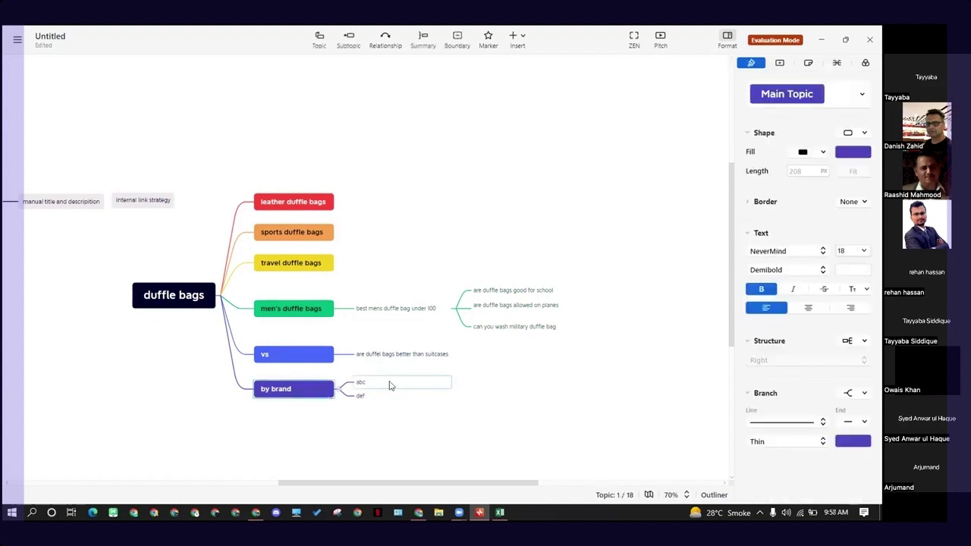
{"action": "left_click", "coordinate": [383, 385]}
{"action": "double_click", "coordinate": [384, 385]}
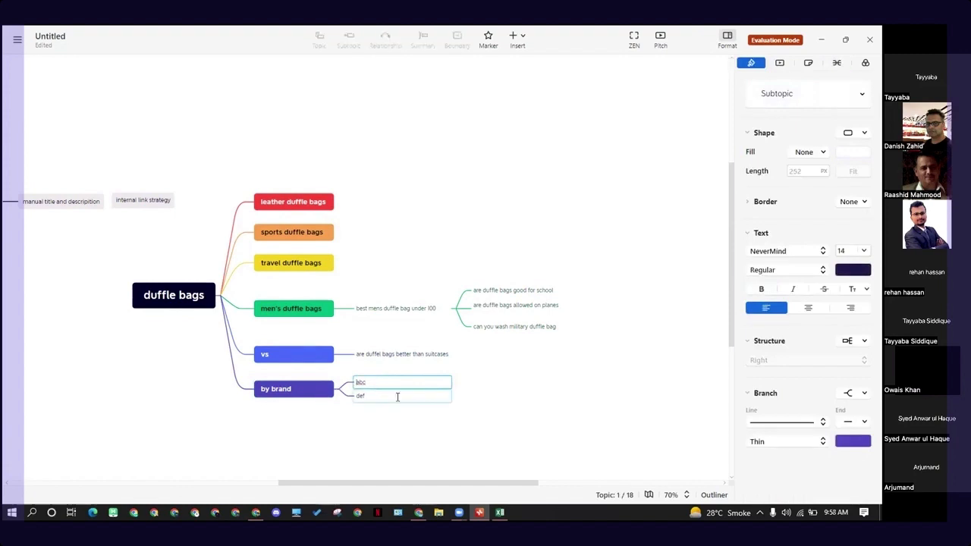
{"action": "key", "text": "BackSpace"}
{"action": "key", "text": "BackSpace"}
{"action": "key", "text": "BackSpace"}
{"action": "type", "text": "be"}
{"action": "key", "text": "Return"}
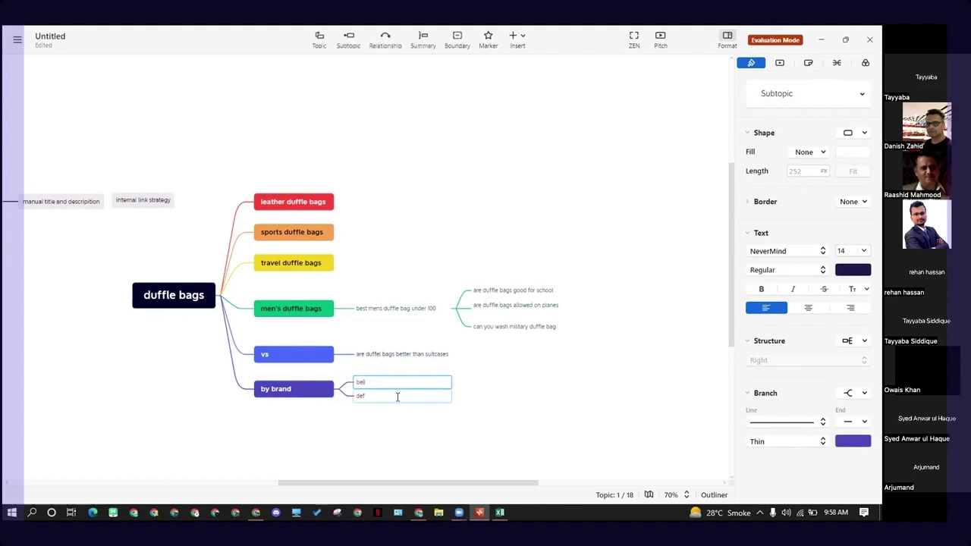
{"action": "left_click", "coordinate": [384, 429]}
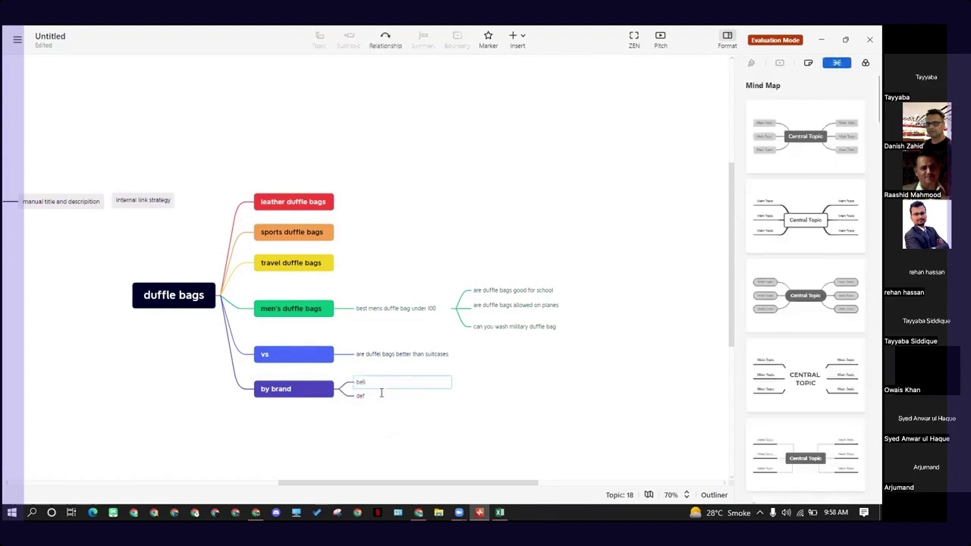
{"action": "left_click", "coordinate": [381, 393]}
{"action": "left_click", "coordinate": [481, 395]}
{"action": "left_click", "coordinate": [369, 383]}
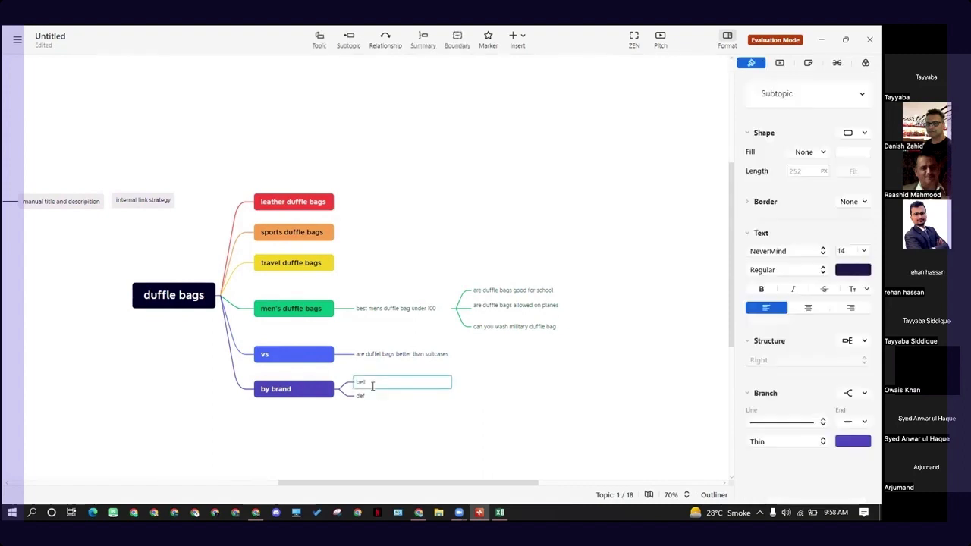
{"action": "left_click", "coordinate": [323, 392]}
{"action": "left_click", "coordinate": [371, 384]}
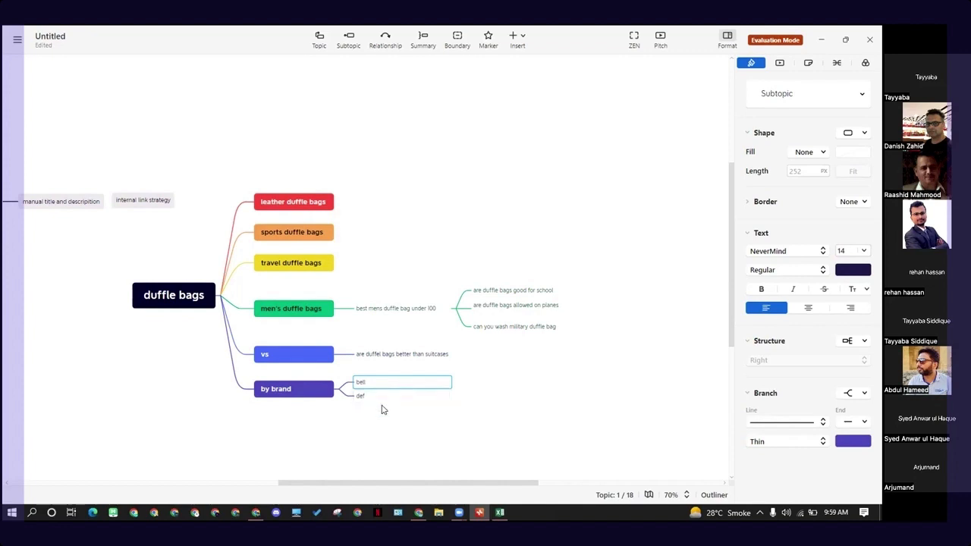
{"action": "left_click", "coordinate": [366, 429]}
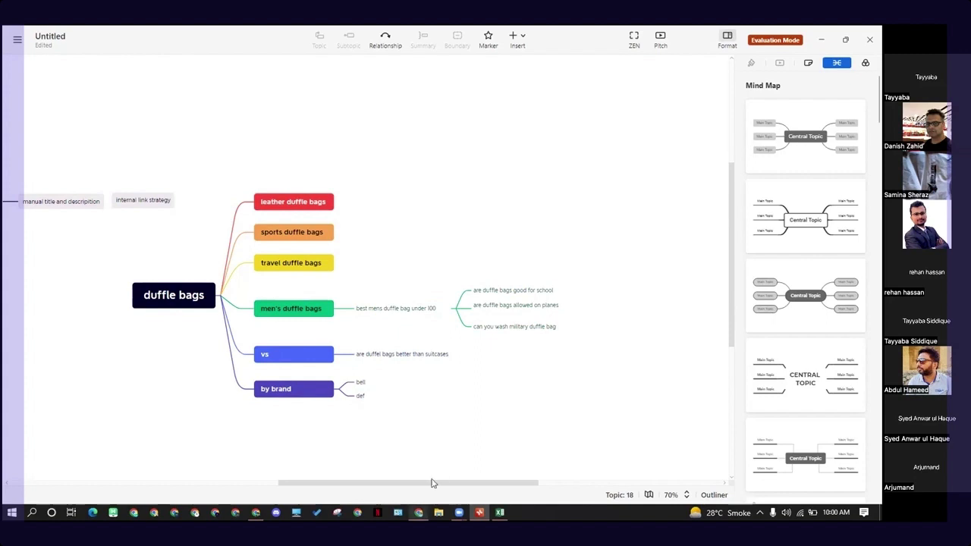
- Switch to Chrome, search Google for wpbeginner, and open the WPBeginner home page, dismissing its notification request
{"action": "left_click", "coordinate": [419, 513]}
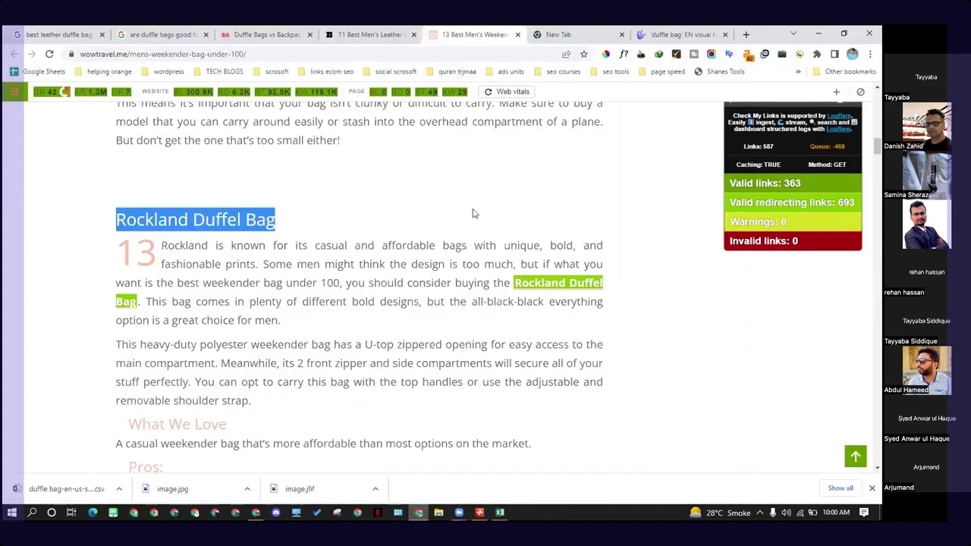
{"action": "left_click", "coordinate": [599, 34]}
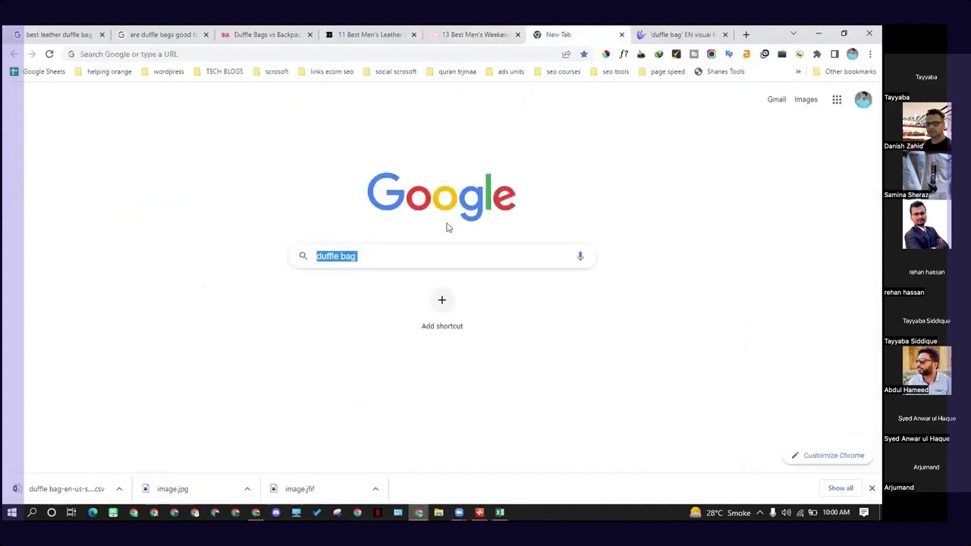
{"action": "left_click", "coordinate": [483, 258]}
{"action": "key", "text": "ctrl+a"}
{"action": "key", "text": "BackSpace"}
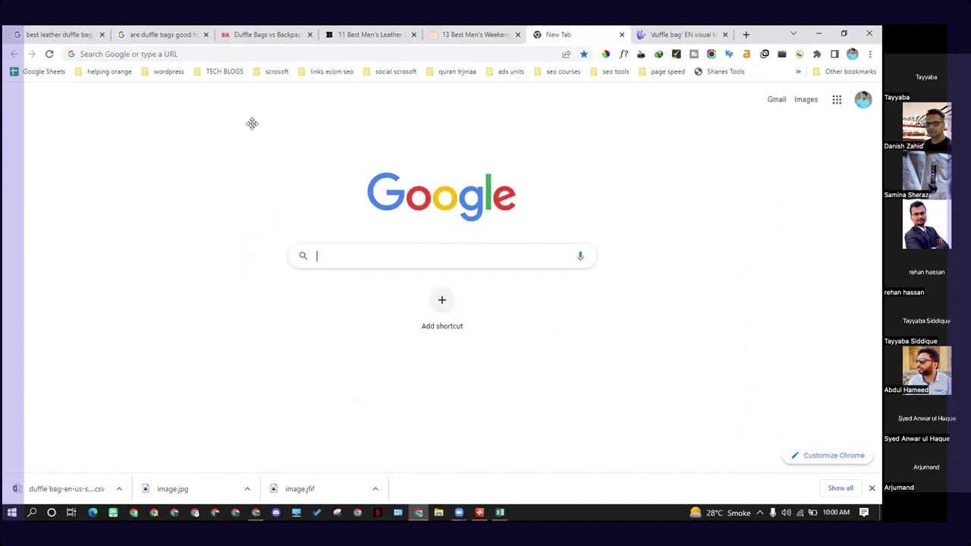
{"action": "key", "text": "ctrl+l"}
{"action": "type", "text": "we"}
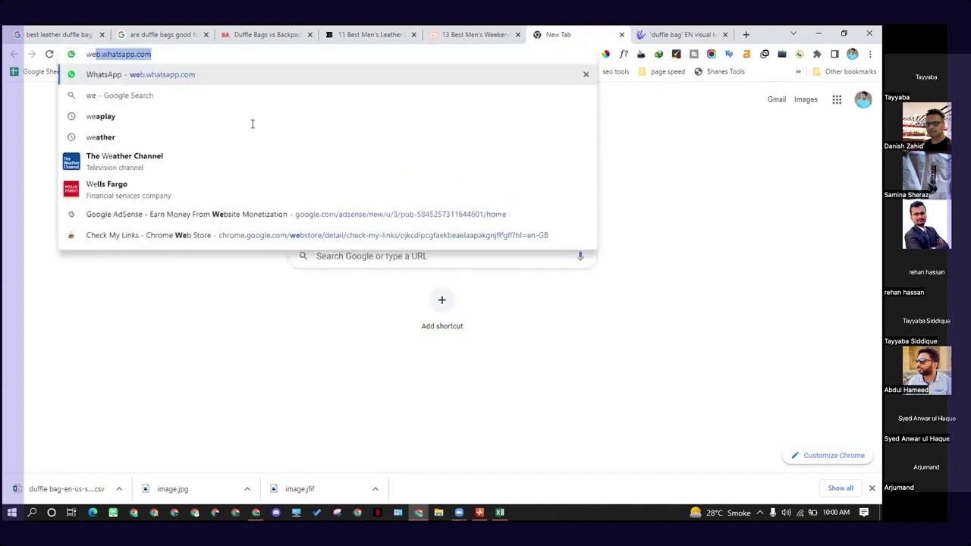
{"action": "key", "text": "BackSpace"}
{"action": "key", "text": "BackSpace"}
{"action": "type", "text": "p"}
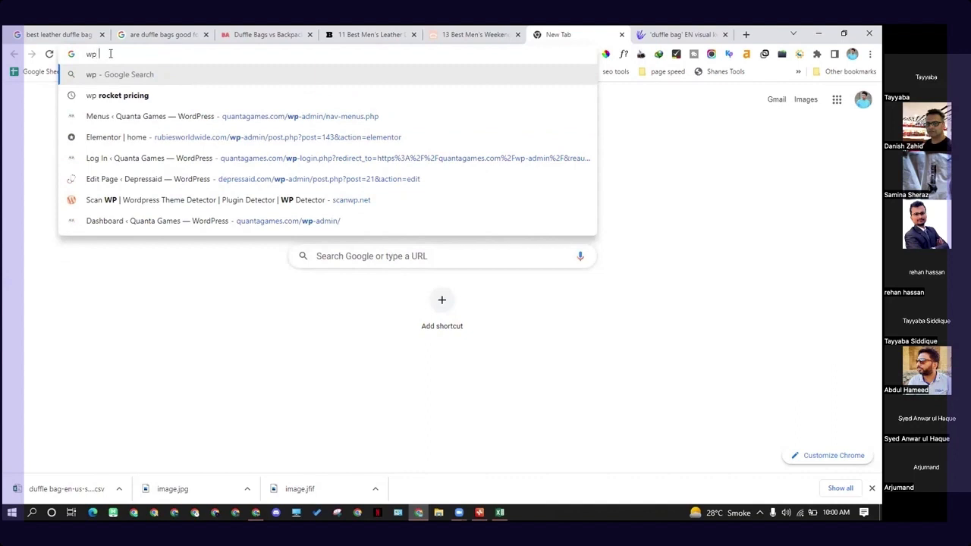
{"action": "type", "text": "begim"}
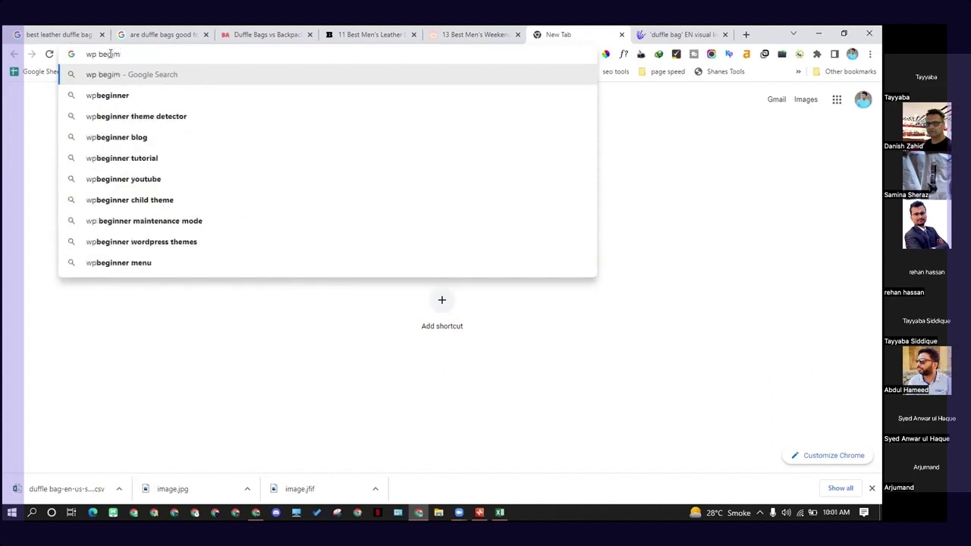
{"action": "key", "text": "Down"}
{"action": "key", "text": "Return"}
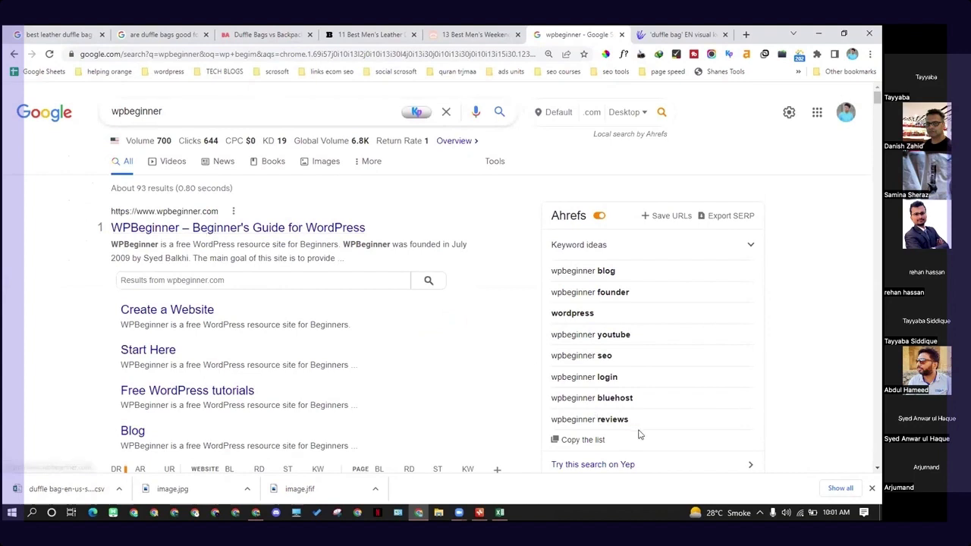
{"action": "left_click", "coordinate": [320, 228]}
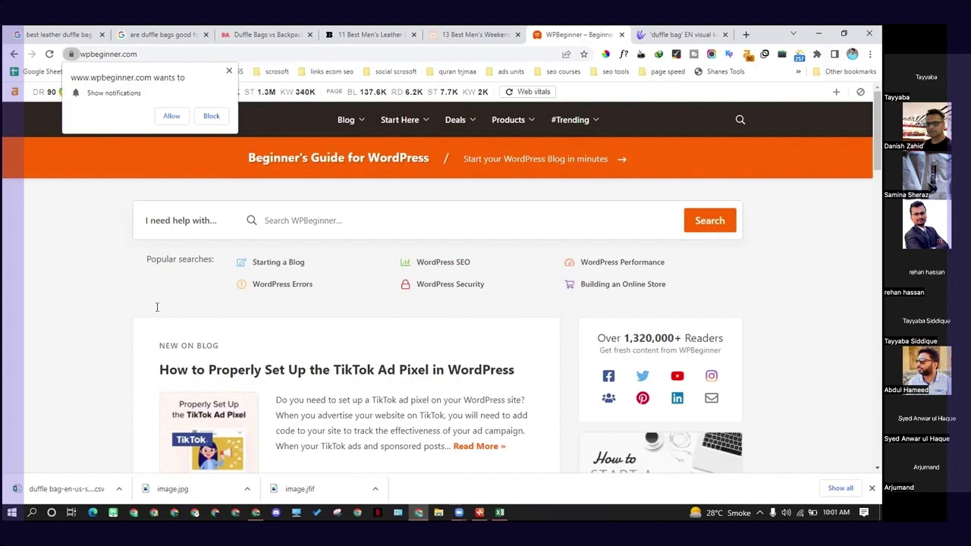
{"action": "left_click", "coordinate": [229, 71]}
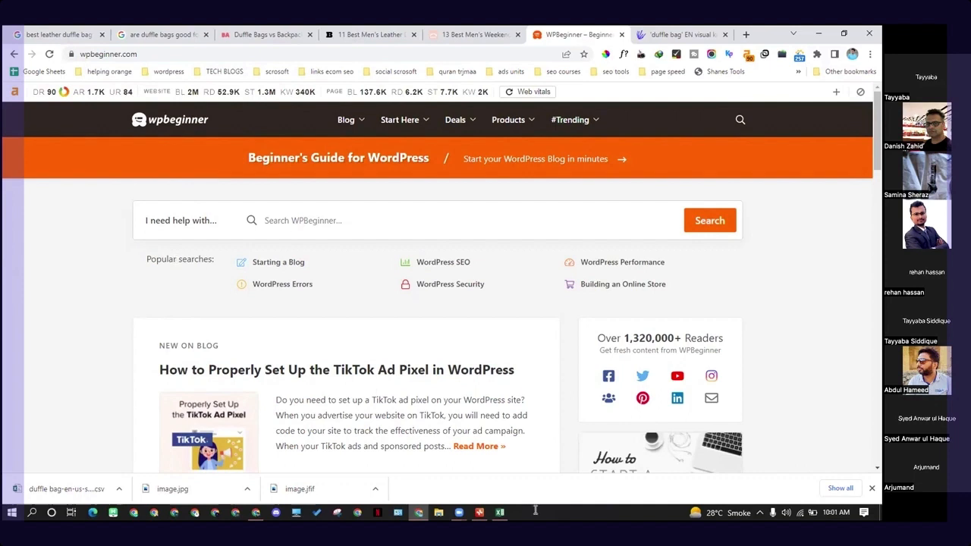
- Return to the Xmind map and review its main topics, marking "leather duffle bags" and "sports duffle bags" together
{"action": "left_click", "coordinate": [481, 512]}
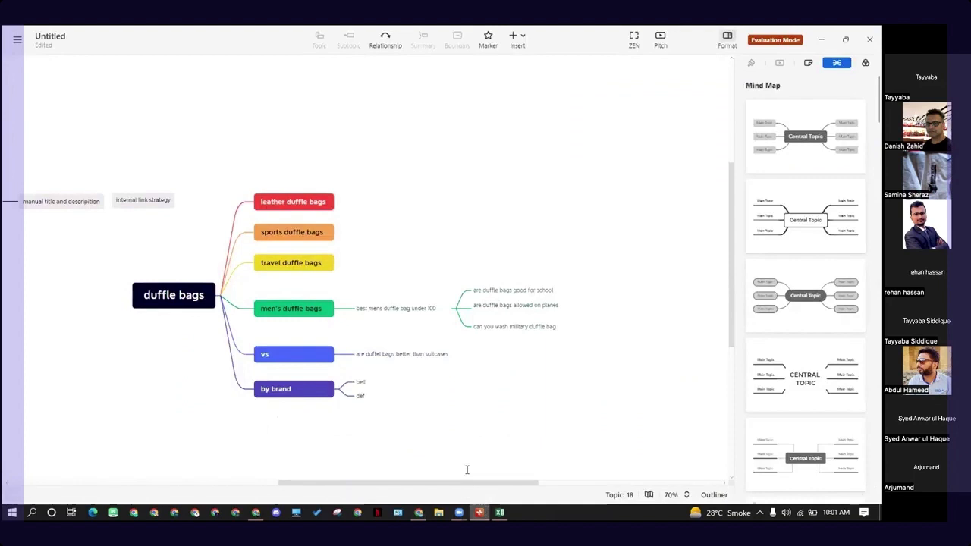
{"action": "left_click", "coordinate": [418, 304]}
{"action": "left_click", "coordinate": [485, 246]}
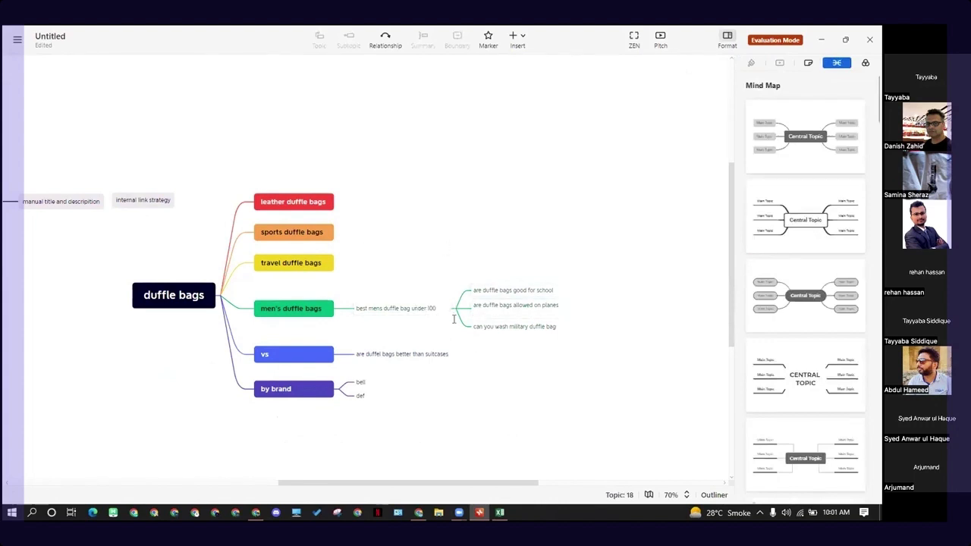
{"action": "left_click_drag", "start_coordinate": [271, 170], "coordinate": [544, 448]}
{"action": "left_click", "coordinate": [544, 449]}
{"action": "left_click_drag", "start_coordinate": [303, 172], "coordinate": [304, 266]}
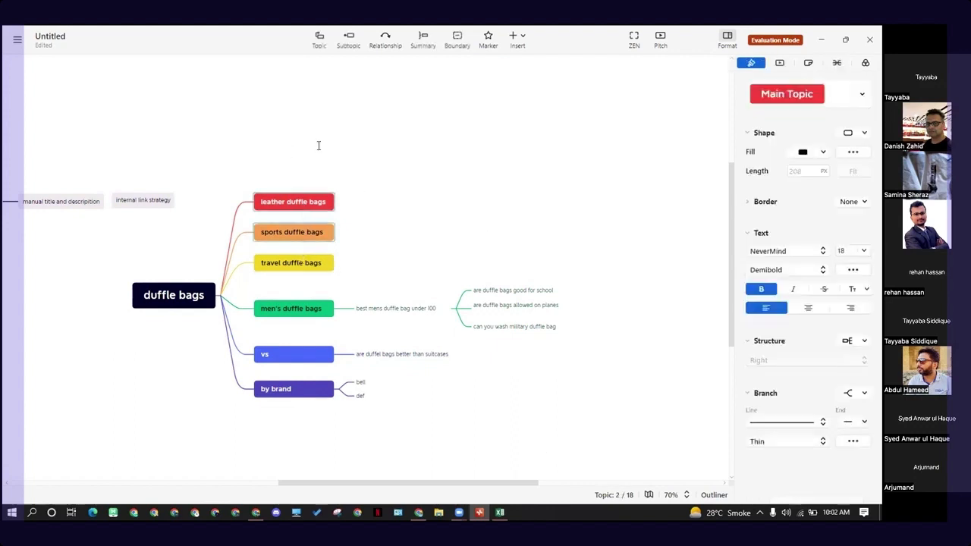
{"action": "left_click", "coordinate": [319, 148]}
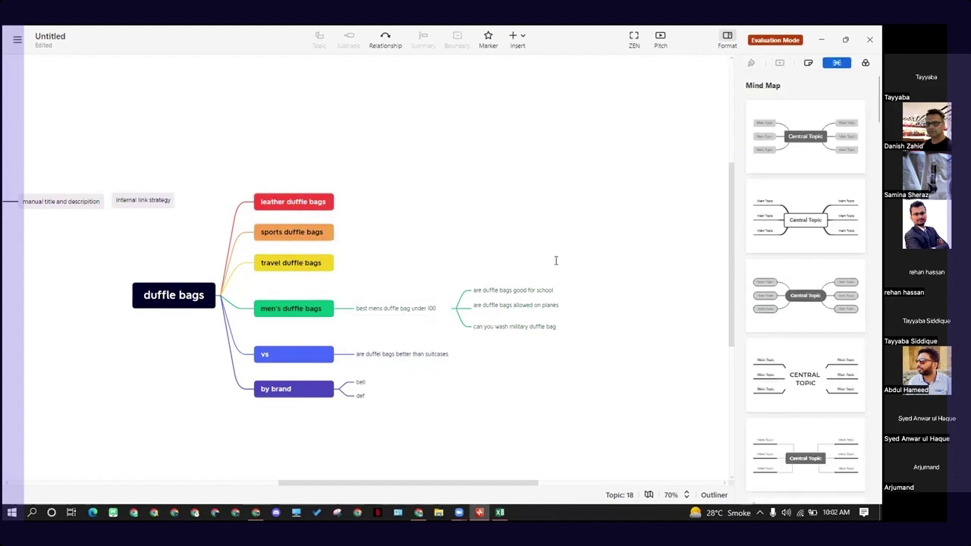
- Review the "men's duffle bags" branch, marking "best mens duffle bag under 100" and the questions attached to it
{"action": "left_click_drag", "start_coordinate": [561, 361], "coordinate": [354, 266]}
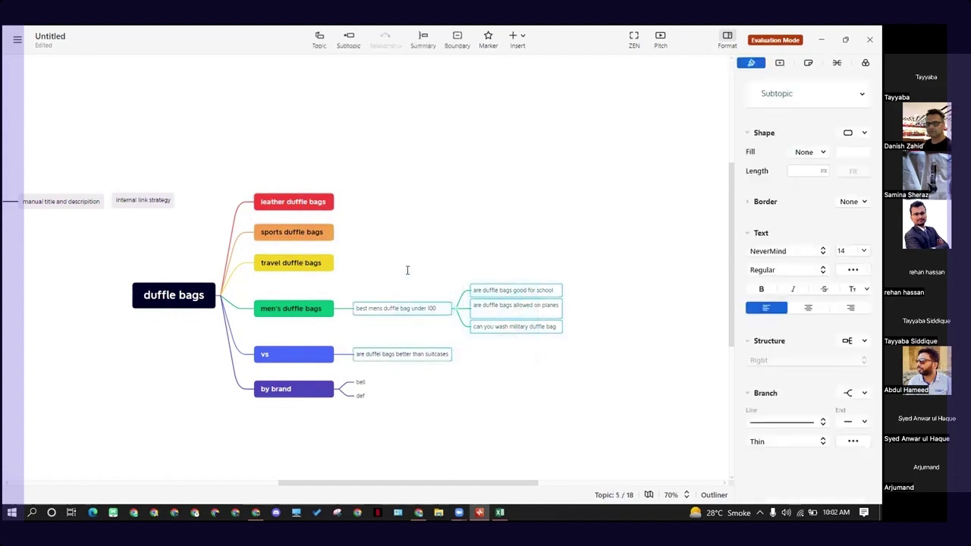
{"action": "left_click", "coordinate": [284, 315]}
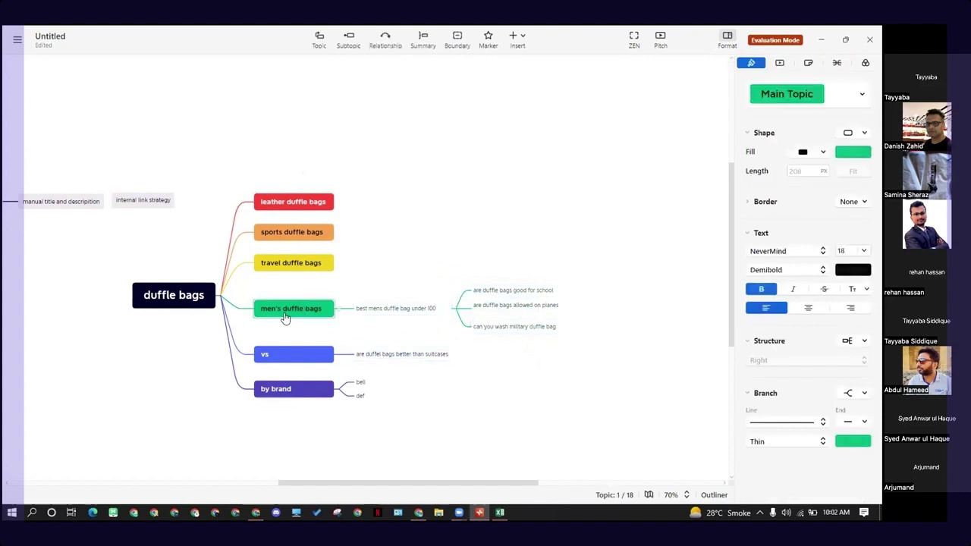
{"action": "left_click_drag", "start_coordinate": [390, 275], "coordinate": [555, 319]}
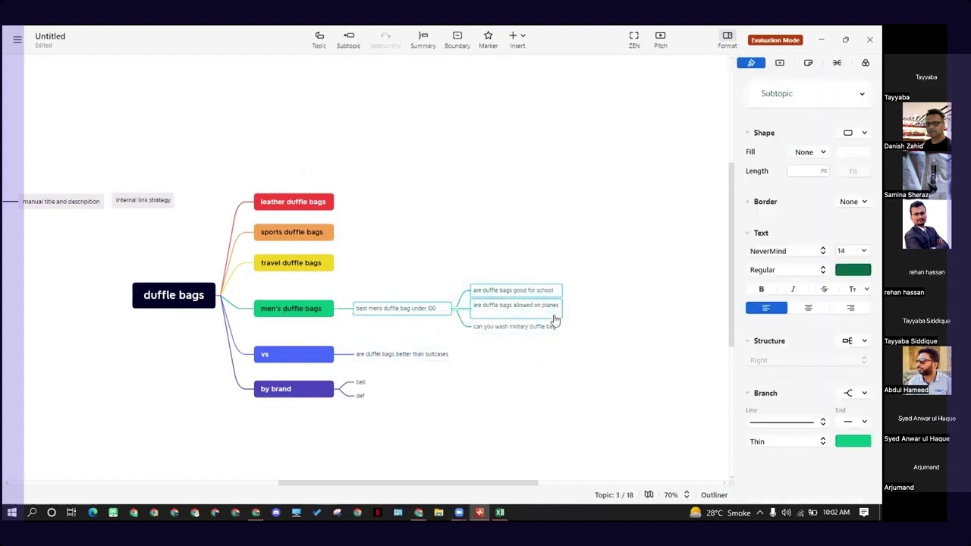
{"action": "left_click", "coordinate": [598, 341]}
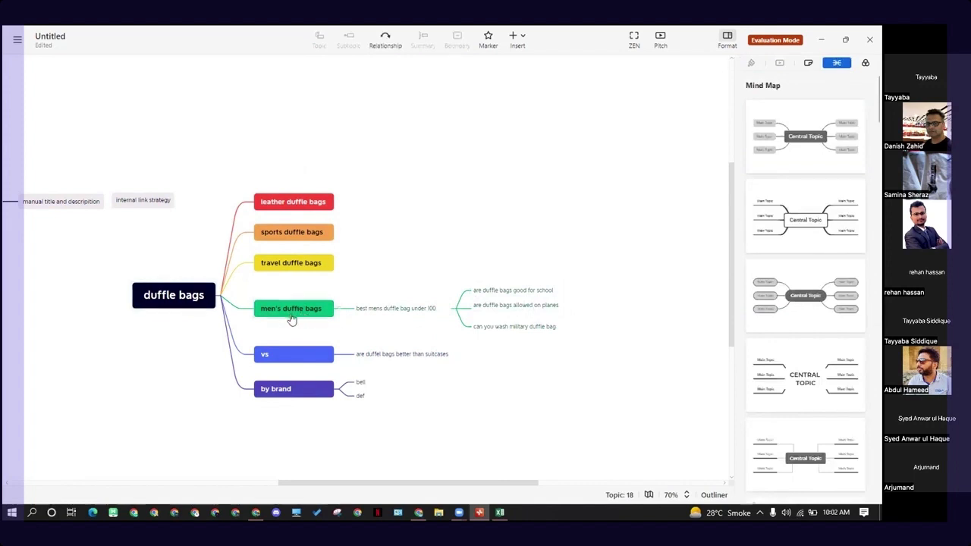
{"action": "left_click", "coordinate": [291, 314]}
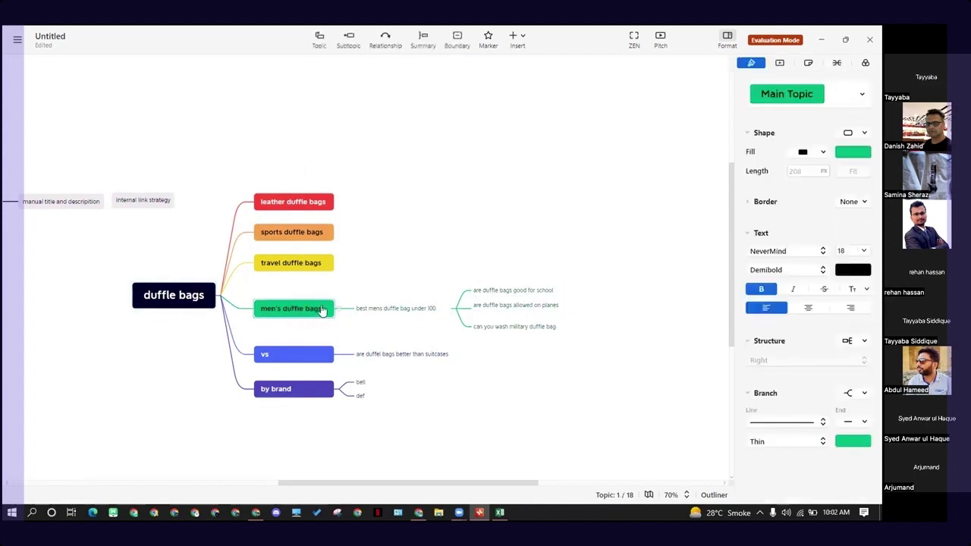
{"action": "left_click", "coordinate": [388, 312]}
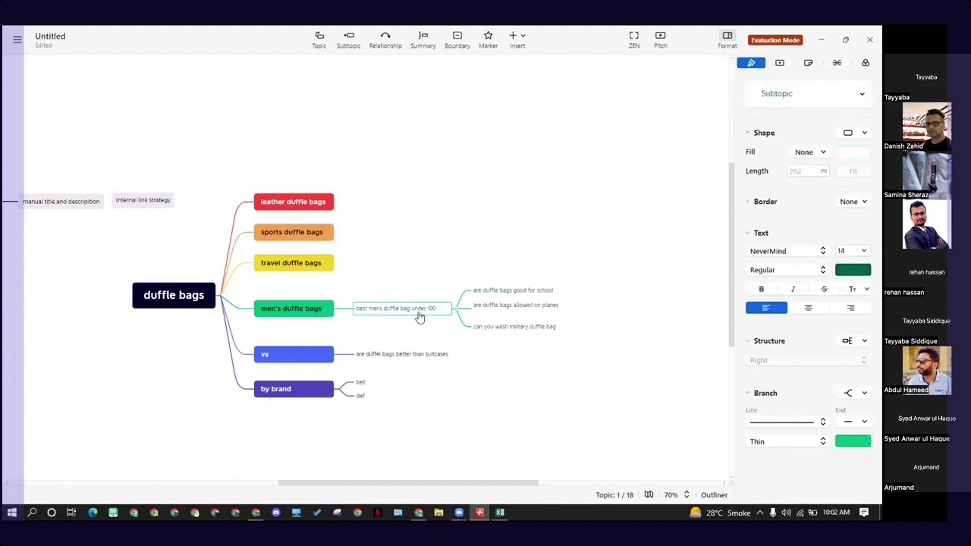
- Add a second subtopic named "best mens duffle bag under 200" under "men's duffle bags"
{"action": "left_click", "coordinate": [318, 310]}
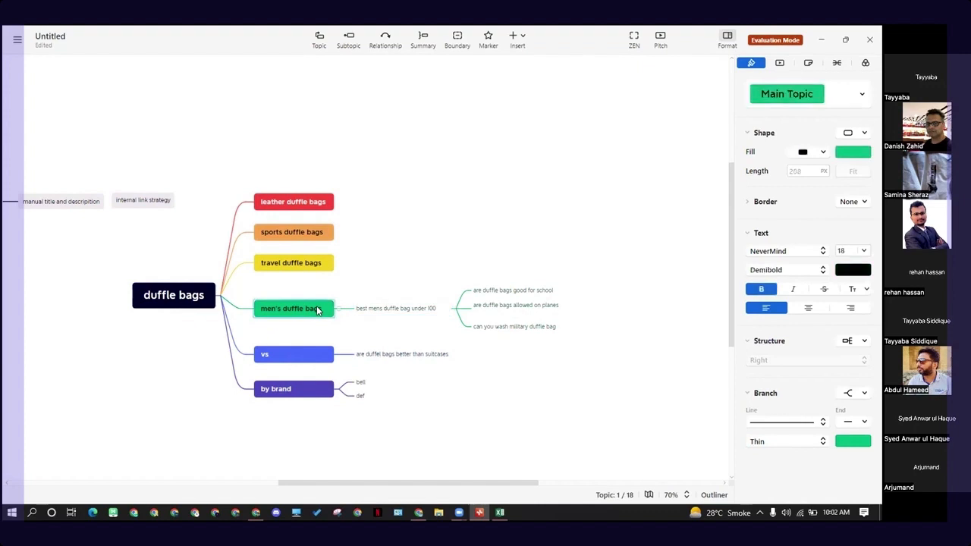
{"action": "key", "text": "Tab"}
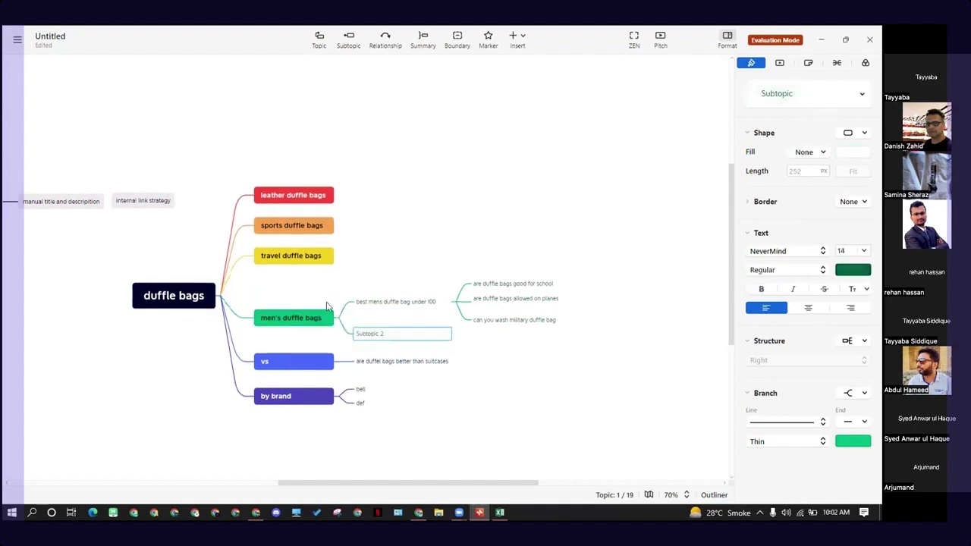
{"action": "double_click", "coordinate": [366, 333]}
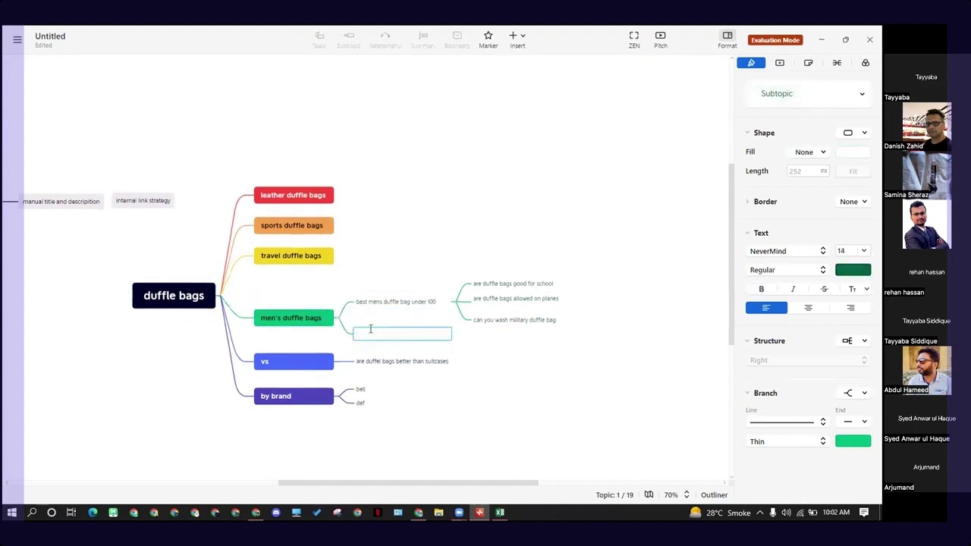
{"action": "type", "text": "best mens duffle bag under 200"}
{"action": "key", "text": "Return"}
{"action": "left_click", "coordinate": [481, 357]}
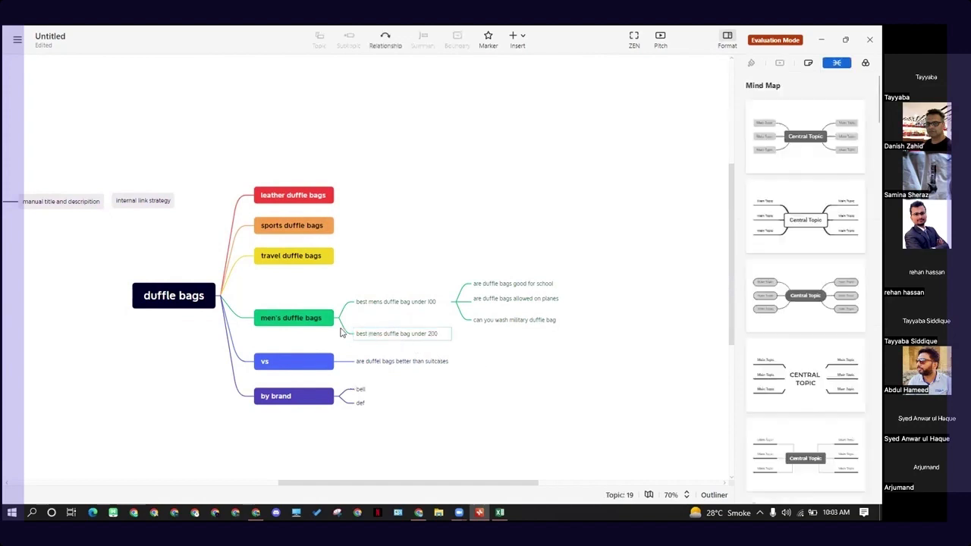
- Compare the "under 100" and "under 200" subtopics with their parent topic "men's duffle bags"
{"action": "left_click", "coordinate": [316, 317]}
{"action": "left_click", "coordinate": [395, 321]}
{"action": "left_click", "coordinate": [405, 340]}
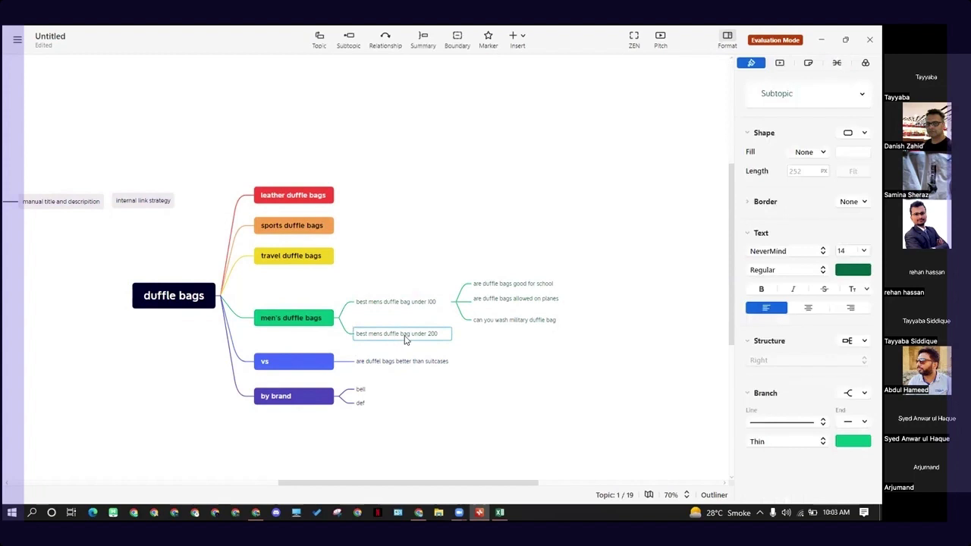
{"action": "left_click", "coordinate": [483, 349]}
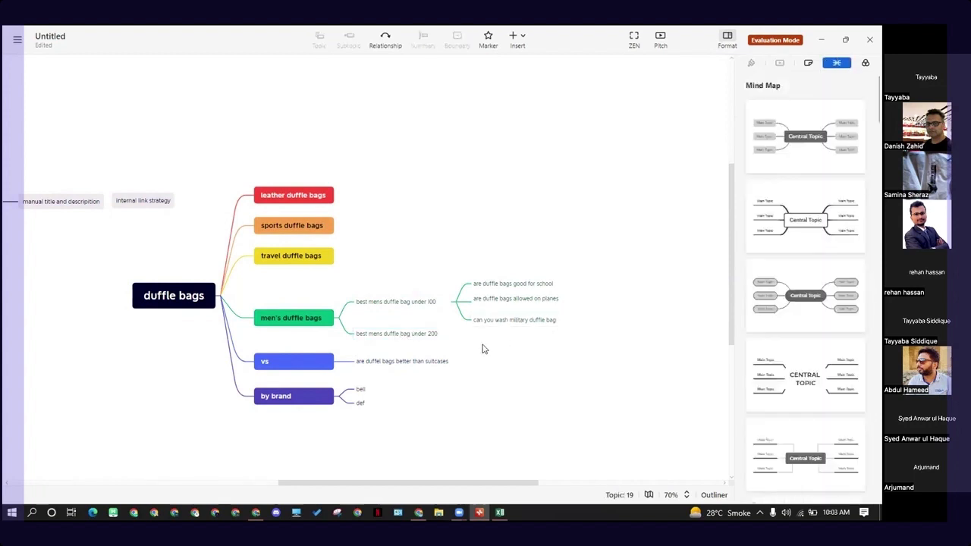
{"action": "left_click", "coordinate": [414, 335]}
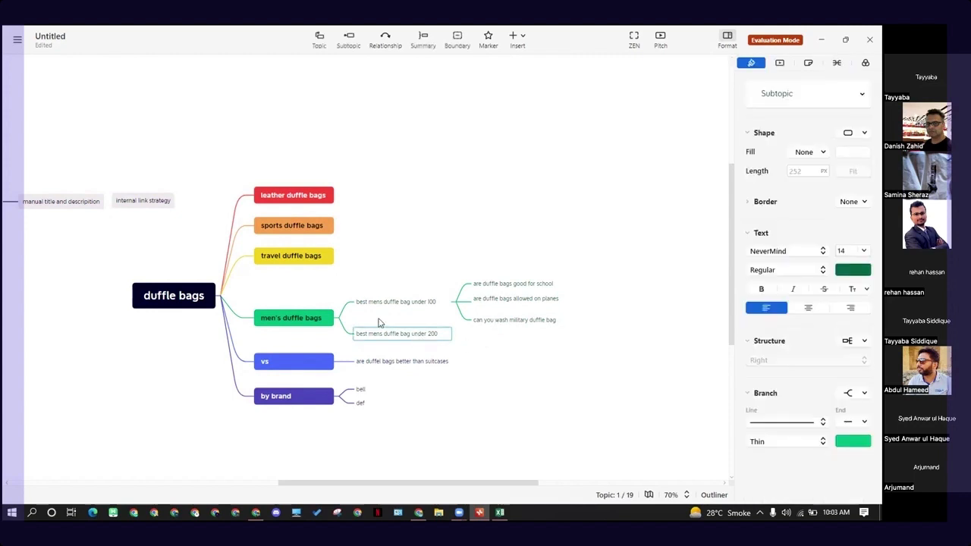
{"action": "left_click", "coordinate": [305, 319]}
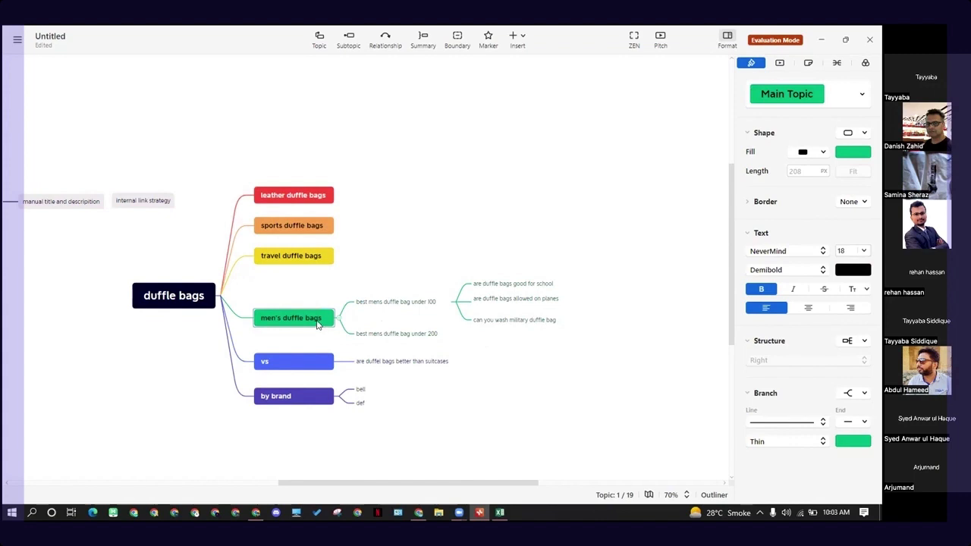
{"action": "left_click", "coordinate": [406, 338]}
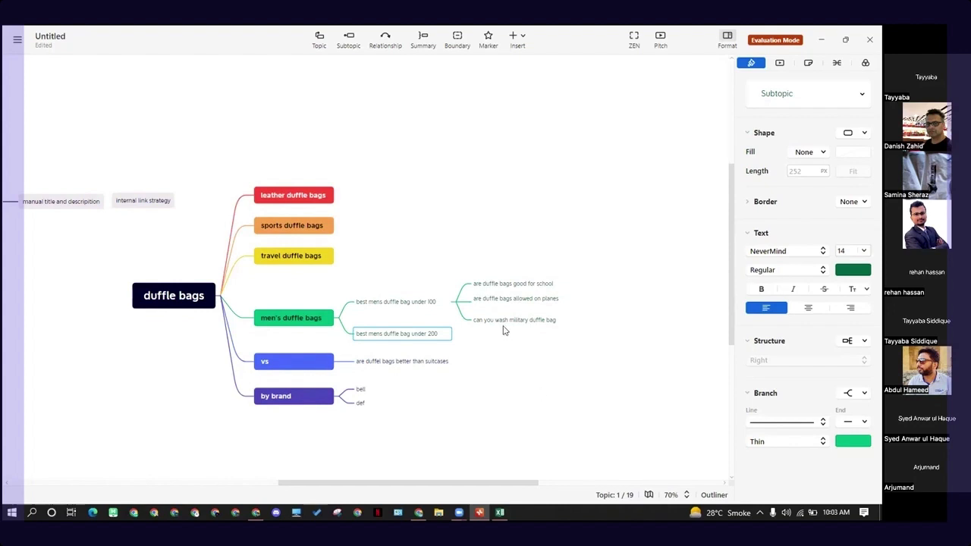
{"action": "left_click", "coordinate": [408, 301]}
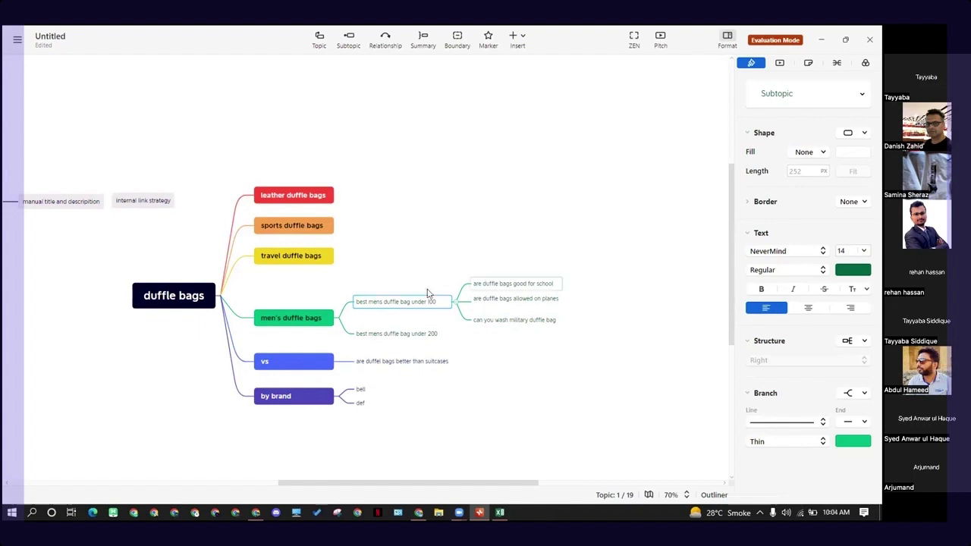
- Draw freehand annotation circles above "best mens duffle bag under 100" and near its three question subtopics
{"action": "mouse_move", "coordinate": [379, 290]}
{"action": "left_mouse_down"}
{"action": "mouse_move", "coordinate": [404, 274]}
{"action": "mouse_move", "coordinate": [386, 293]}
{"action": "left_mouse_up"}
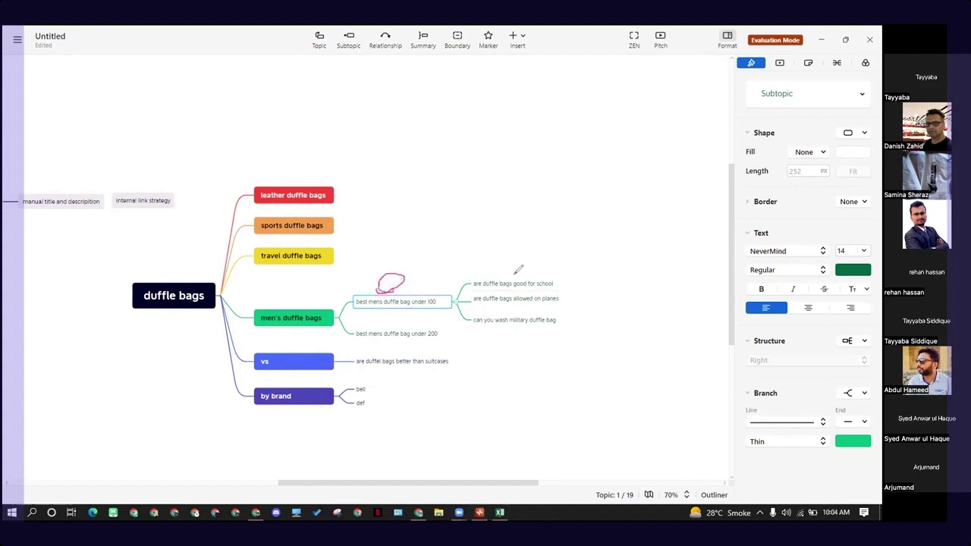
{"action": "left_click_drag", "start_coordinate": [524, 253], "coordinate": [533, 257]}
{"action": "left_click_drag", "start_coordinate": [592, 282], "coordinate": [586, 310]}
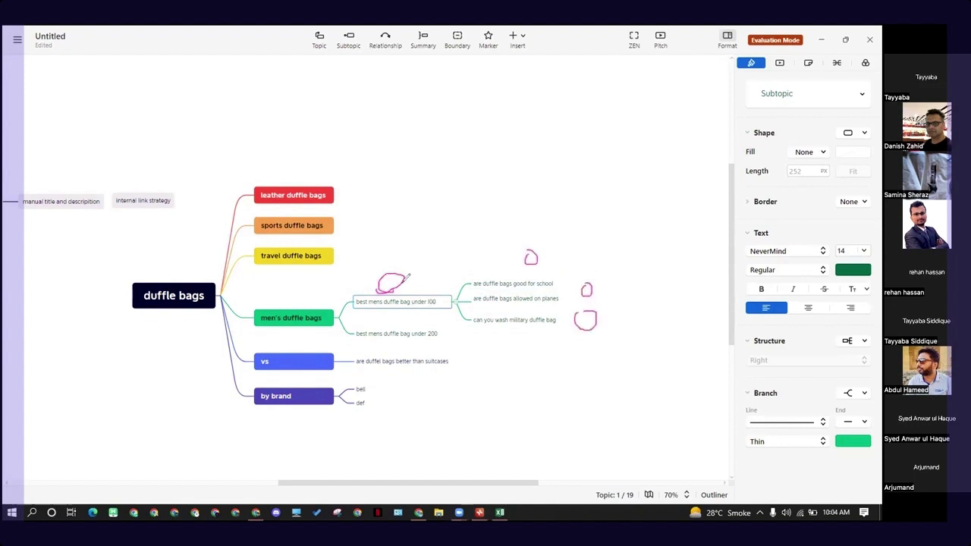
- Connect the circle above "best mens duffle bag under 100" to the three question circles with freehand lines and arrowheads
{"action": "mouse_move", "coordinate": [404, 277]}
{"action": "left_mouse_down"}
{"action": "mouse_move", "coordinate": [535, 250]}
{"action": "mouse_move", "coordinate": [537, 260]}
{"action": "left_mouse_up"}
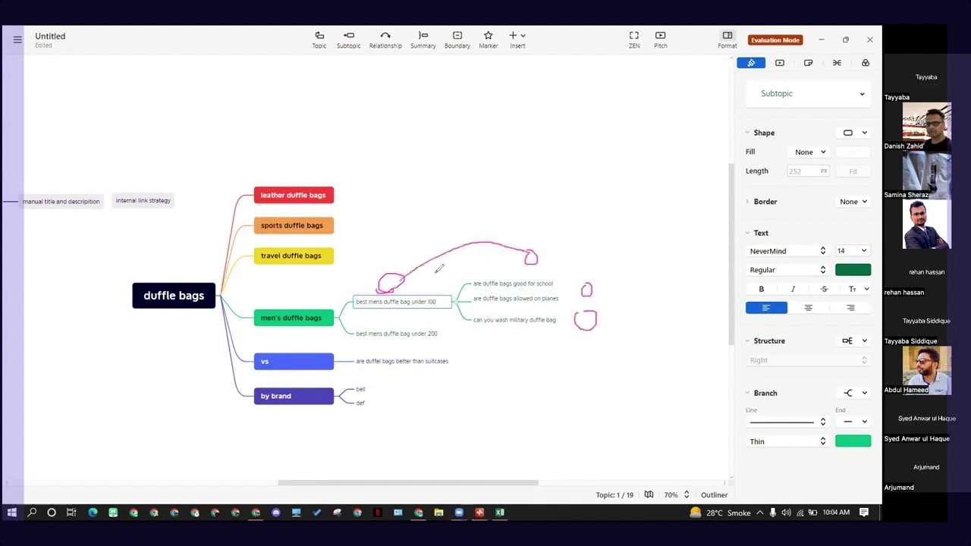
{"action": "left_click_drag", "start_coordinate": [402, 280], "coordinate": [593, 276]}
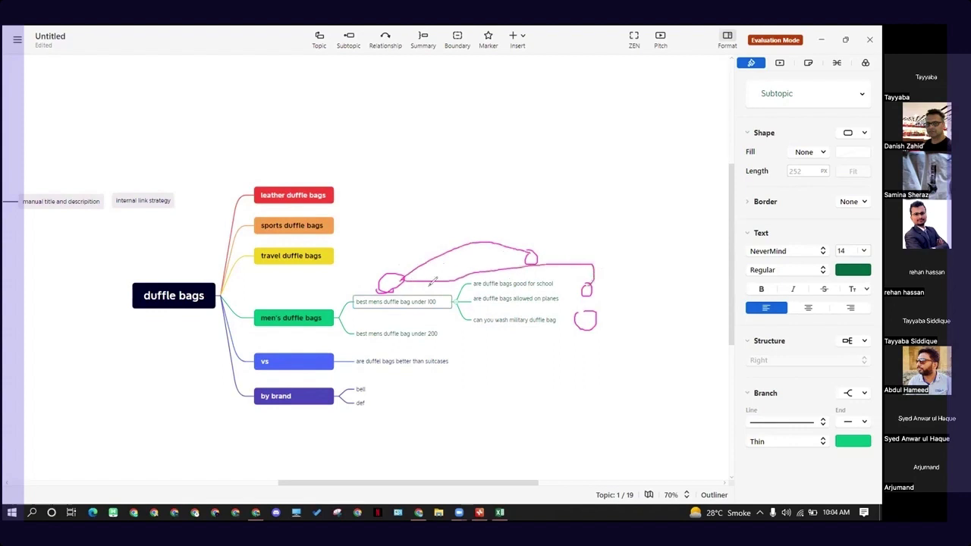
{"action": "mouse_move", "coordinate": [398, 285]}
{"action": "left_mouse_down"}
{"action": "mouse_move", "coordinate": [469, 216]}
{"action": "mouse_move", "coordinate": [605, 307]}
{"action": "mouse_move", "coordinate": [583, 316]}
{"action": "left_mouse_up"}
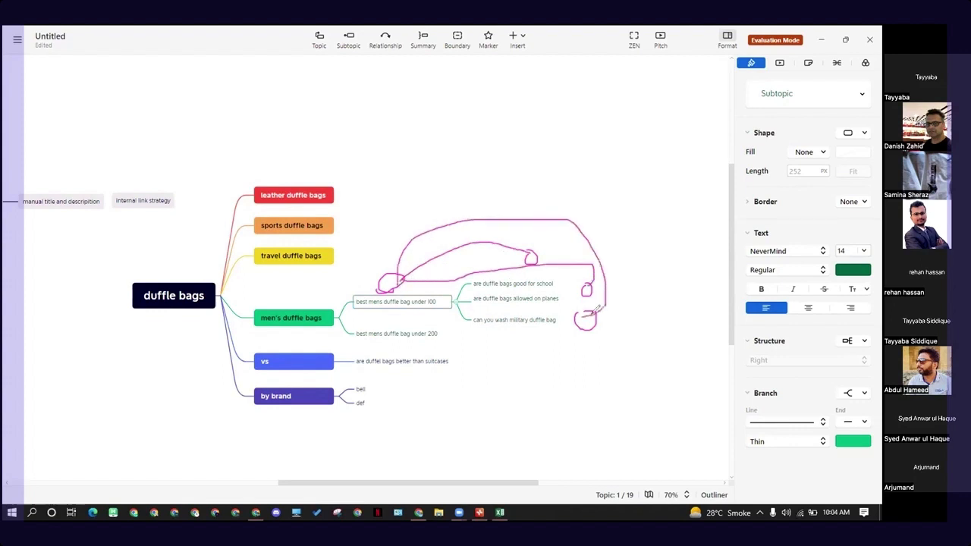
{"action": "left_click_drag", "start_coordinate": [525, 249], "coordinate": [514, 263]}
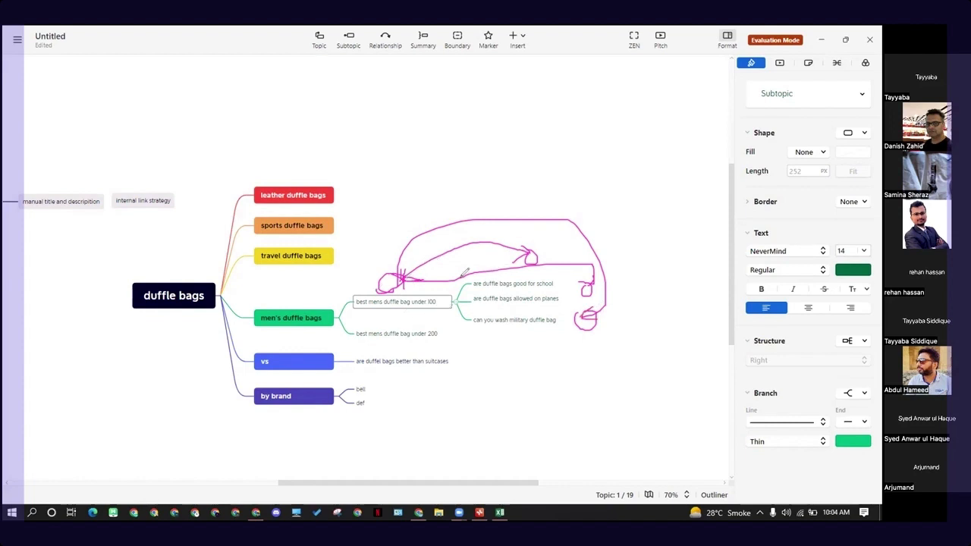
- Outline the three question subtopics and underline "best mens duffle bag under 200" with freehand annotations, and clear all drawings from the map
{"action": "mouse_move", "coordinate": [464, 275]}
{"action": "left_mouse_down"}
{"action": "mouse_move", "coordinate": [581, 292]}
{"action": "mouse_move", "coordinate": [498, 334]}
{"action": "mouse_move", "coordinate": [438, 289]}
{"action": "left_mouse_up"}
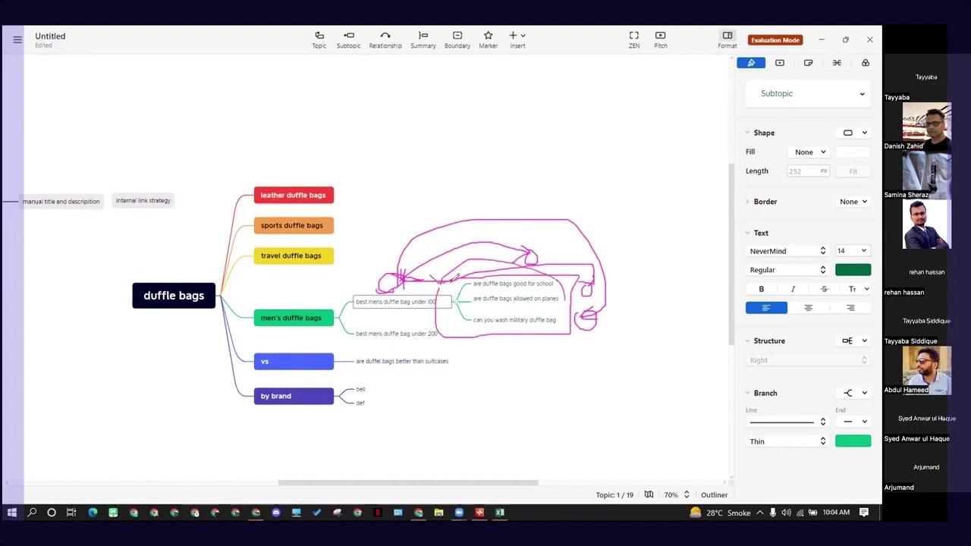
{"action": "mouse_move", "coordinate": [395, 336]}
{"action": "left_mouse_down"}
{"action": "mouse_move", "coordinate": [367, 346]}
{"action": "mouse_move", "coordinate": [400, 307]}
{"action": "left_mouse_up"}
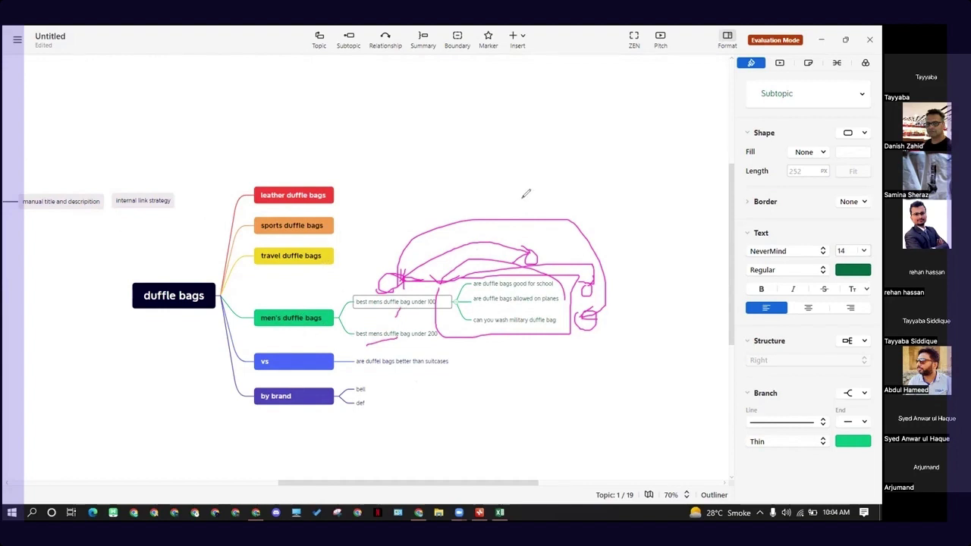
{"action": "left_click", "coordinate": [504, 160]}
{"action": "mouse_move", "coordinate": [507, 213]}
{"action": "left_mouse_down"}
{"action": "mouse_move", "coordinate": [499, 270]}
{"action": "mouse_move", "coordinate": [398, 271]}
{"action": "mouse_move", "coordinate": [505, 283]}
{"action": "mouse_move", "coordinate": [553, 254]}
{"action": "mouse_move", "coordinate": [591, 266]}
{"action": "mouse_move", "coordinate": [583, 316]}
{"action": "left_mouse_up"}
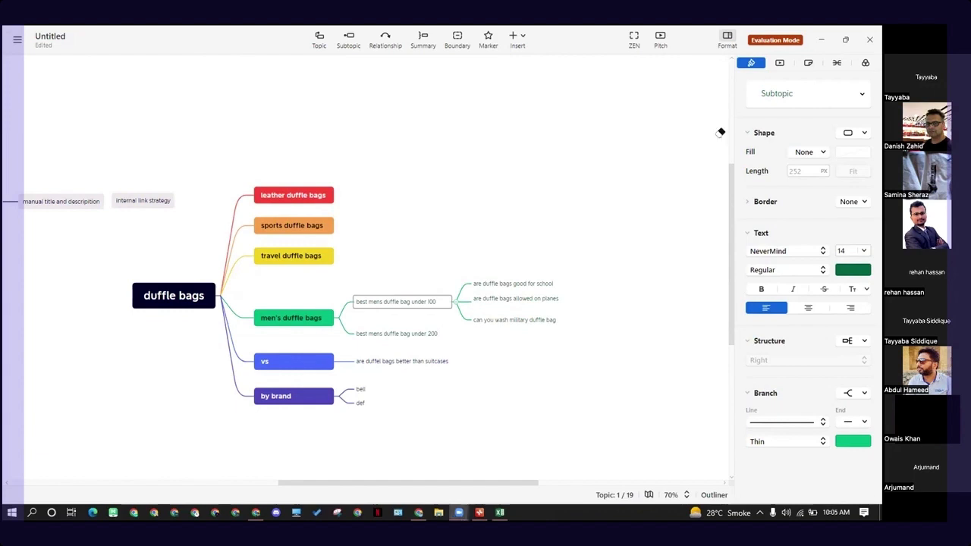
{"action": "left_click", "coordinate": [251, 150]}
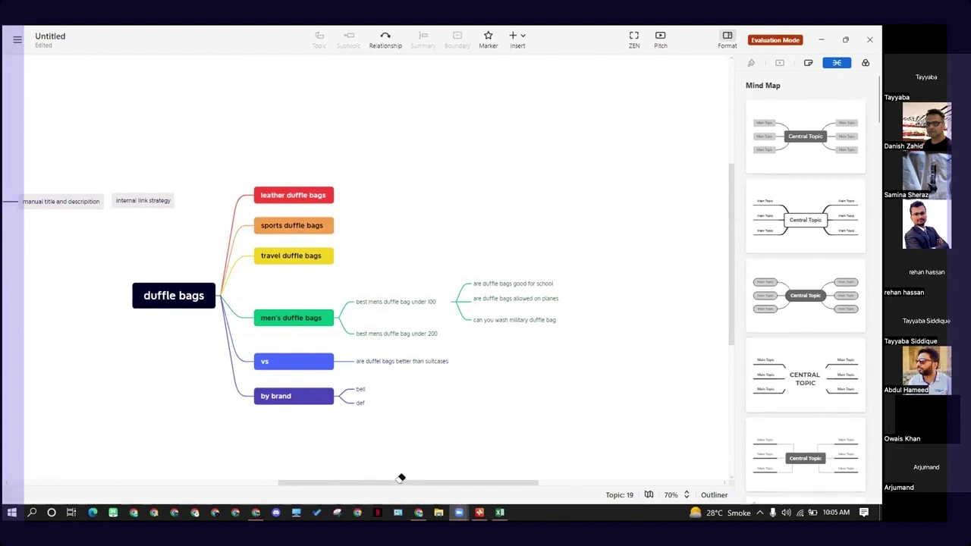
- Nudge the floating topic "internal link strategy" into line beside "manual title and descripition"
{"action": "left_click_drag", "start_coordinate": [376, 481], "coordinate": [337, 481]}
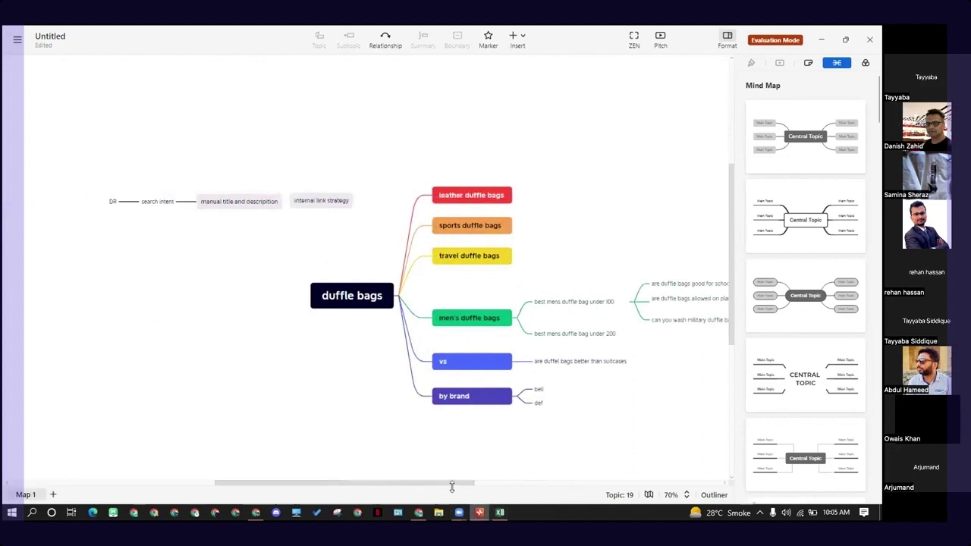
{"action": "left_click_drag", "start_coordinate": [453, 483], "coordinate": [505, 473]}
{"action": "scroll", "coordinate": [464, 440], "scroll_direction": "down", "scroll_amount": 1}
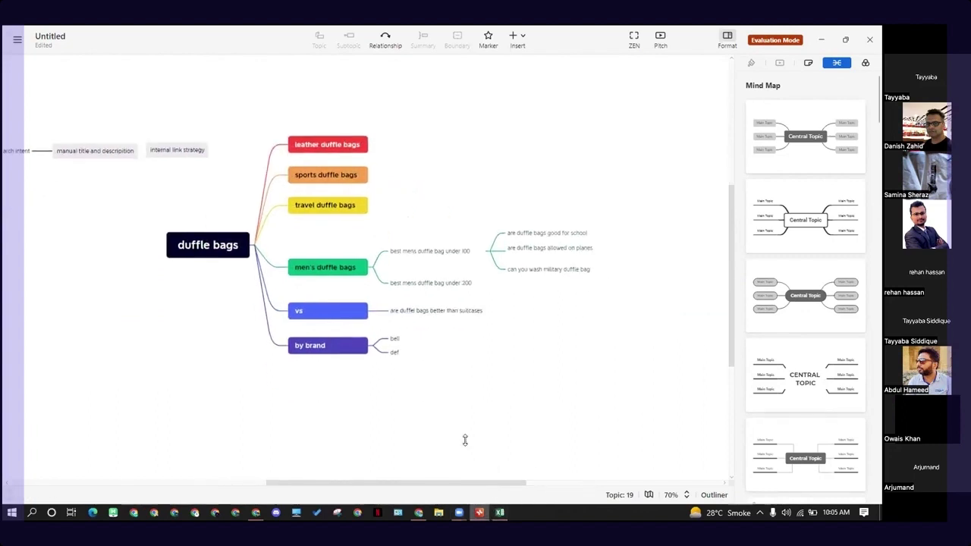
{"action": "scroll", "coordinate": [406, 460], "scroll_direction": "up", "scroll_amount": 1}
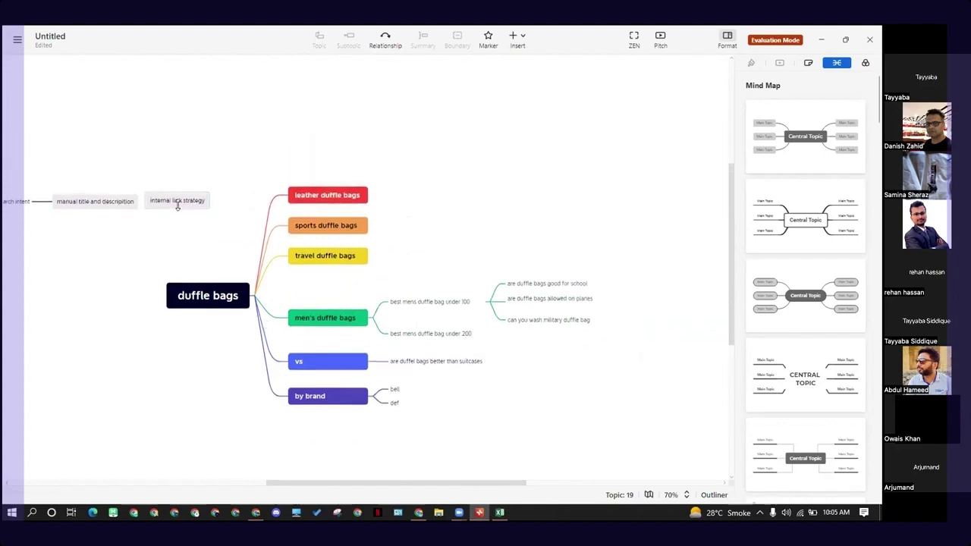
{"action": "left_click", "coordinate": [155, 202]}
{"action": "left_click_drag", "start_coordinate": [155, 201], "coordinate": [174, 202]}
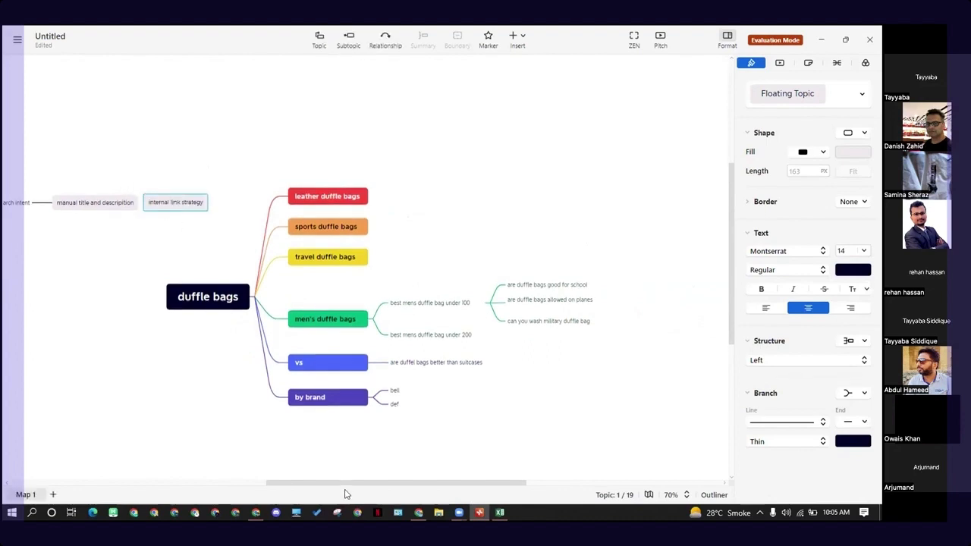
{"action": "left_click_drag", "start_coordinate": [310, 483], "coordinate": [308, 484]}
{"action": "scroll", "coordinate": [307, 484], "scroll_direction": "left", "scroll_amount": 3}
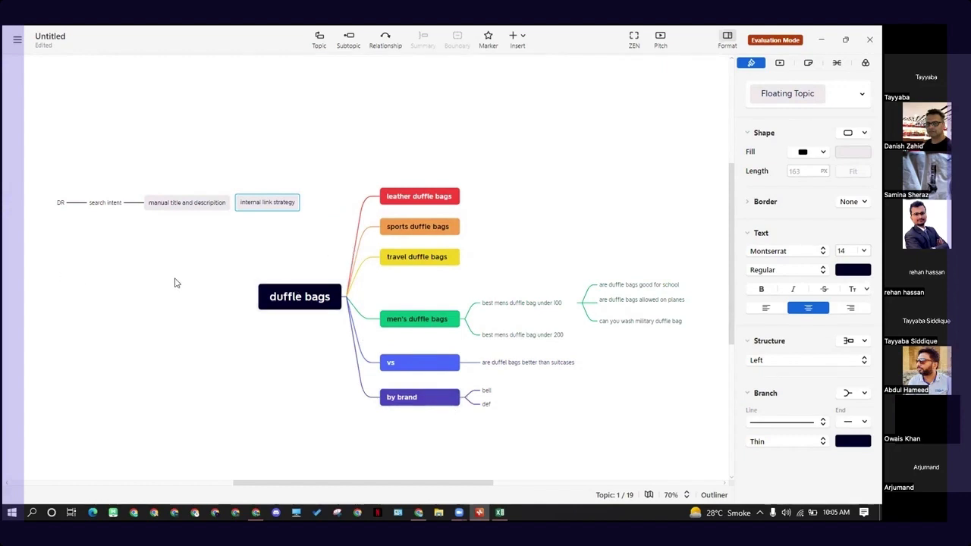
- Highlight all six main topics branching from "duffle bags" and clear the selection
{"action": "left_click", "coordinate": [132, 292]}
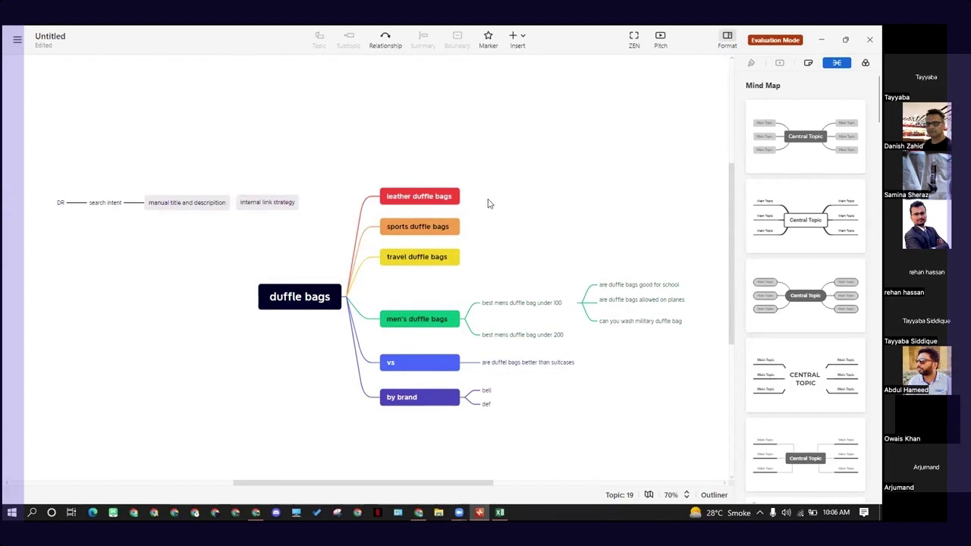
{"action": "left_click_drag", "start_coordinate": [480, 191], "coordinate": [435, 436]}
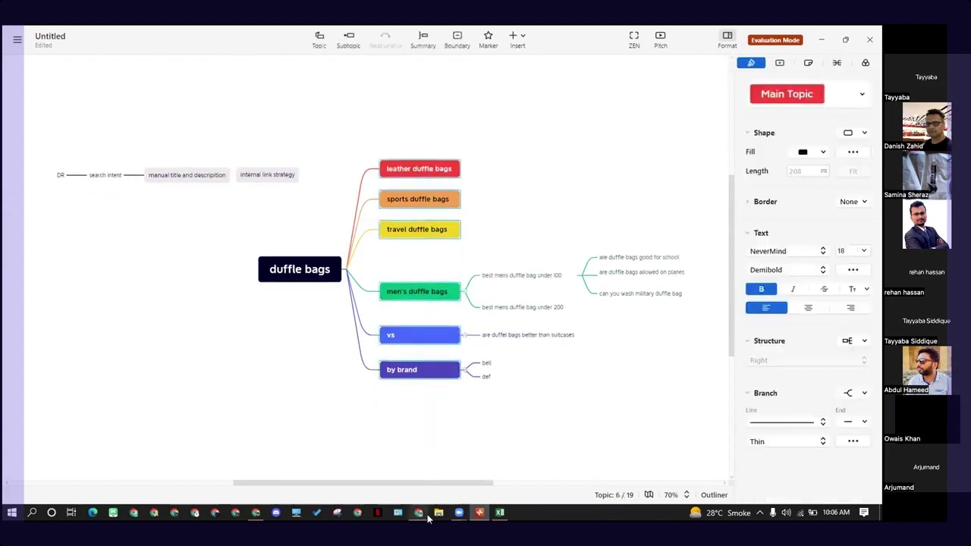
{"action": "left_click", "coordinate": [489, 432]}
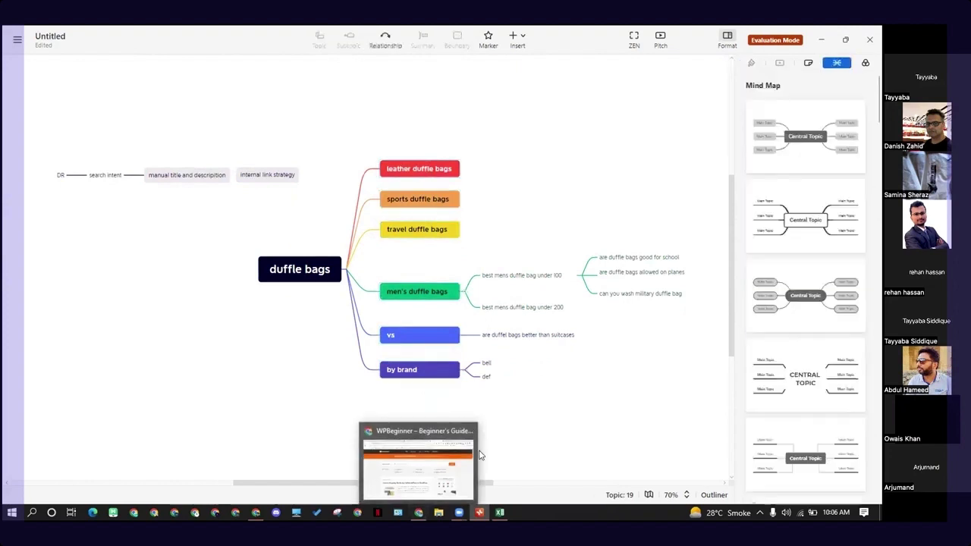
- Open a blank tab in Chrome, and review the main organic competitors of wowtravel.me in the Semrush domain overview
{"action": "left_click", "coordinate": [415, 515]}
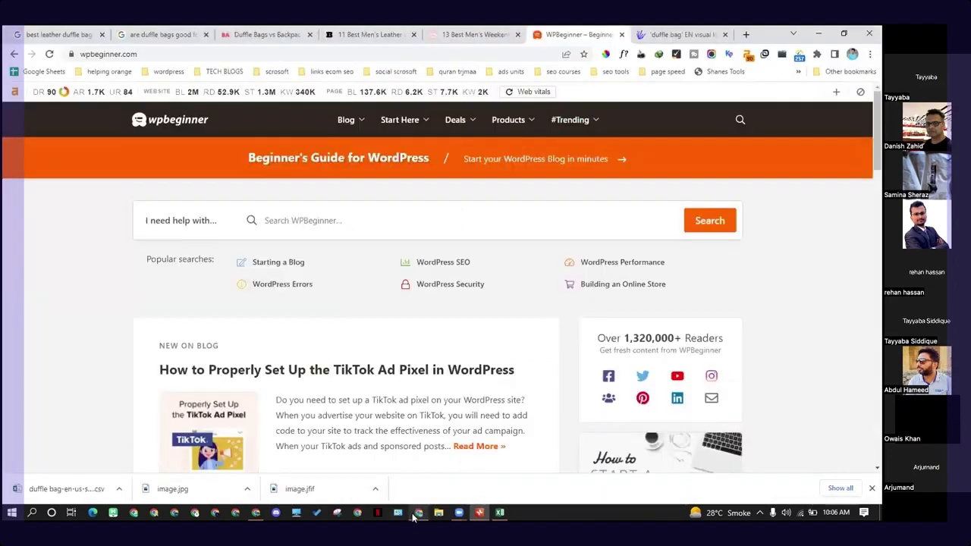
{"action": "left_click", "coordinate": [747, 35]}
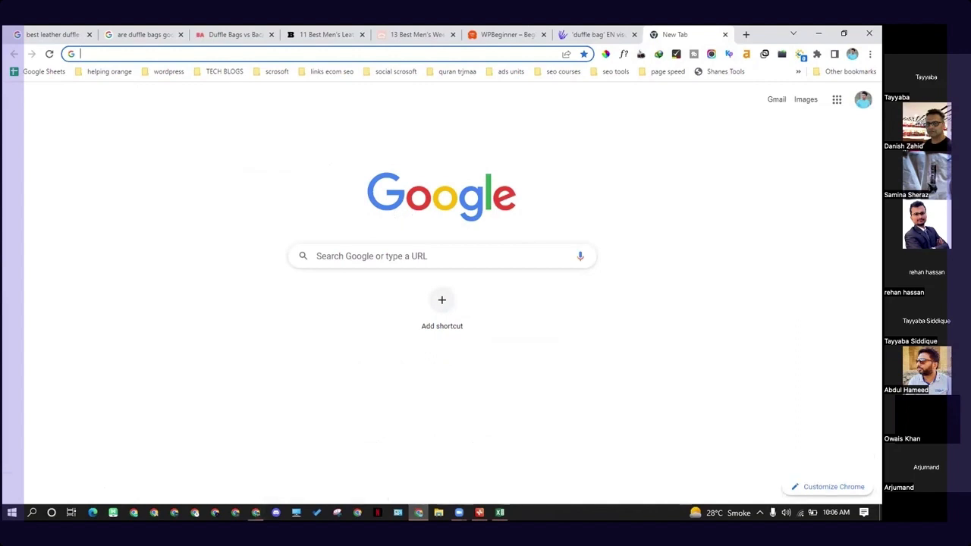
{"action": "left_click", "coordinate": [256, 512]}
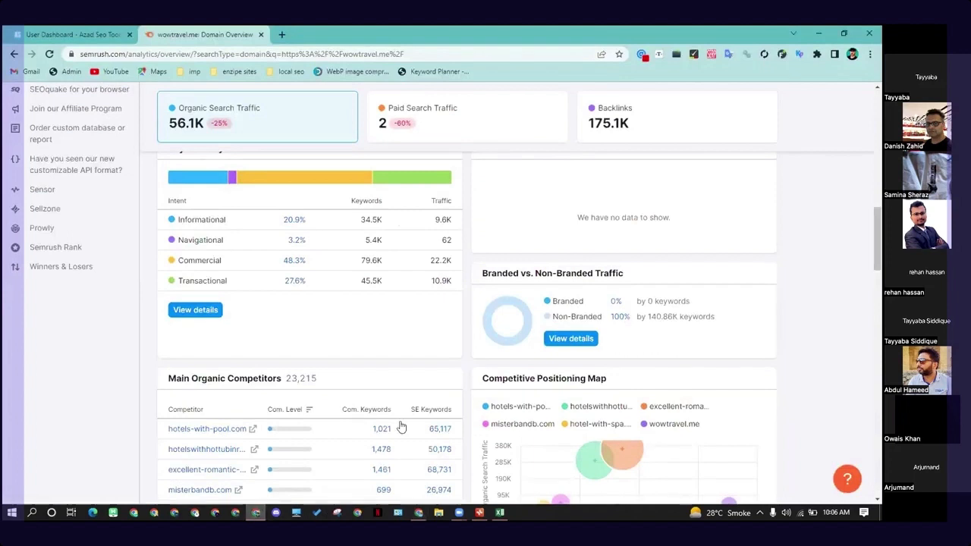
{"action": "scroll", "coordinate": [314, 410], "scroll_direction": "down", "scroll_amount": 1}
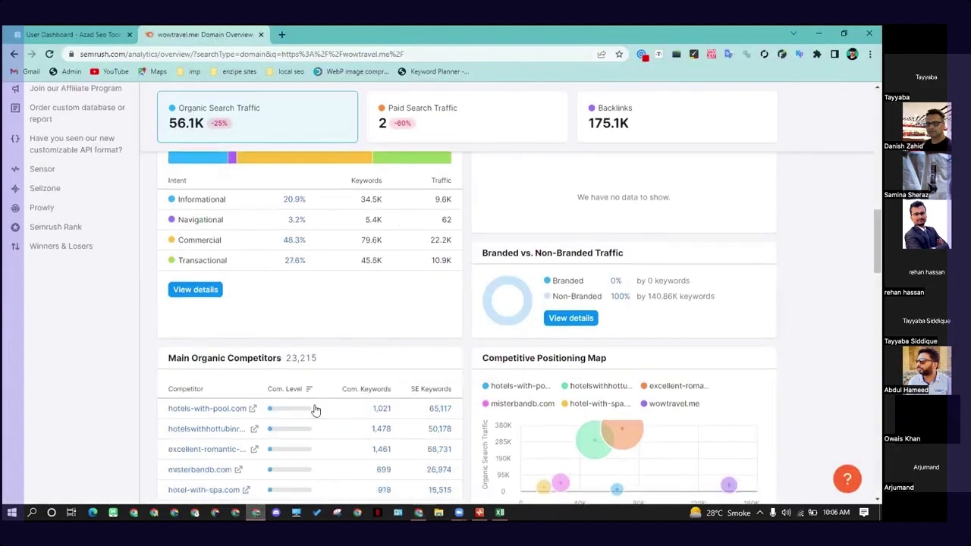
{"action": "scroll", "coordinate": [300, 411], "scroll_direction": "down", "scroll_amount": 1}
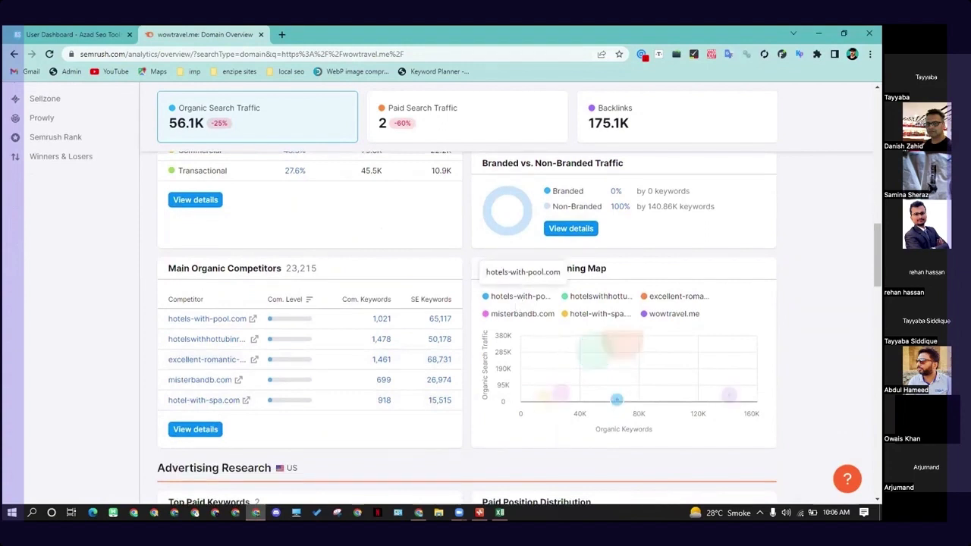
- Go to the wowtravel.me article on men's weekender bags under 100 and highlight the two Rockland Duffel Bag description paragraphs
{"action": "key", "text": "alt+Tab"}
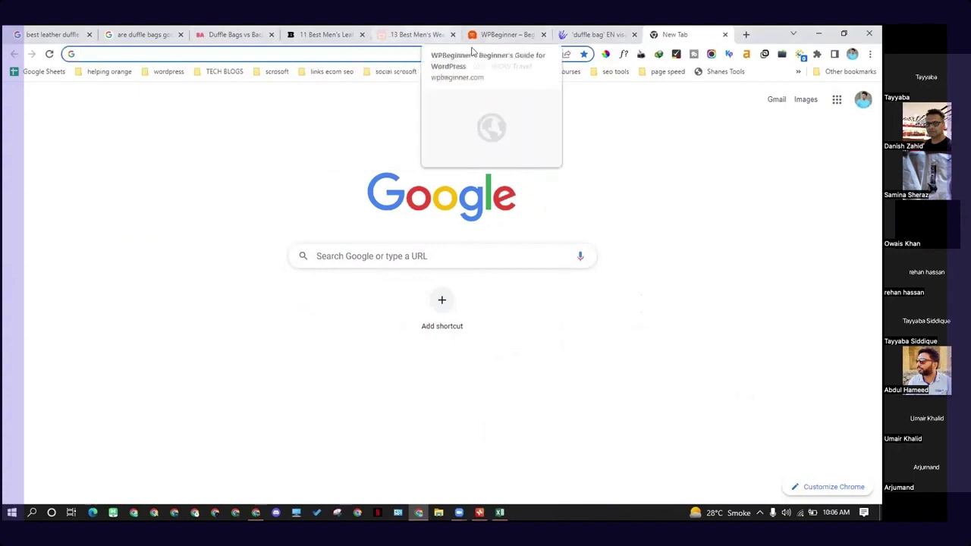
{"action": "left_click", "coordinate": [417, 34]}
{"action": "left_click_drag", "start_coordinate": [180, 266], "coordinate": [294, 332]}
{"action": "left_click_drag", "start_coordinate": [235, 344], "coordinate": [252, 400]}
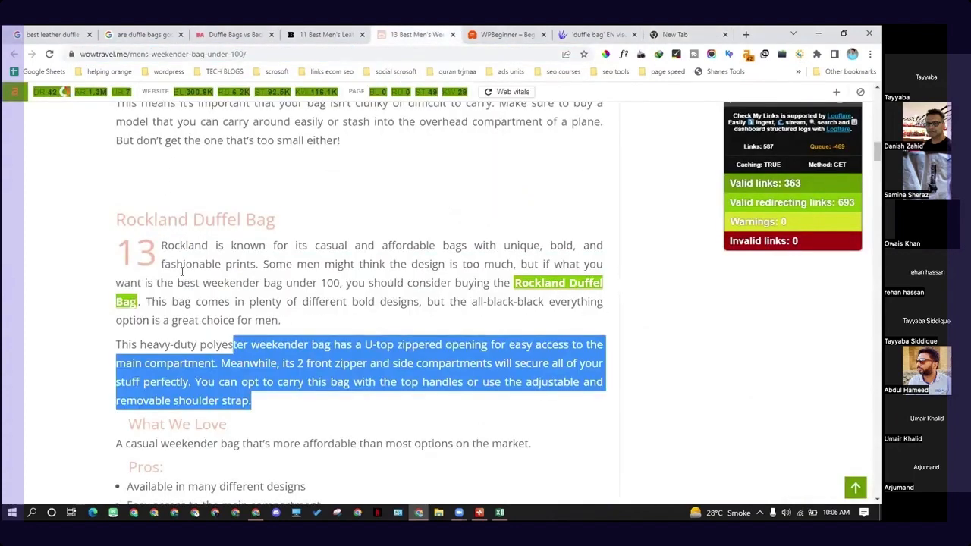
{"action": "left_click_drag", "start_coordinate": [162, 245], "coordinate": [294, 396]}
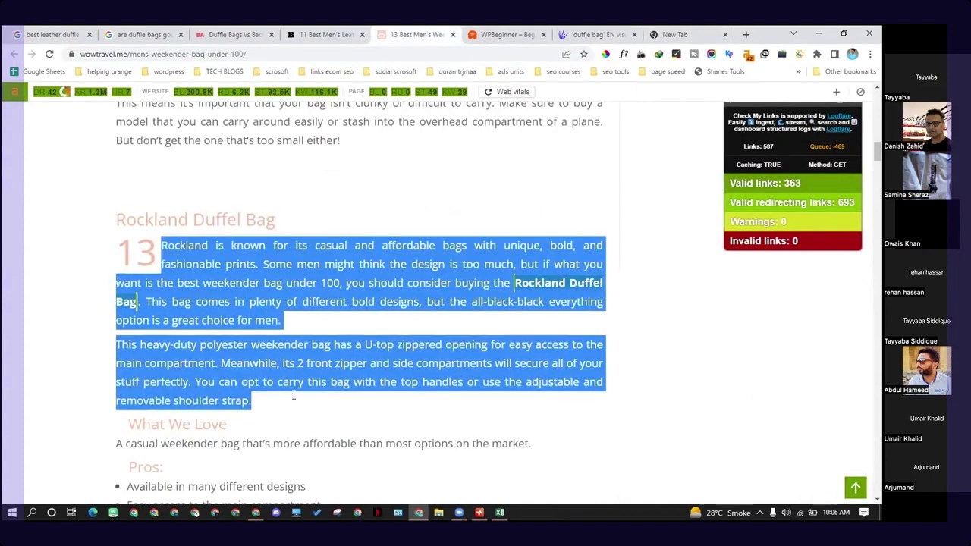
{"action": "scroll", "coordinate": [293, 372], "scroll_direction": "down", "scroll_amount": 2}
{"action": "left_click", "coordinate": [257, 372]}
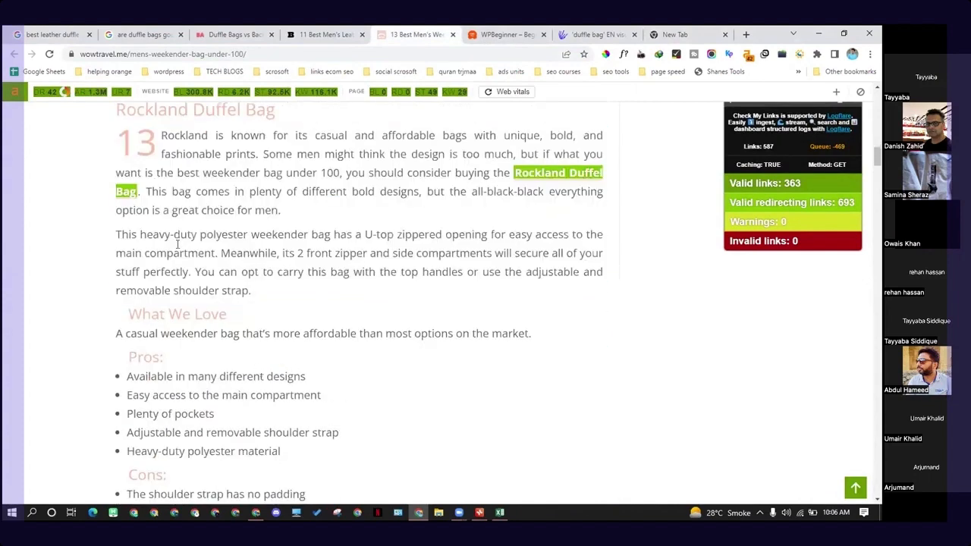
- Examine the Rockland Duffel Bag description again, along with the product's pros and cons
{"action": "left_click_drag", "start_coordinate": [161, 137], "coordinate": [242, 288]}
{"action": "left_click_drag", "start_coordinate": [308, 287], "coordinate": [213, 213]}
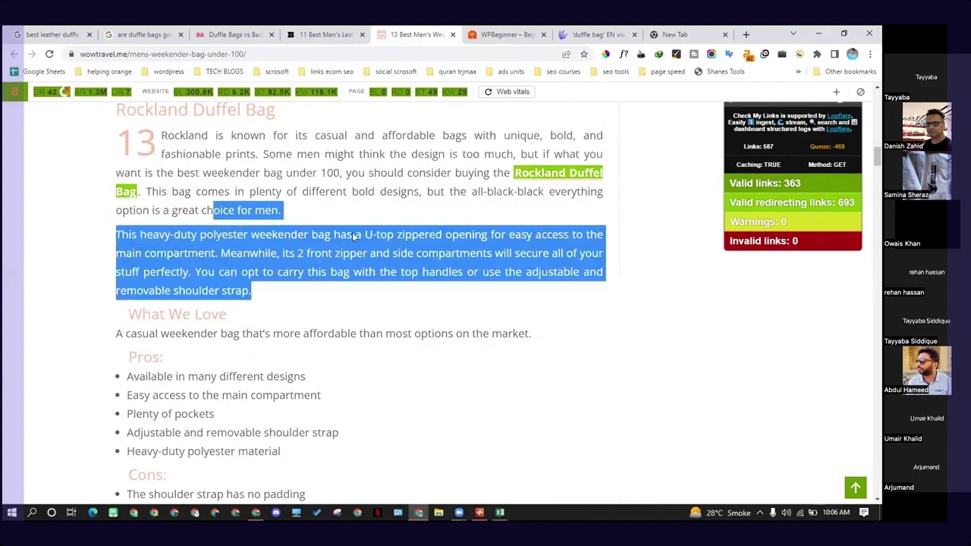
{"action": "scroll", "coordinate": [354, 237], "scroll_direction": "up", "scroll_amount": 1}
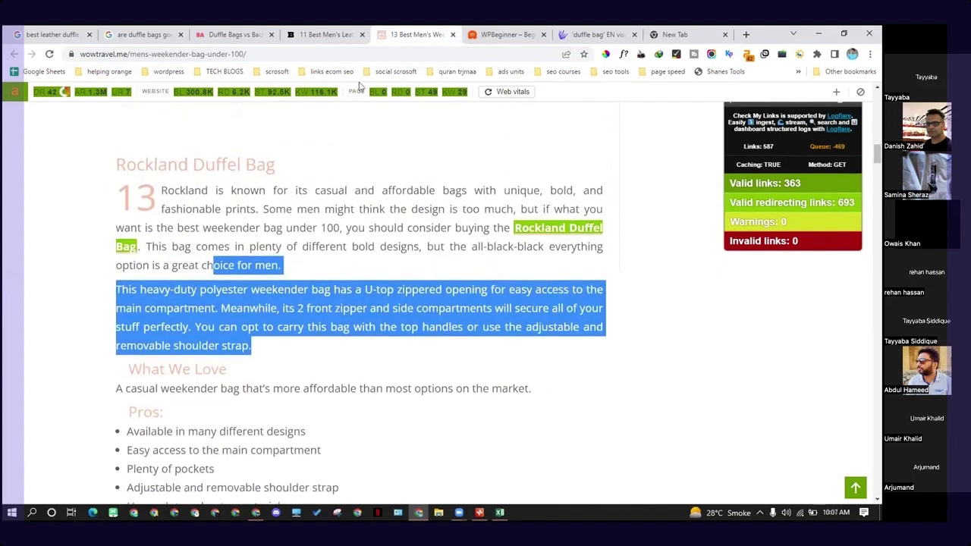
{"action": "left_click", "coordinate": [515, 186]}
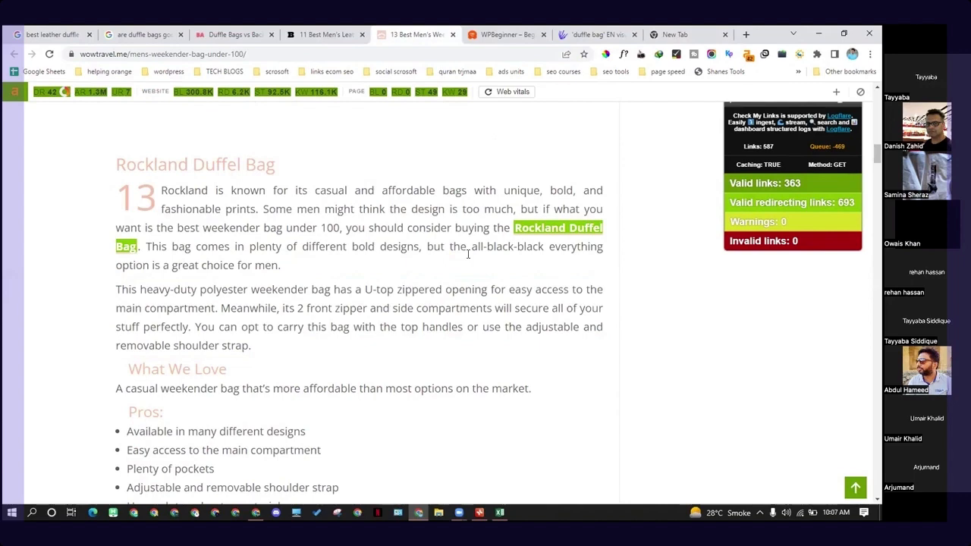
{"action": "scroll", "coordinate": [255, 239], "scroll_direction": "down", "scroll_amount": 3}
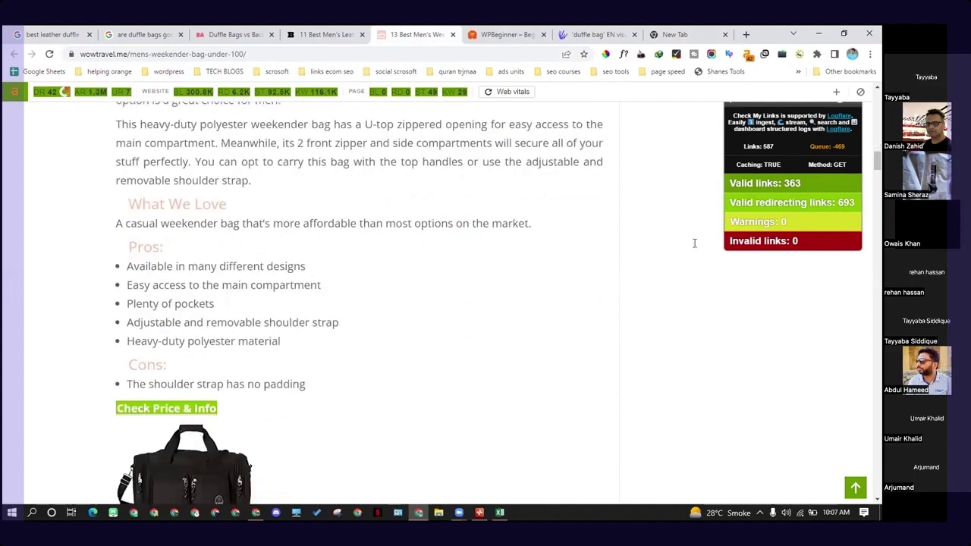